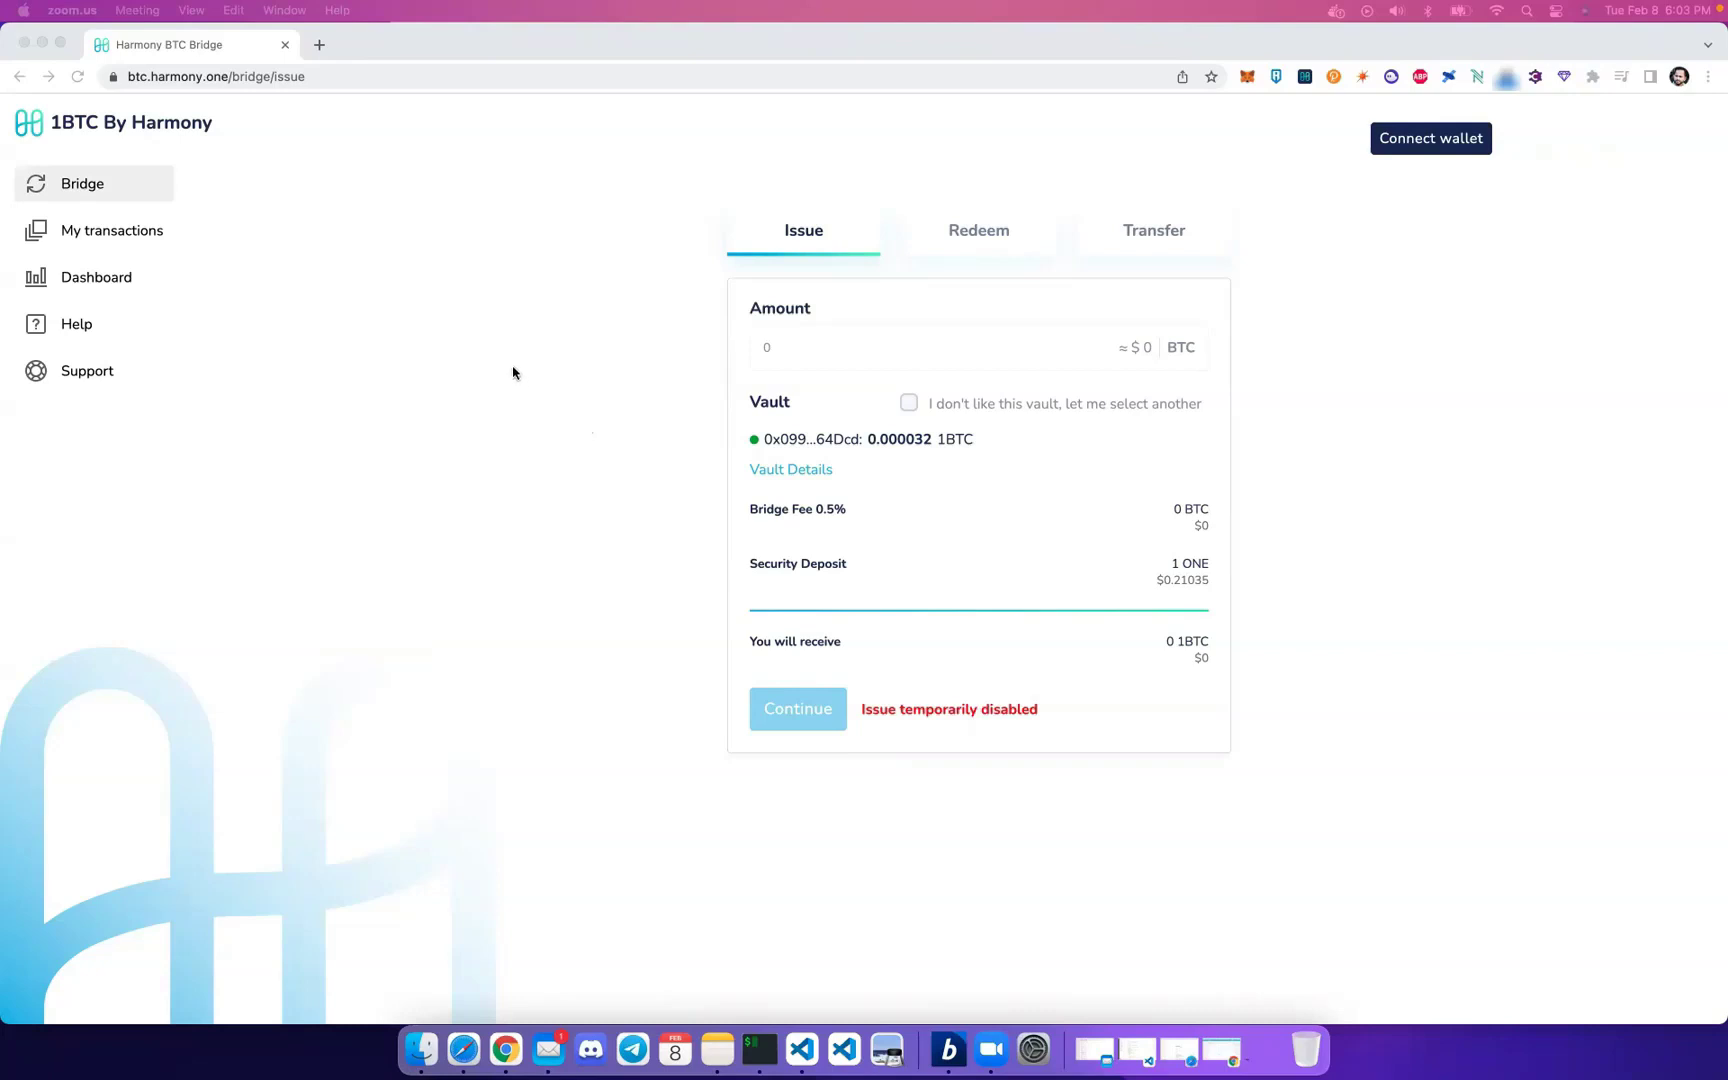
Connect the MetaMask wallet to the bridge page using Sign in by Metamask
click(241, 62)
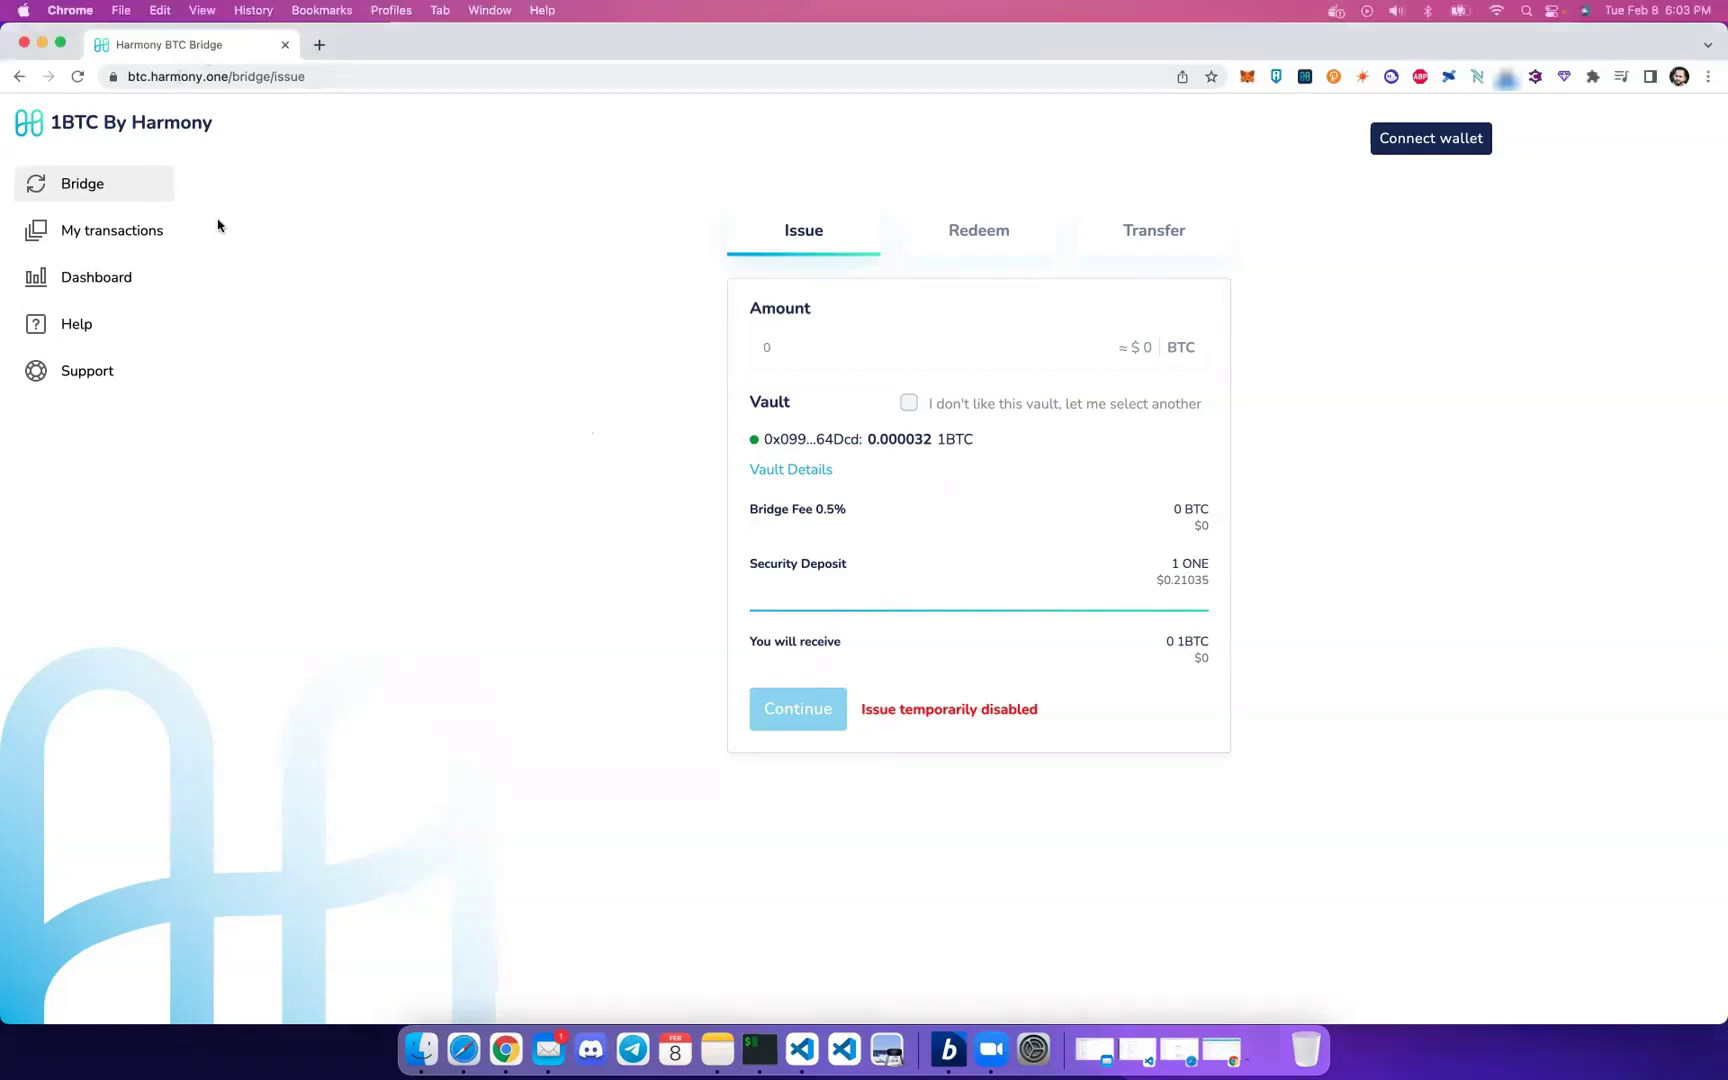
click(1462, 152)
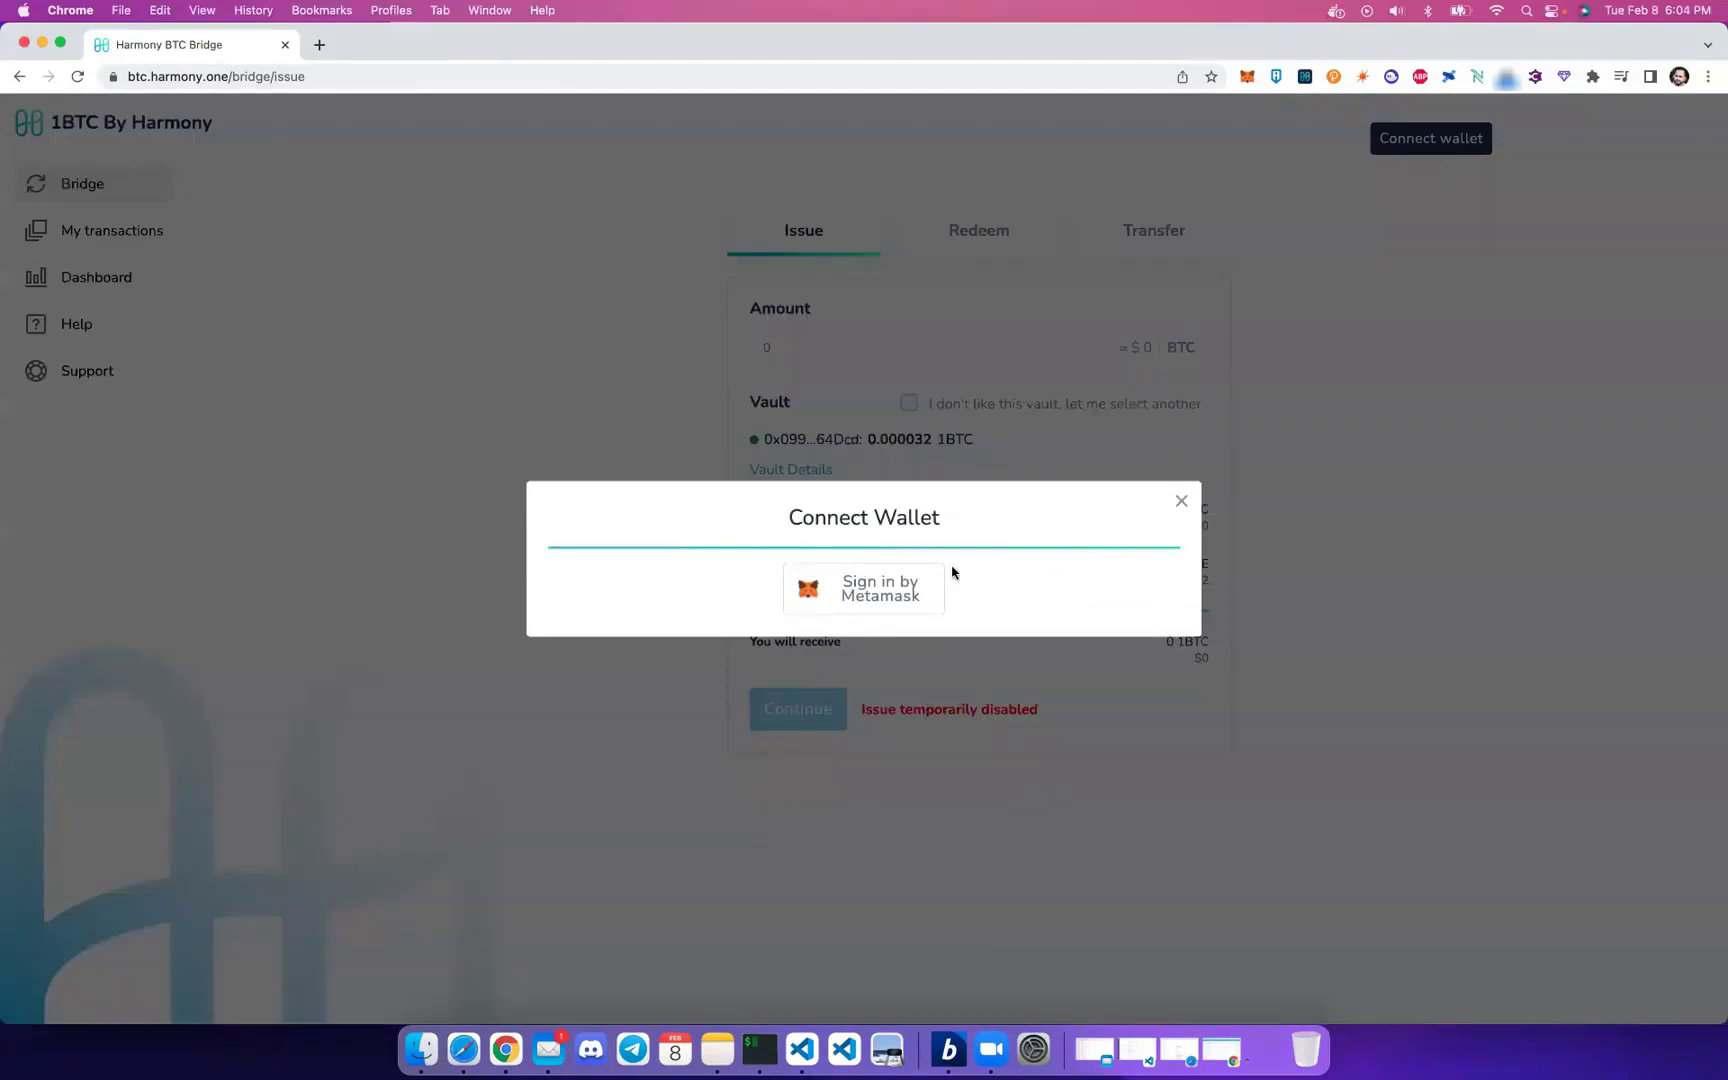
click(901, 598)
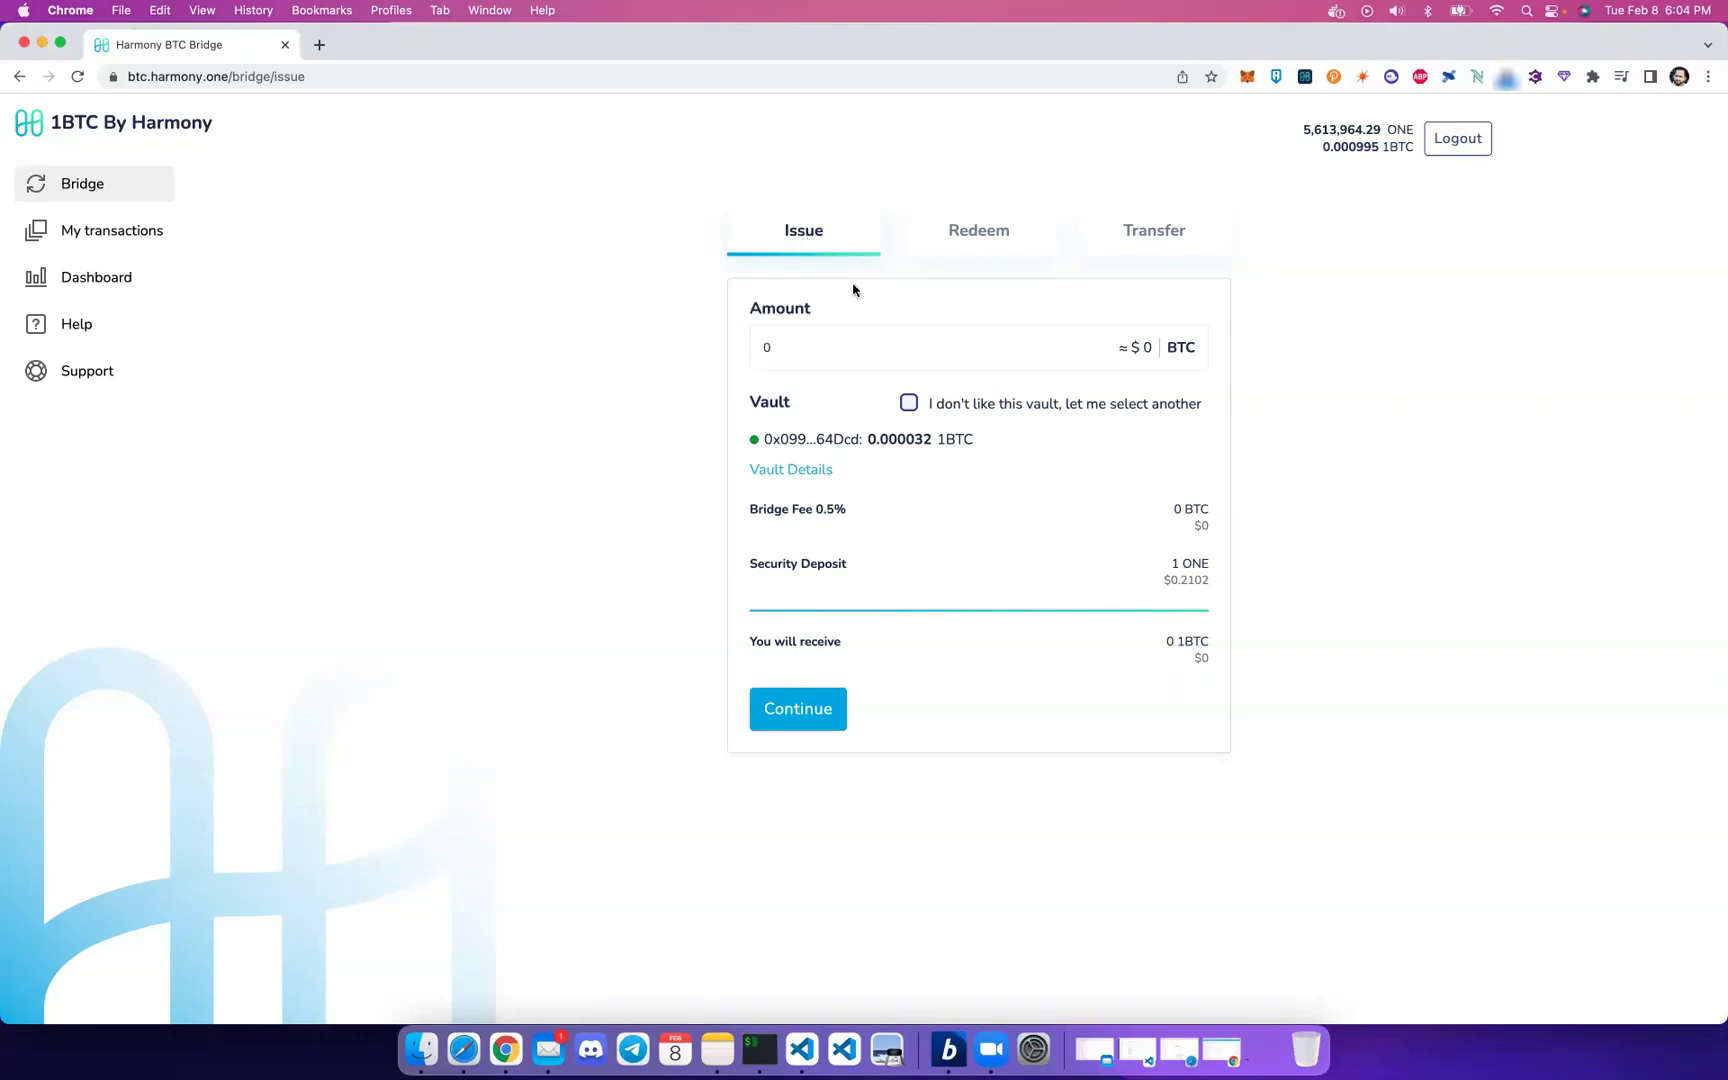
Replace the 0 issue amount with 0.001 BTC, quoting 0.000995 1BTC to receive
click(828, 343)
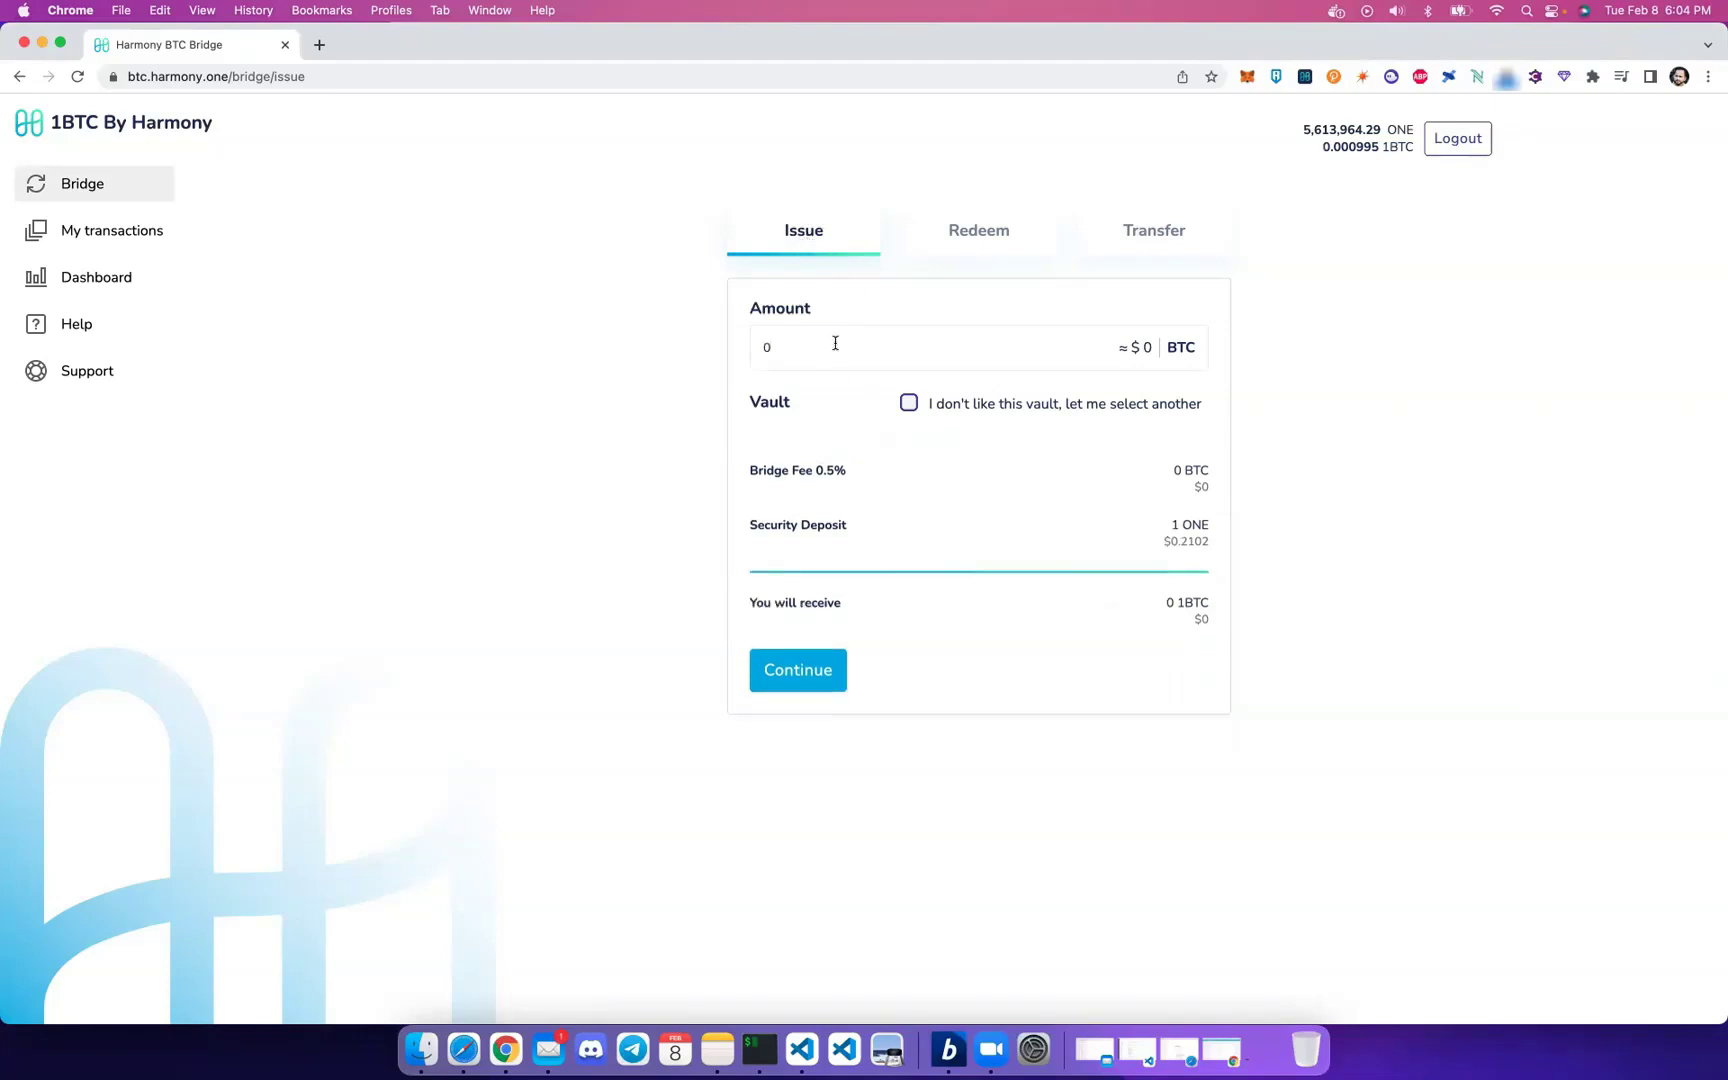
drag(828, 343, 732, 350)
text(0.001)
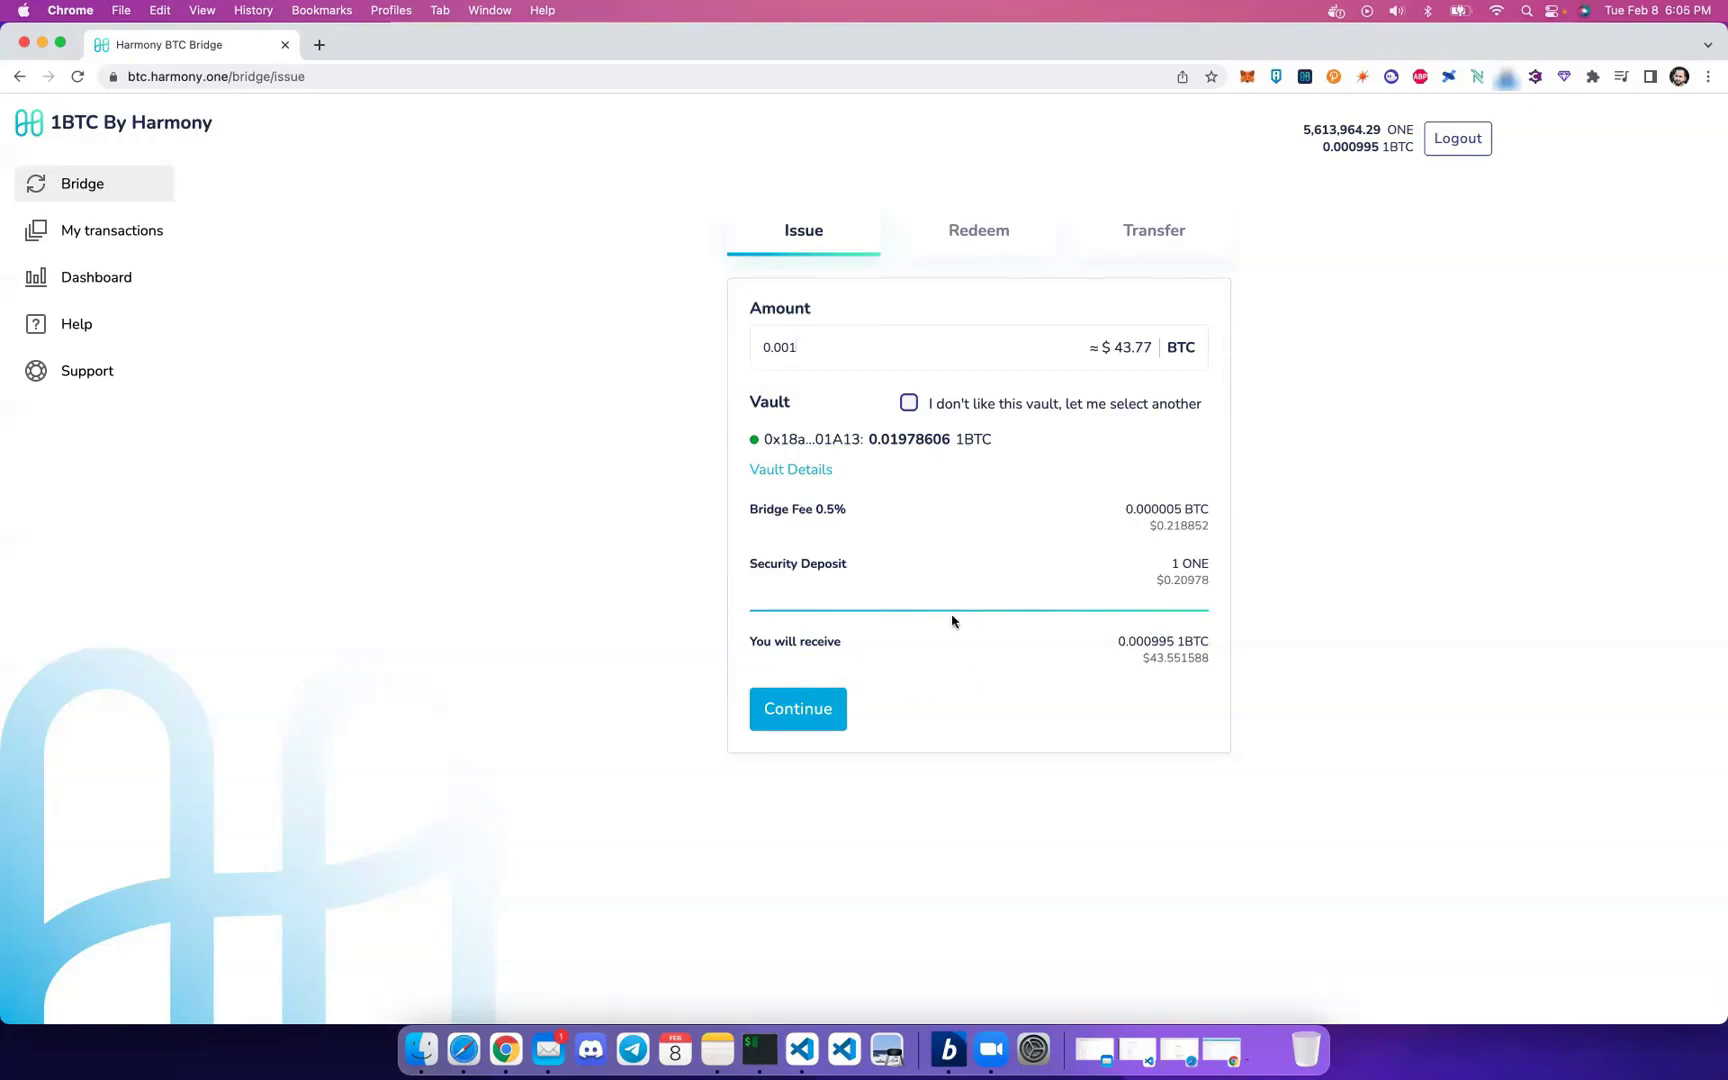
Submit the 0.001 BTC issue request and confirm it in MetaMask to get a deposit address
click(840, 722)
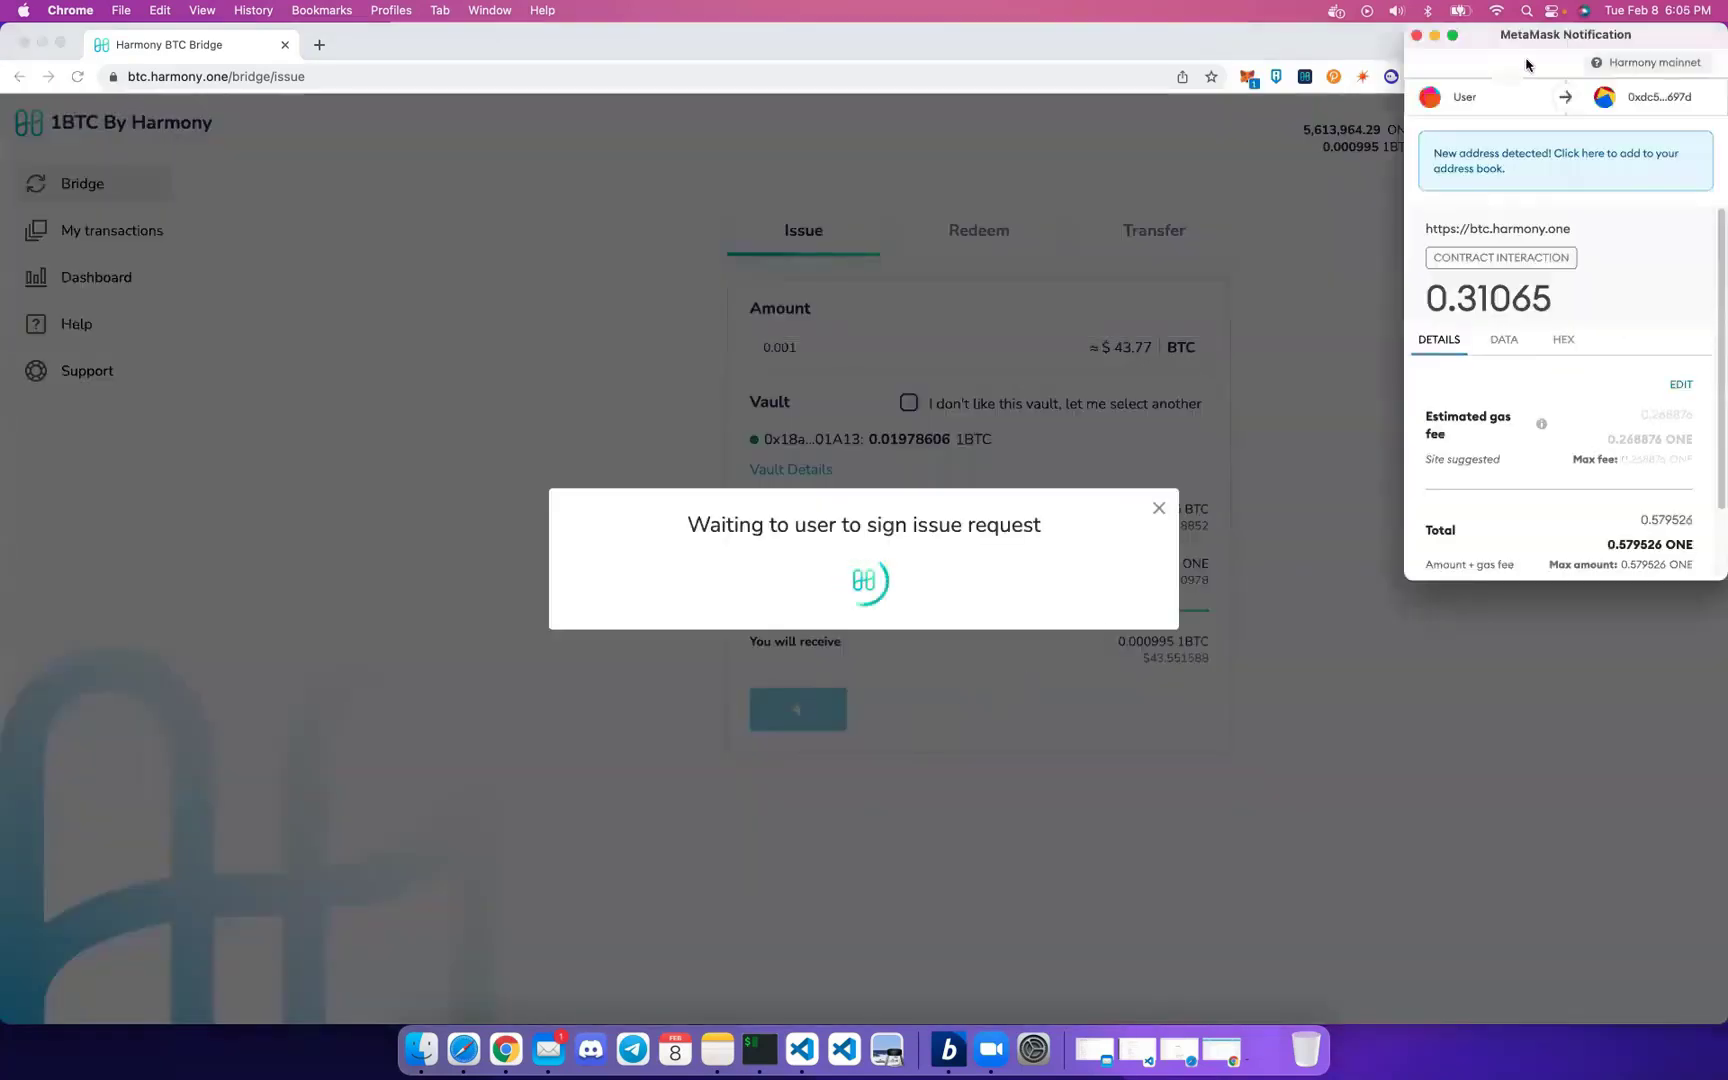
drag(1556, 30, 1342, 164)
scroll(1430, 585, down, 2)
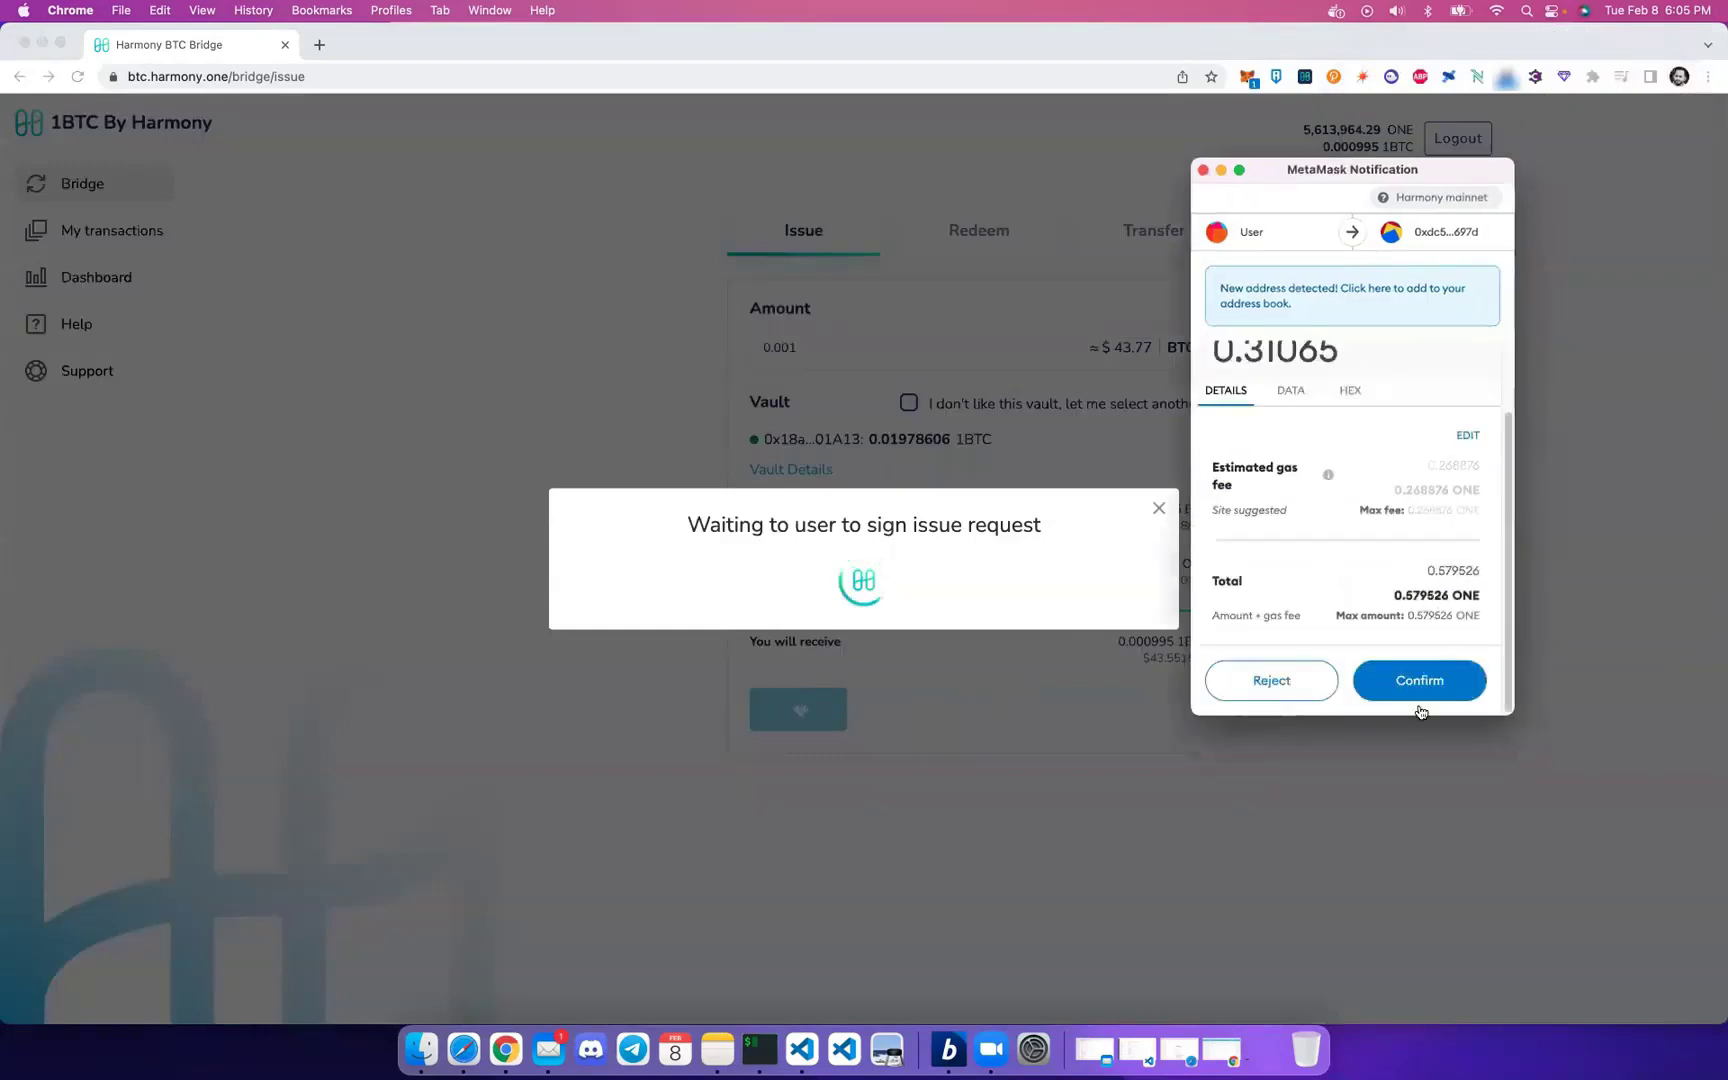
click(1424, 684)
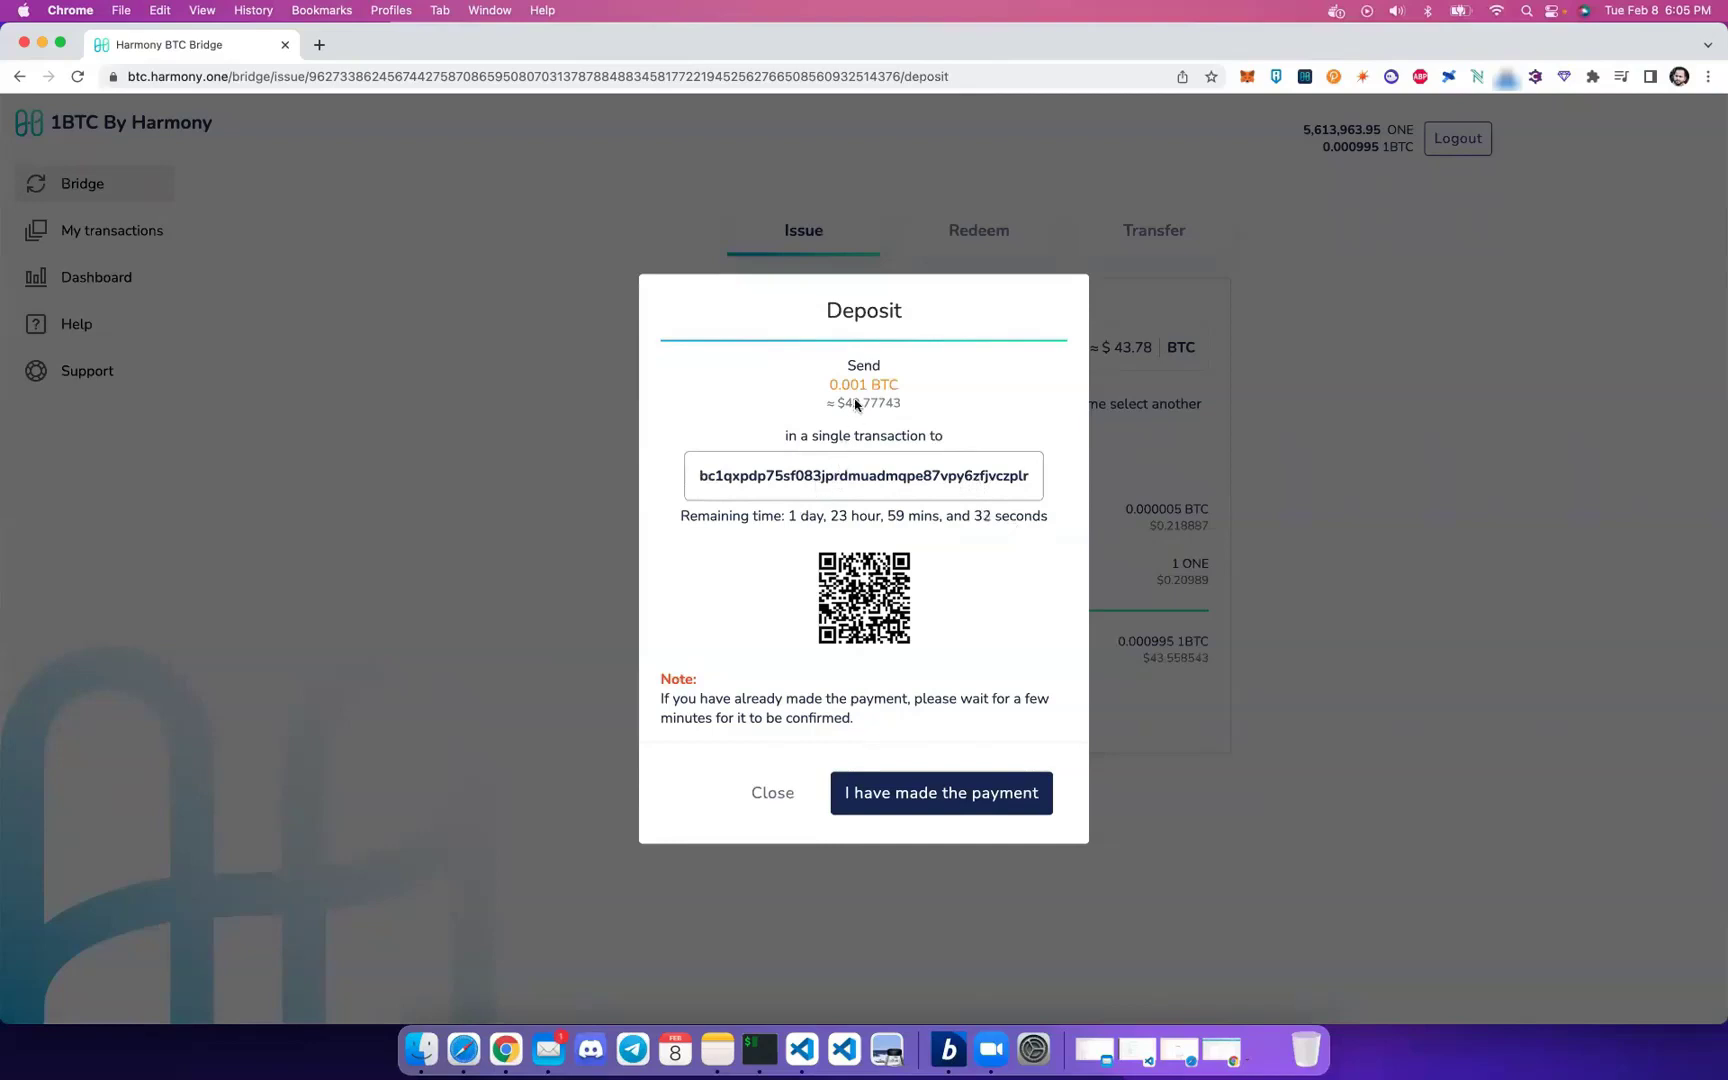
Copy the Bitcoin deposit address from the Deposit dialog and bring up BitPay
double_click(782, 475)
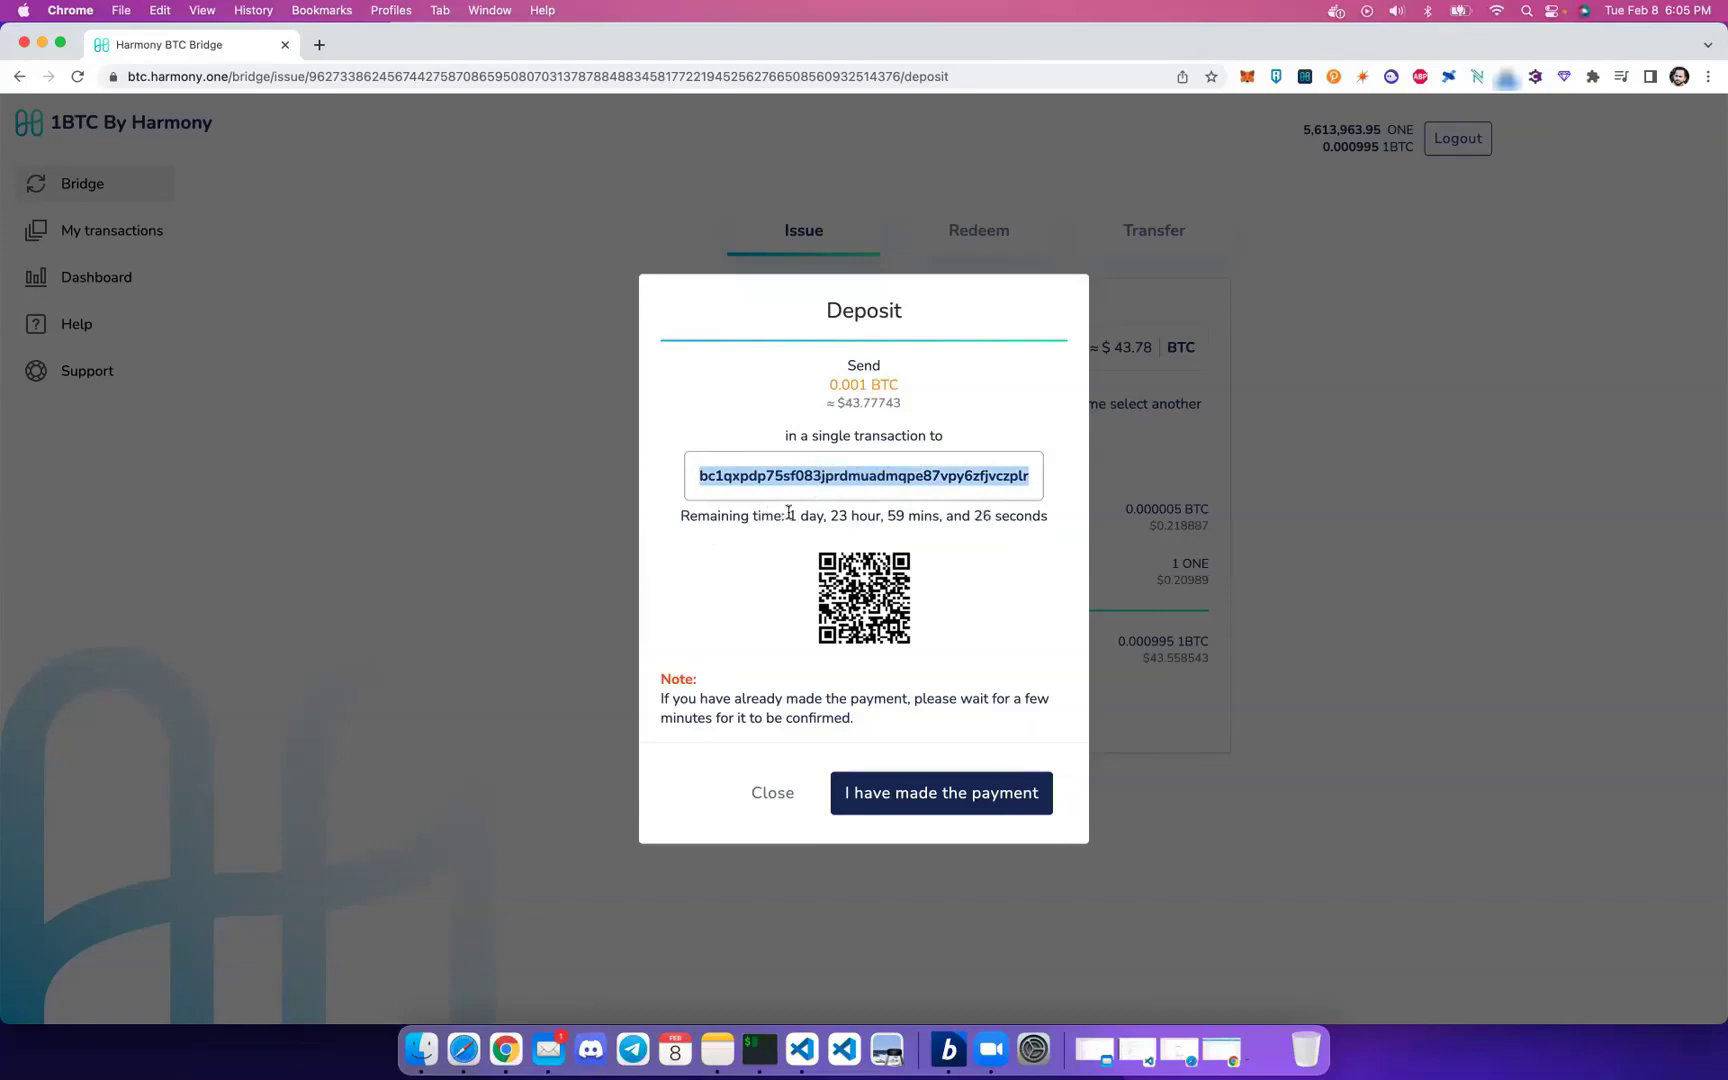
drag(789, 512, 1004, 515)
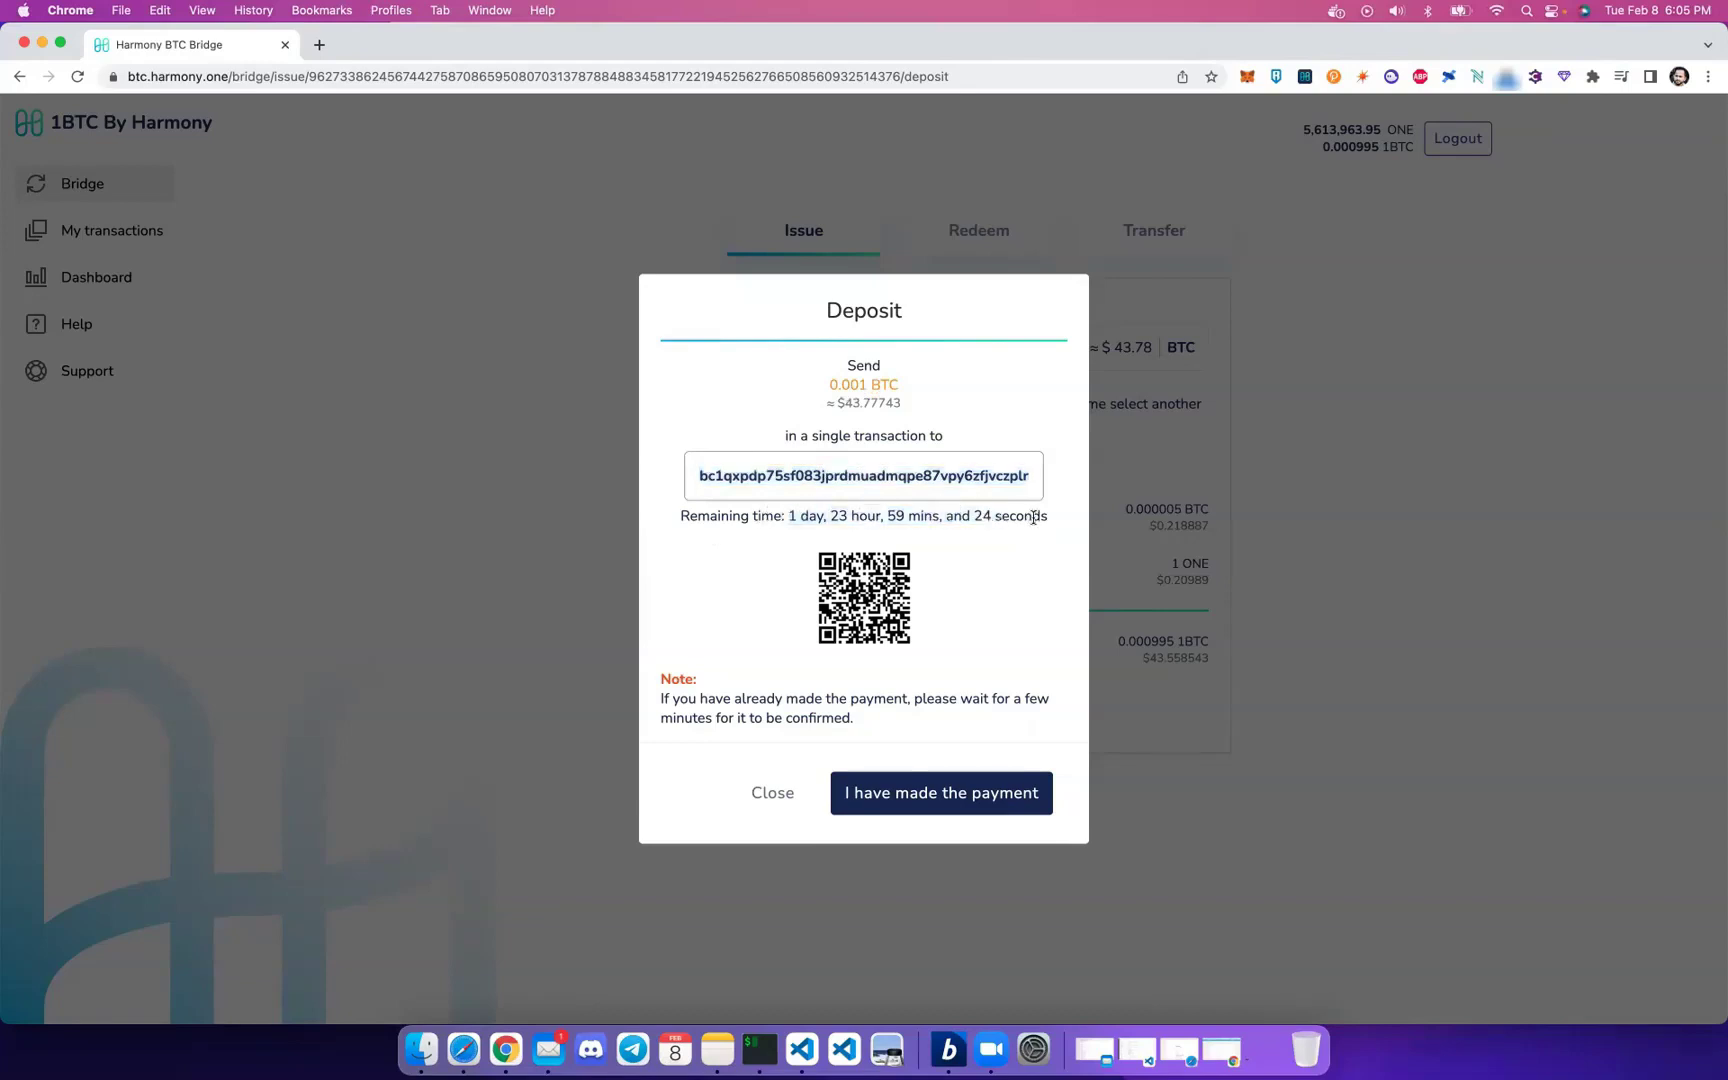
double_click(837, 480)
key(super+c)
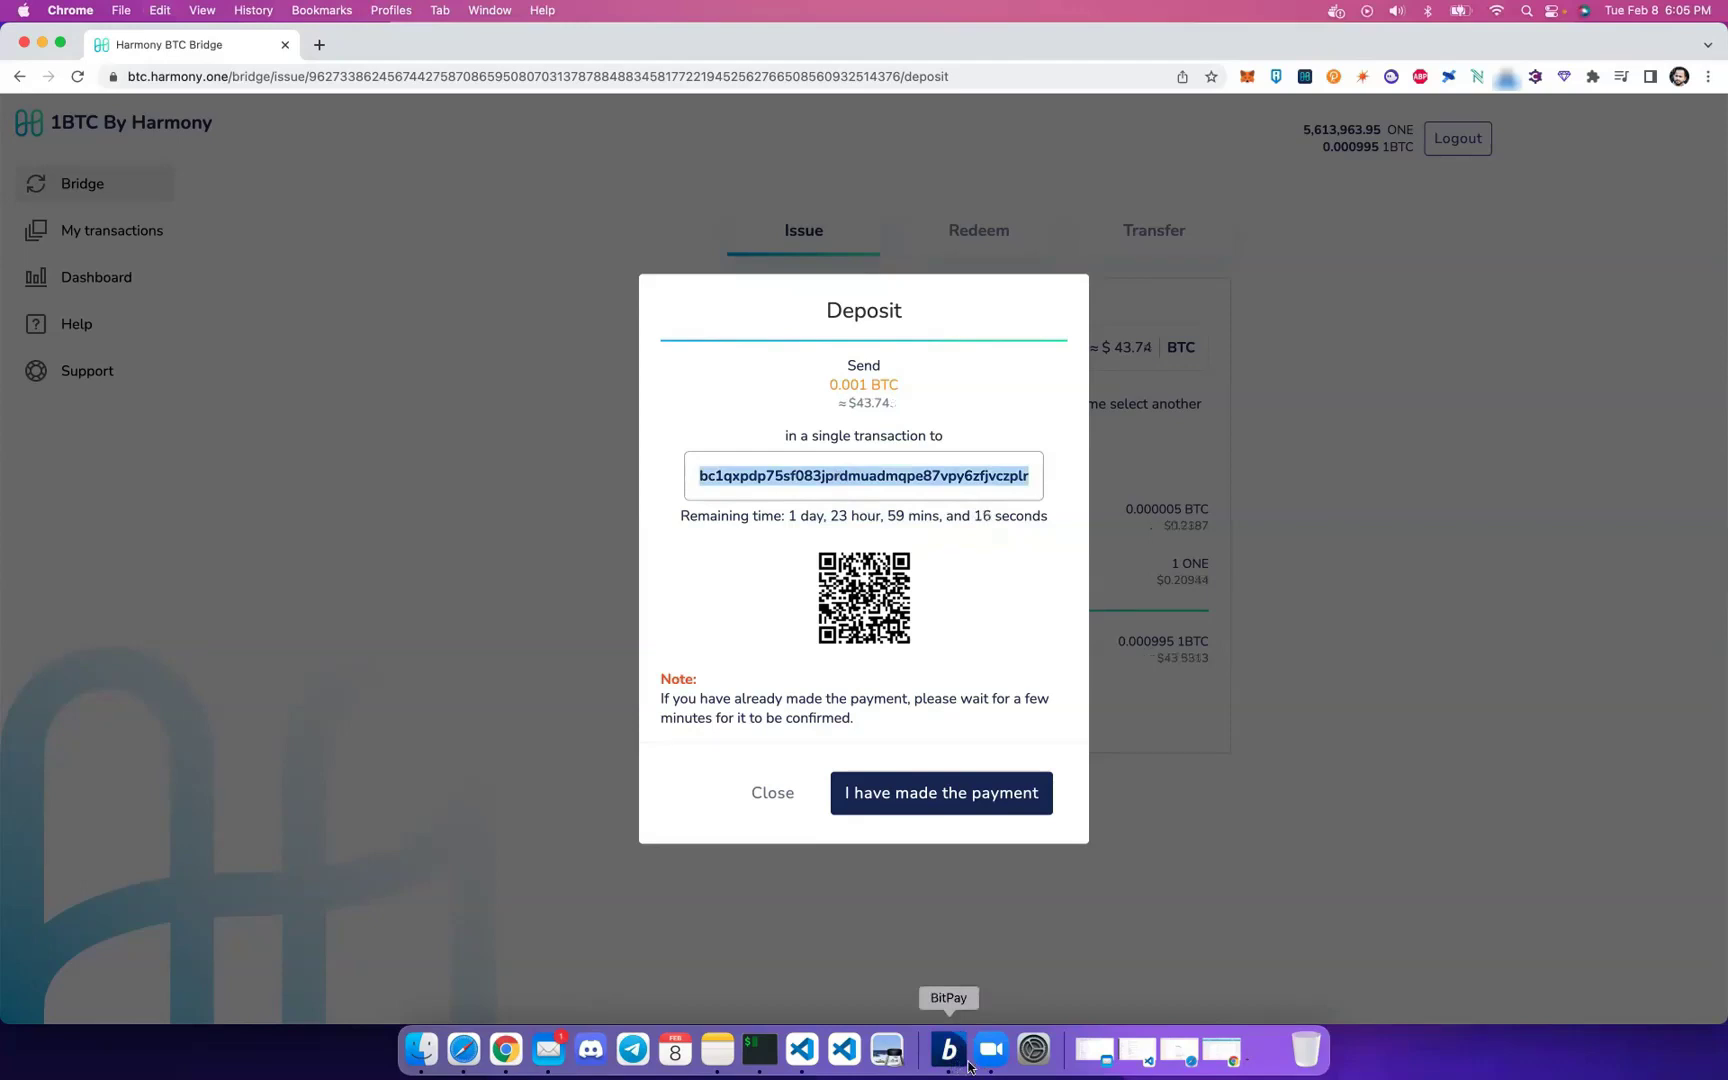
click(951, 1063)
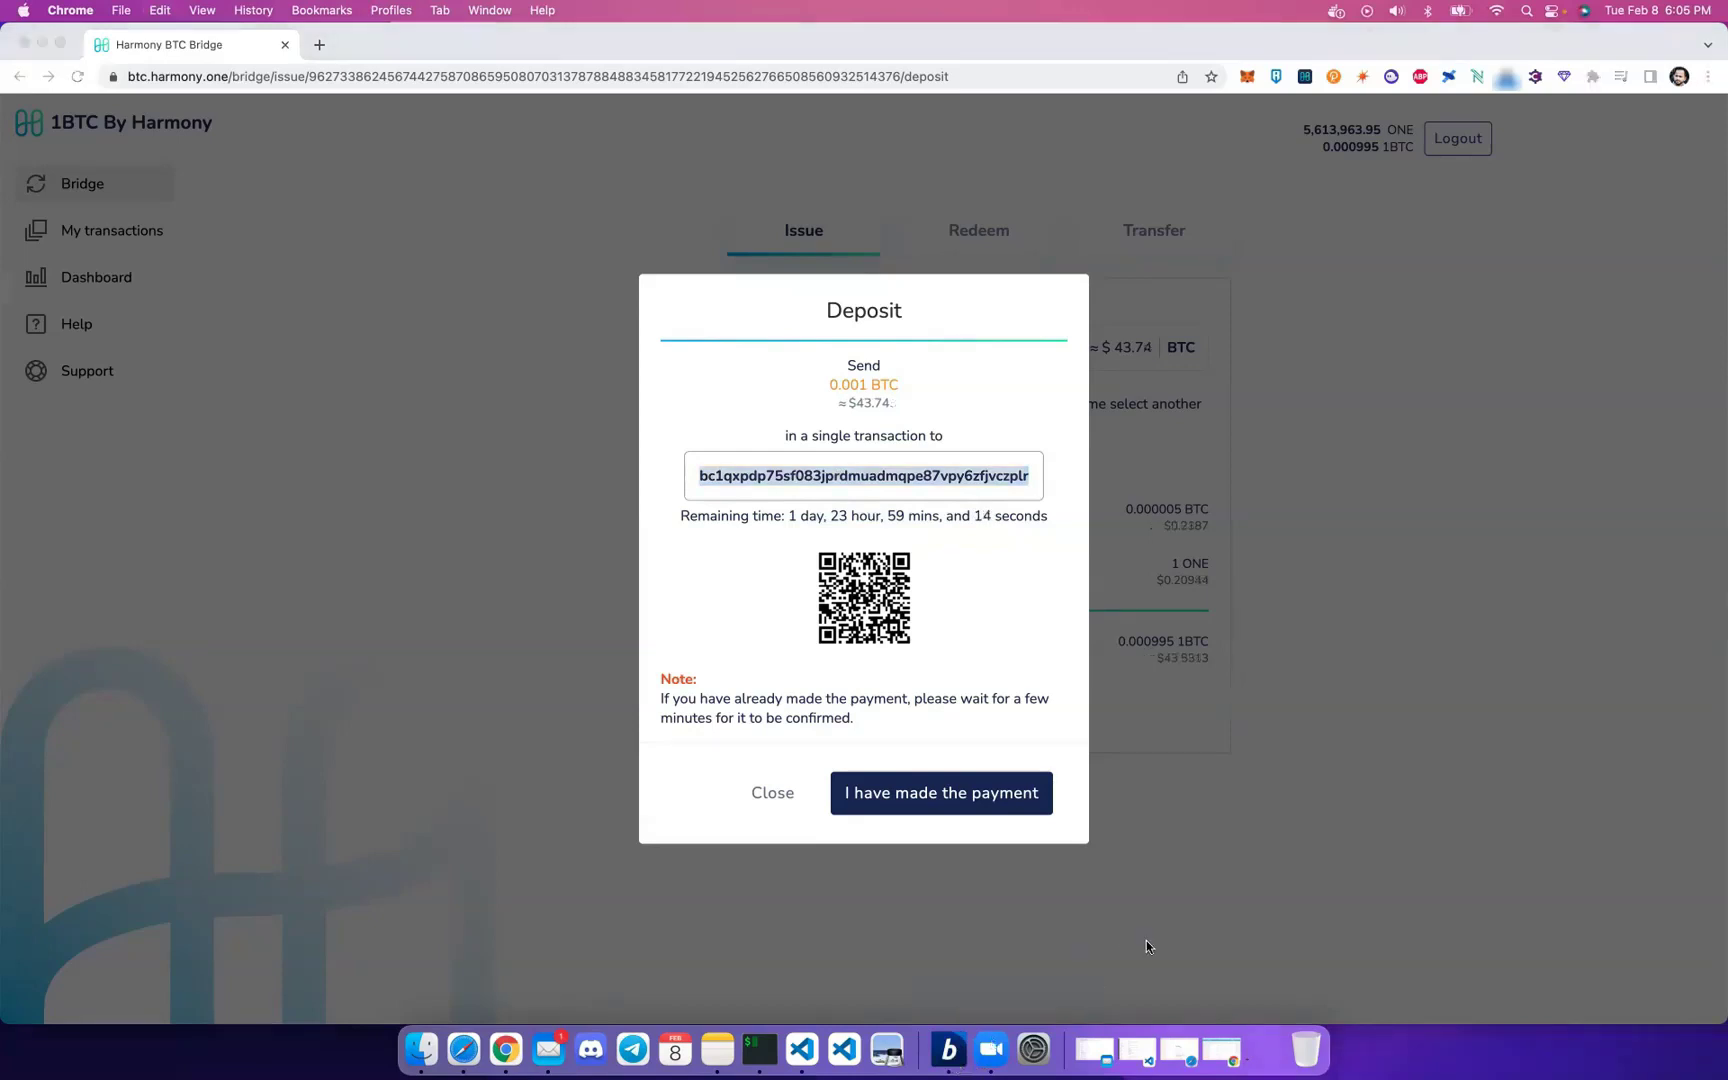
Start a send from BitPay's Bitcoin wallet with the pasted deposit address as recipient
drag(940, 262, 1399, 255)
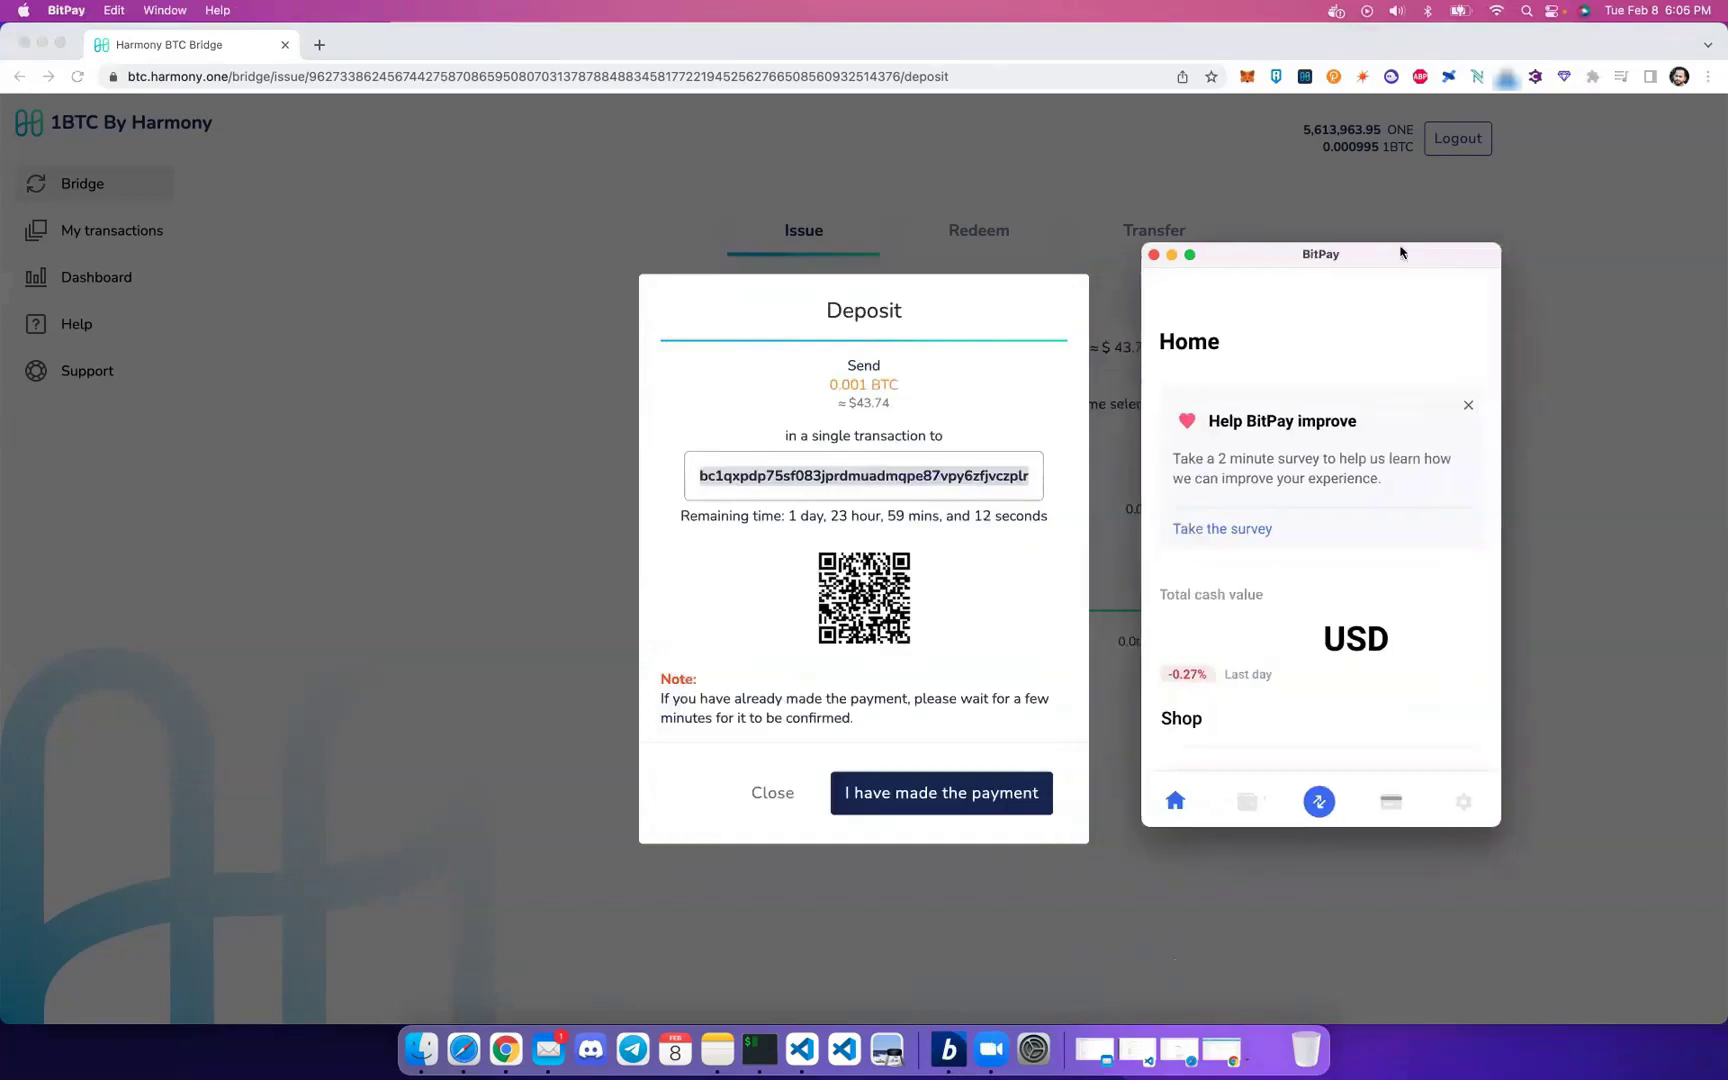
click(1250, 806)
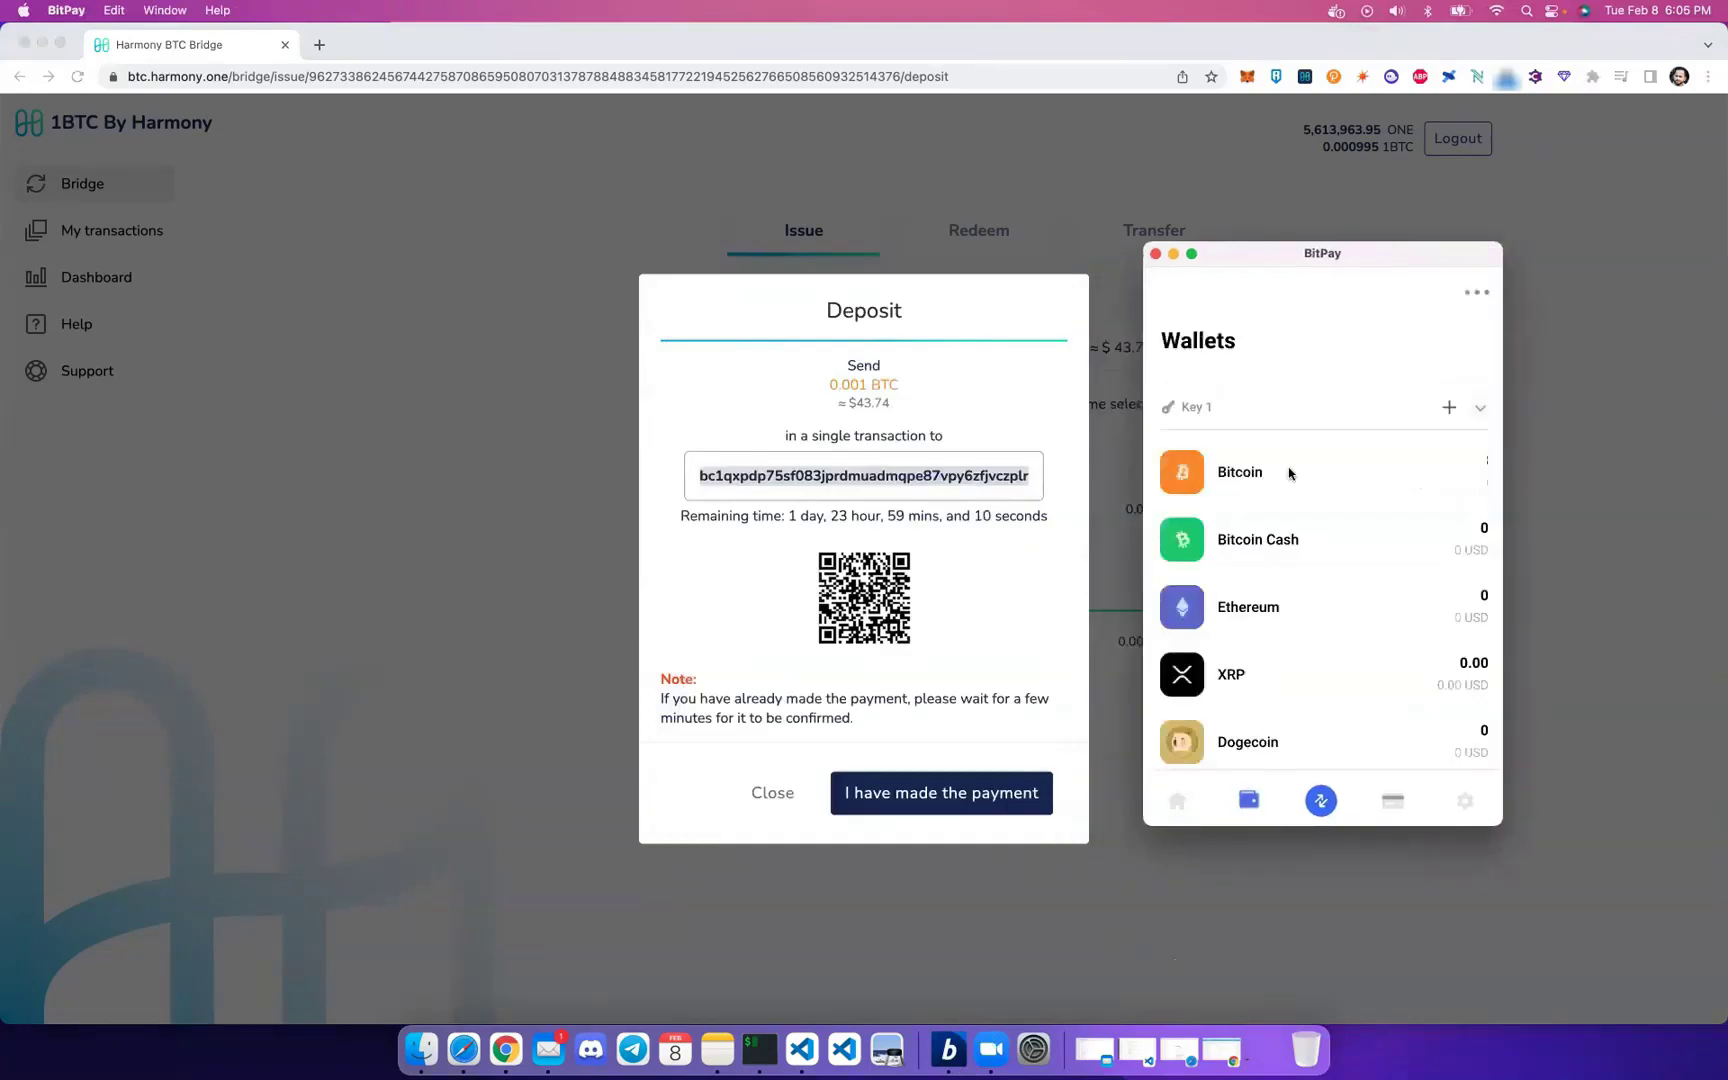
click(1290, 472)
click(1462, 614)
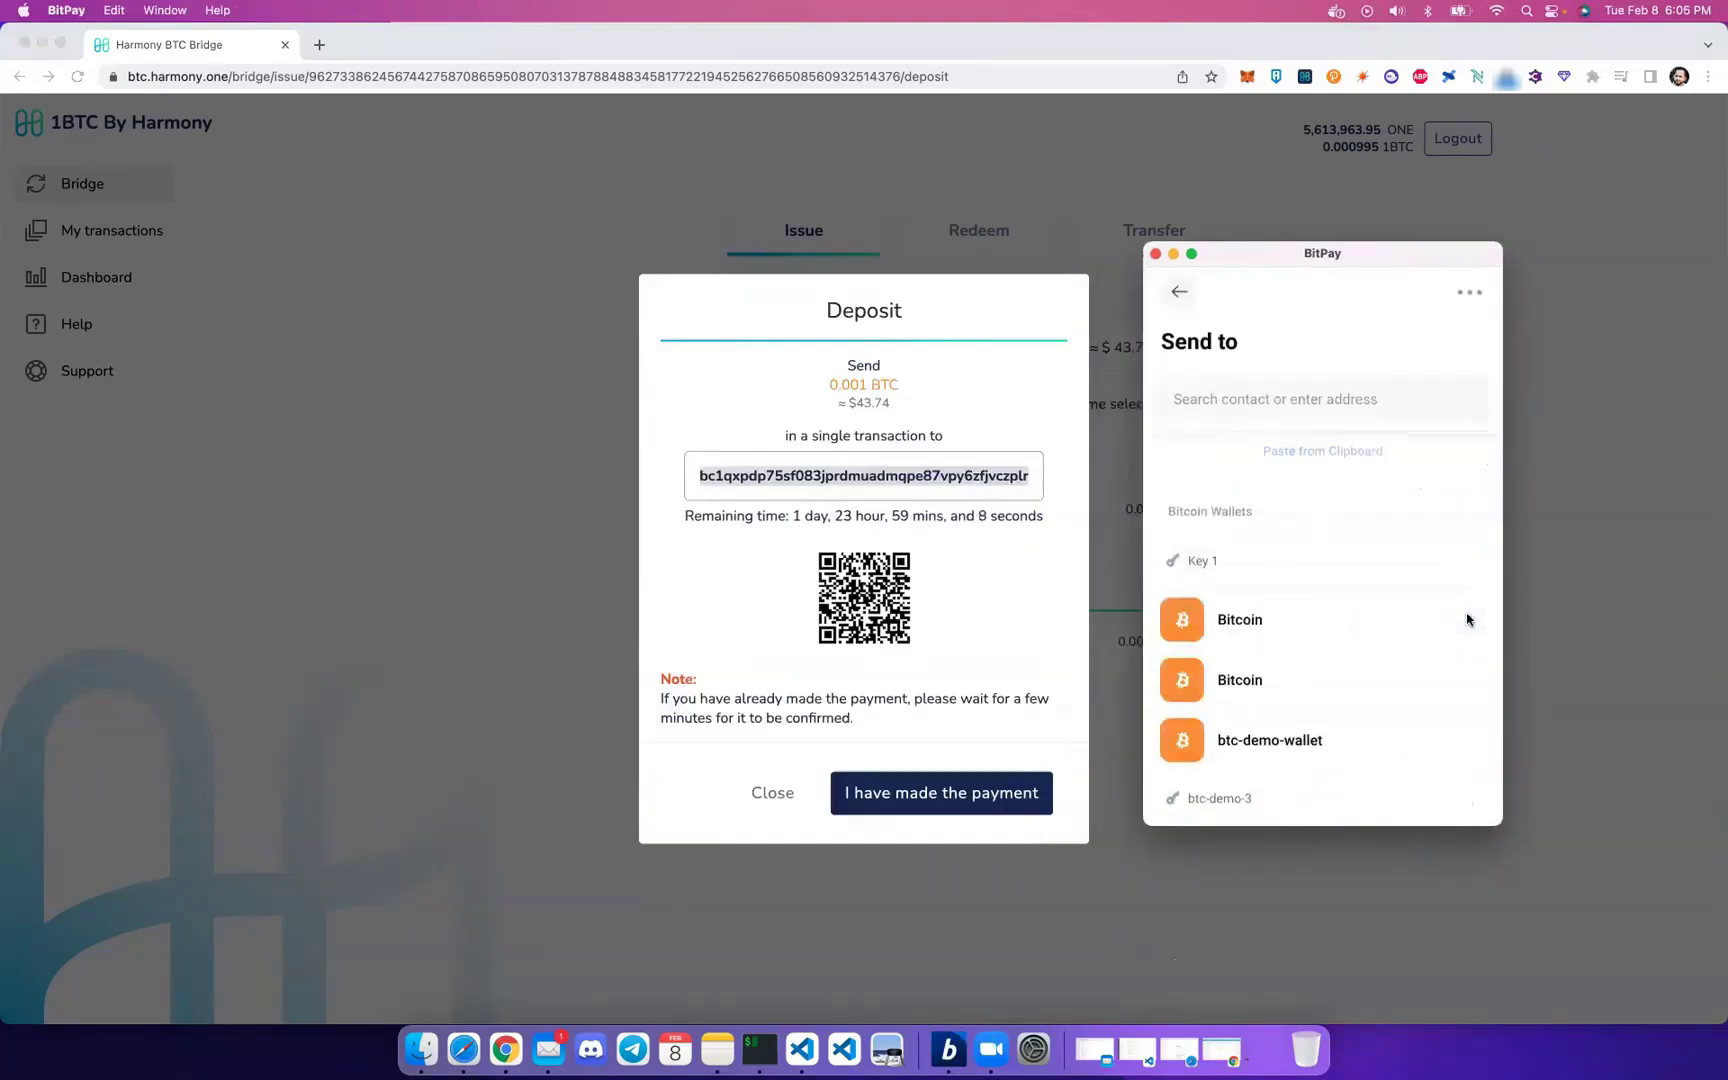
click(1281, 399)
key(super+v)
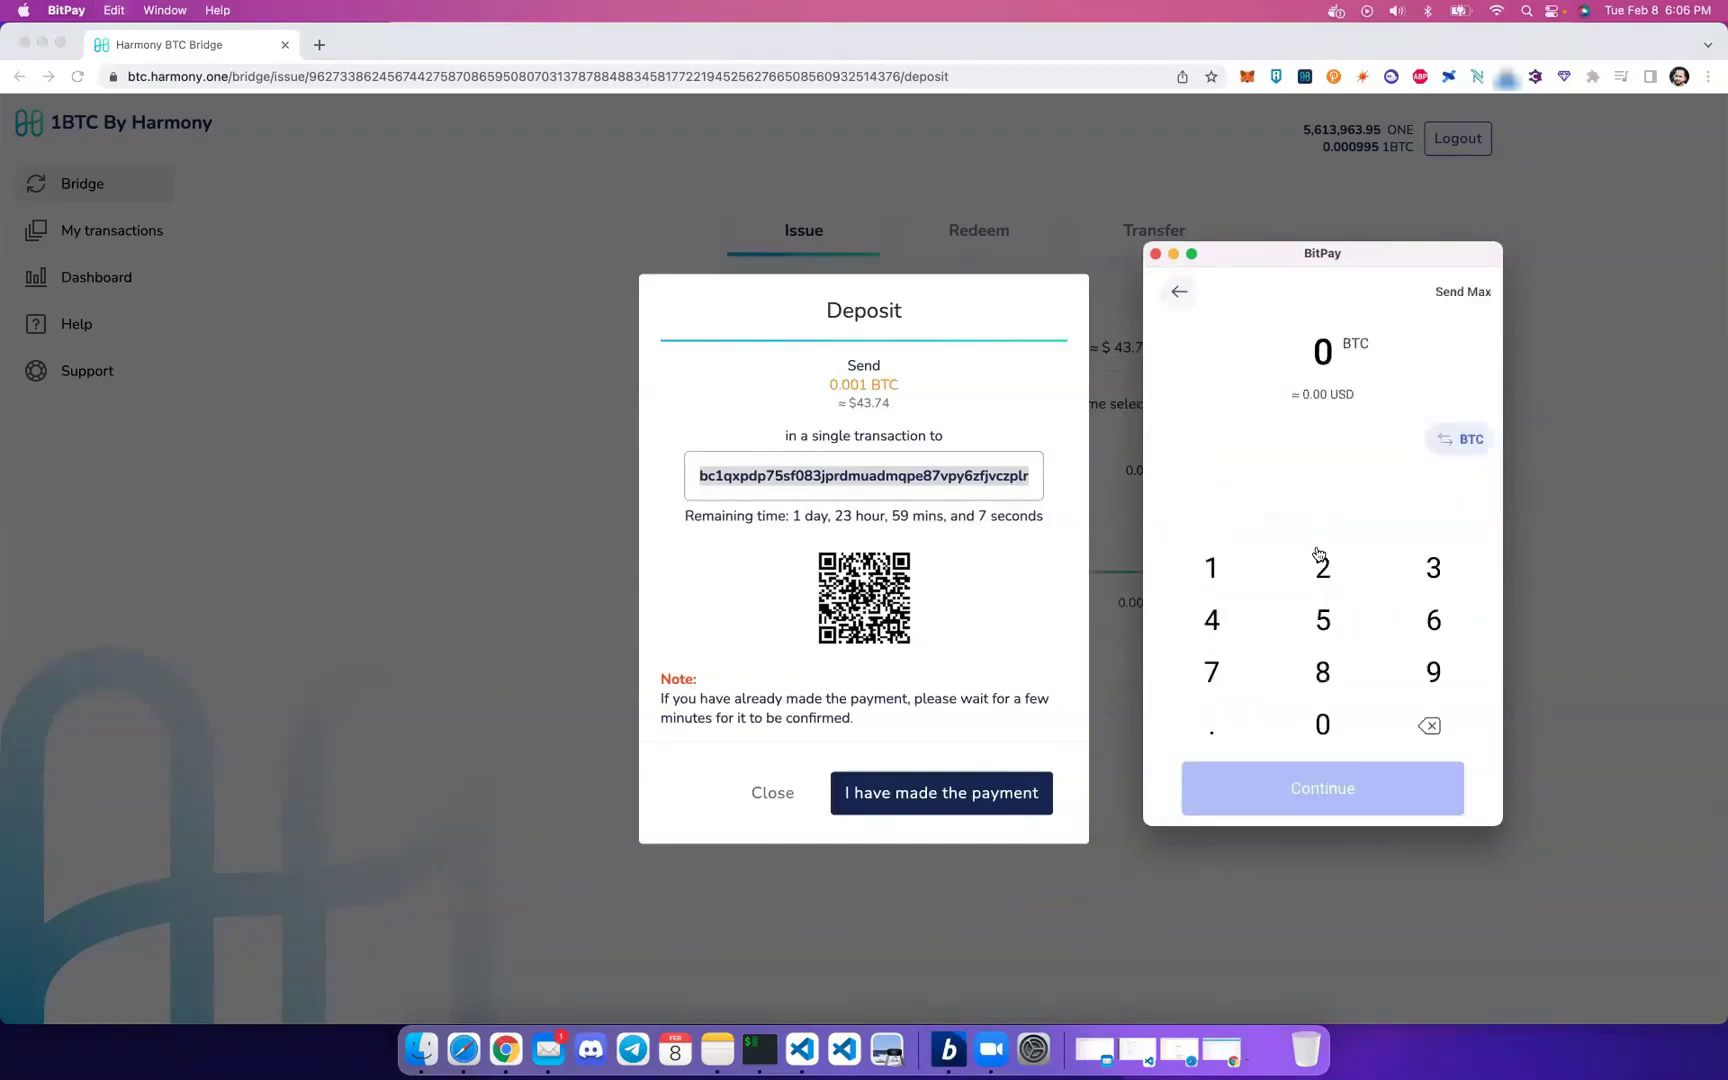
Send 0.001 BTC to the deposit address, authorizing it with the wallet password
click(1208, 734)
click(1320, 722)
click(1320, 722)
click(1212, 568)
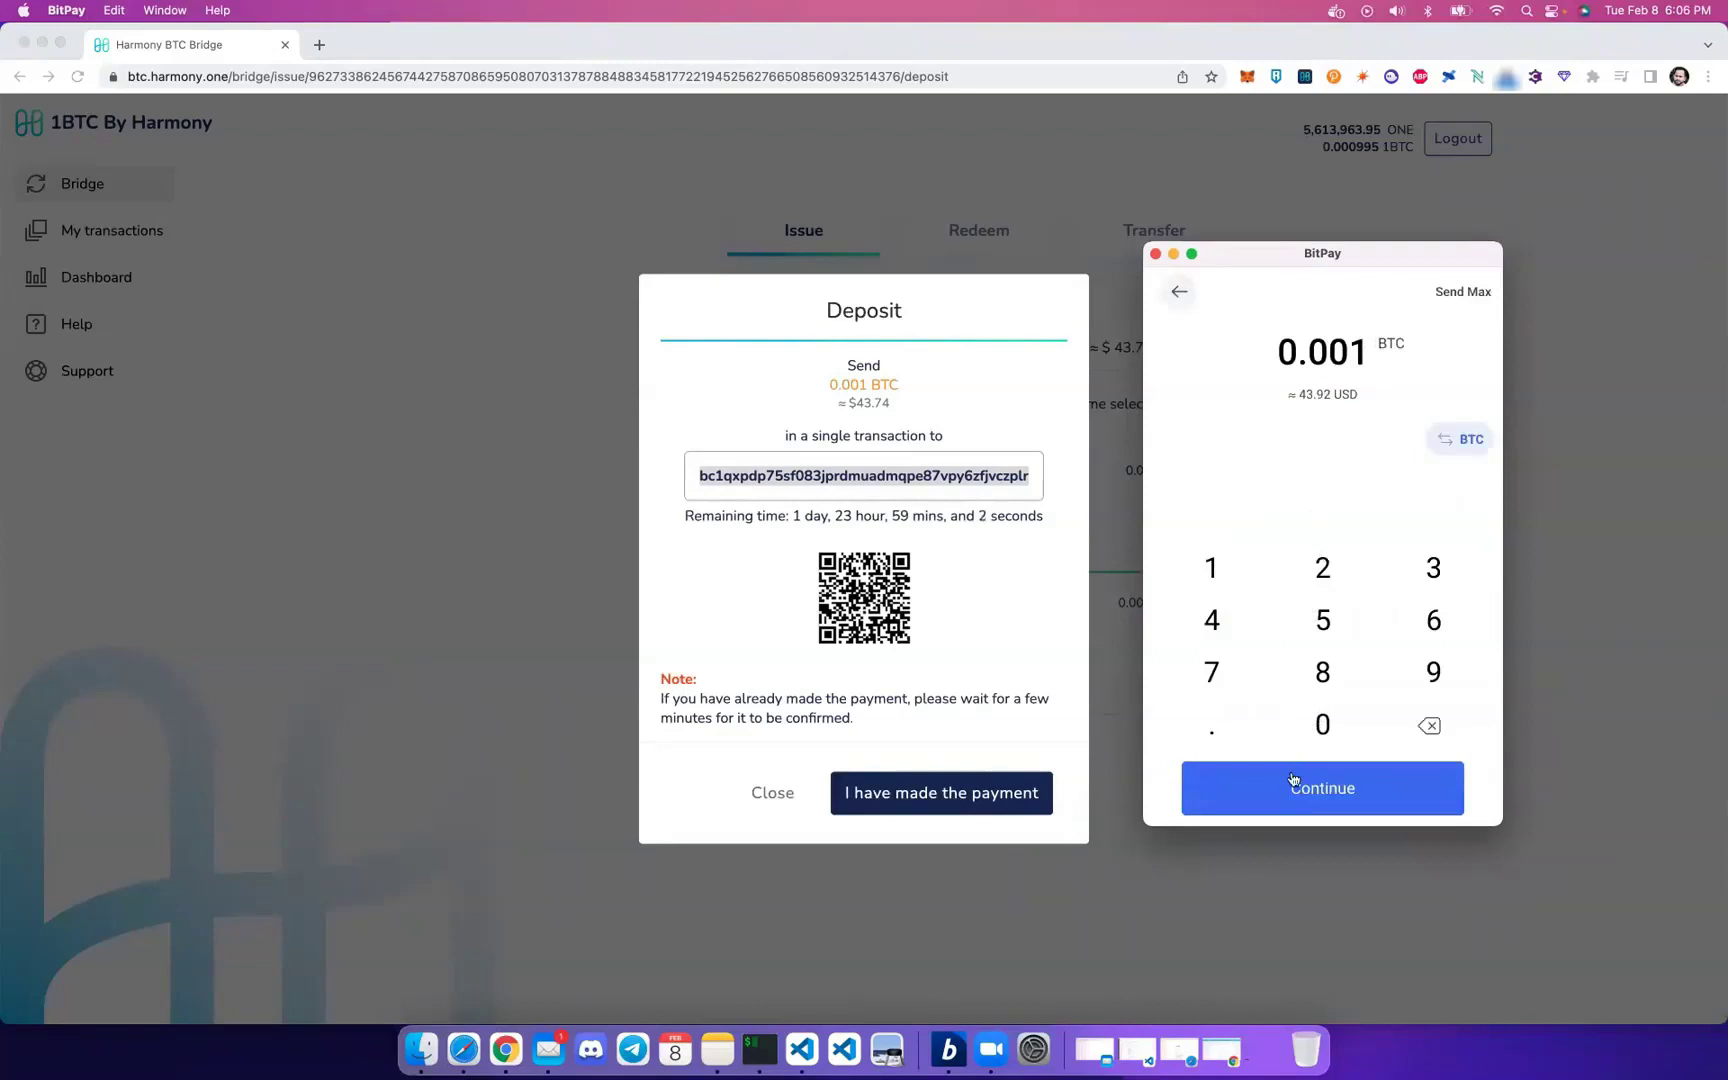
click(1288, 782)
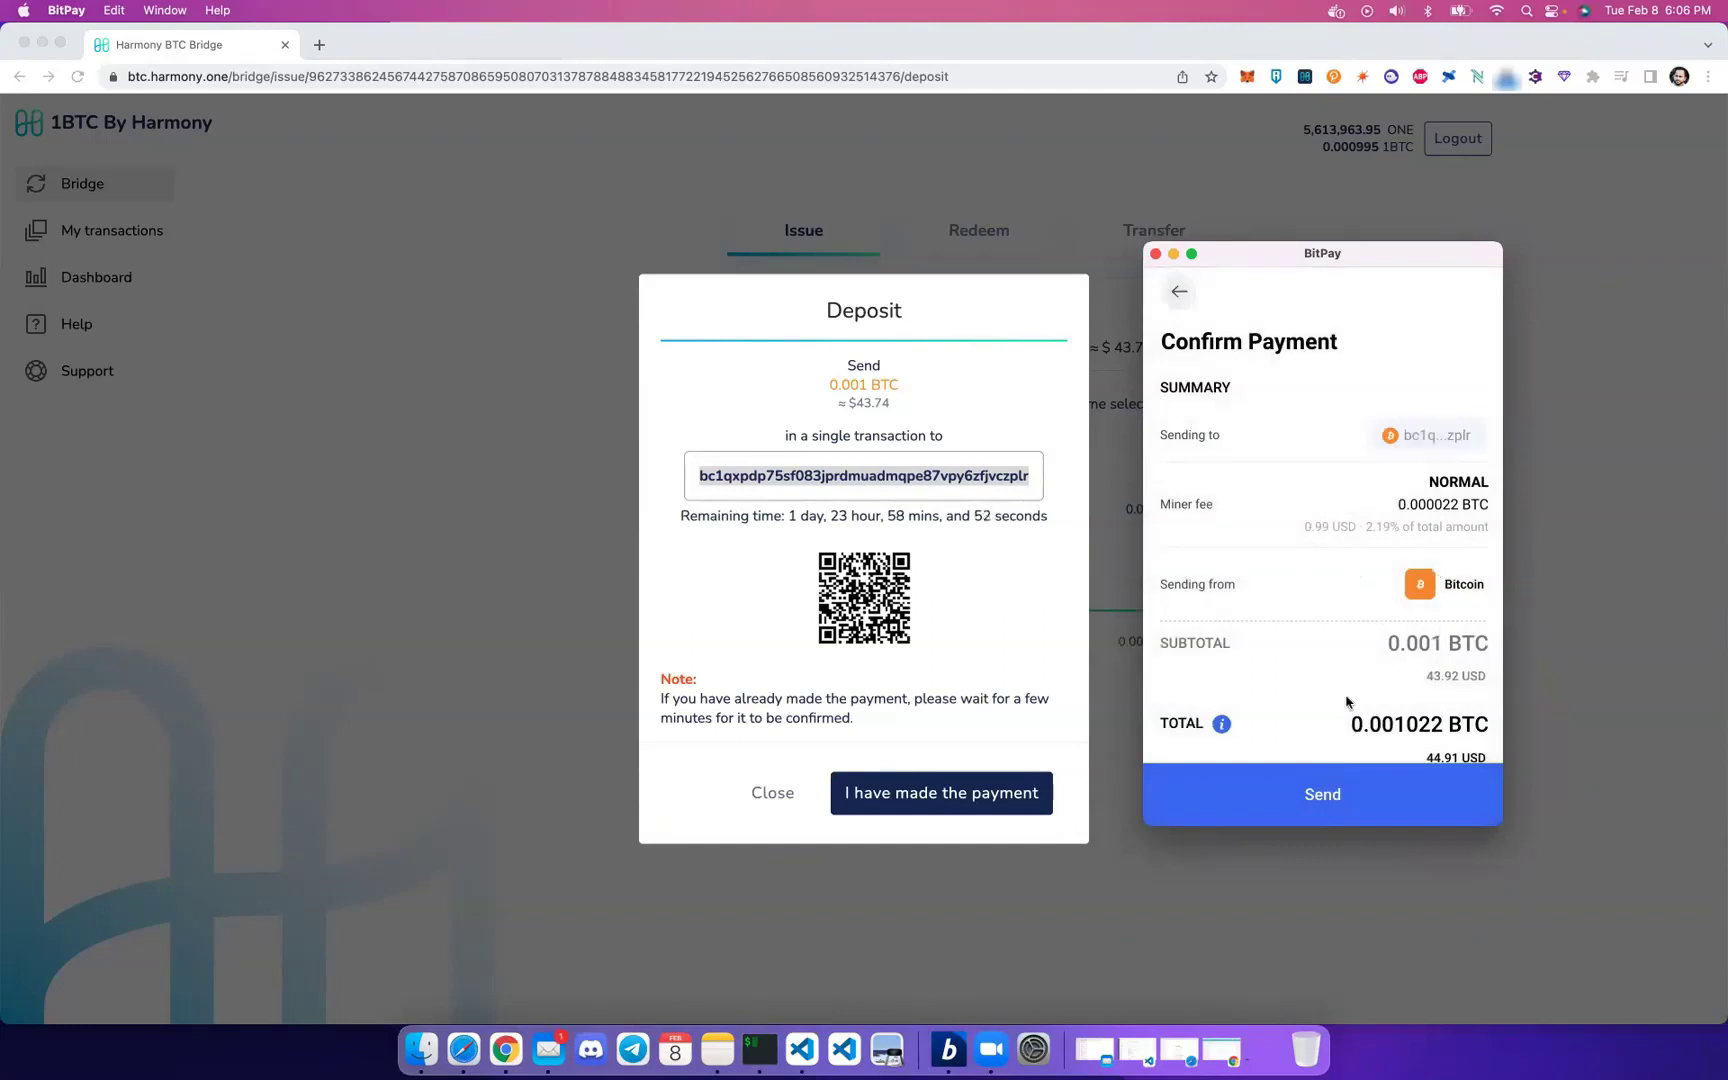
click(1336, 797)
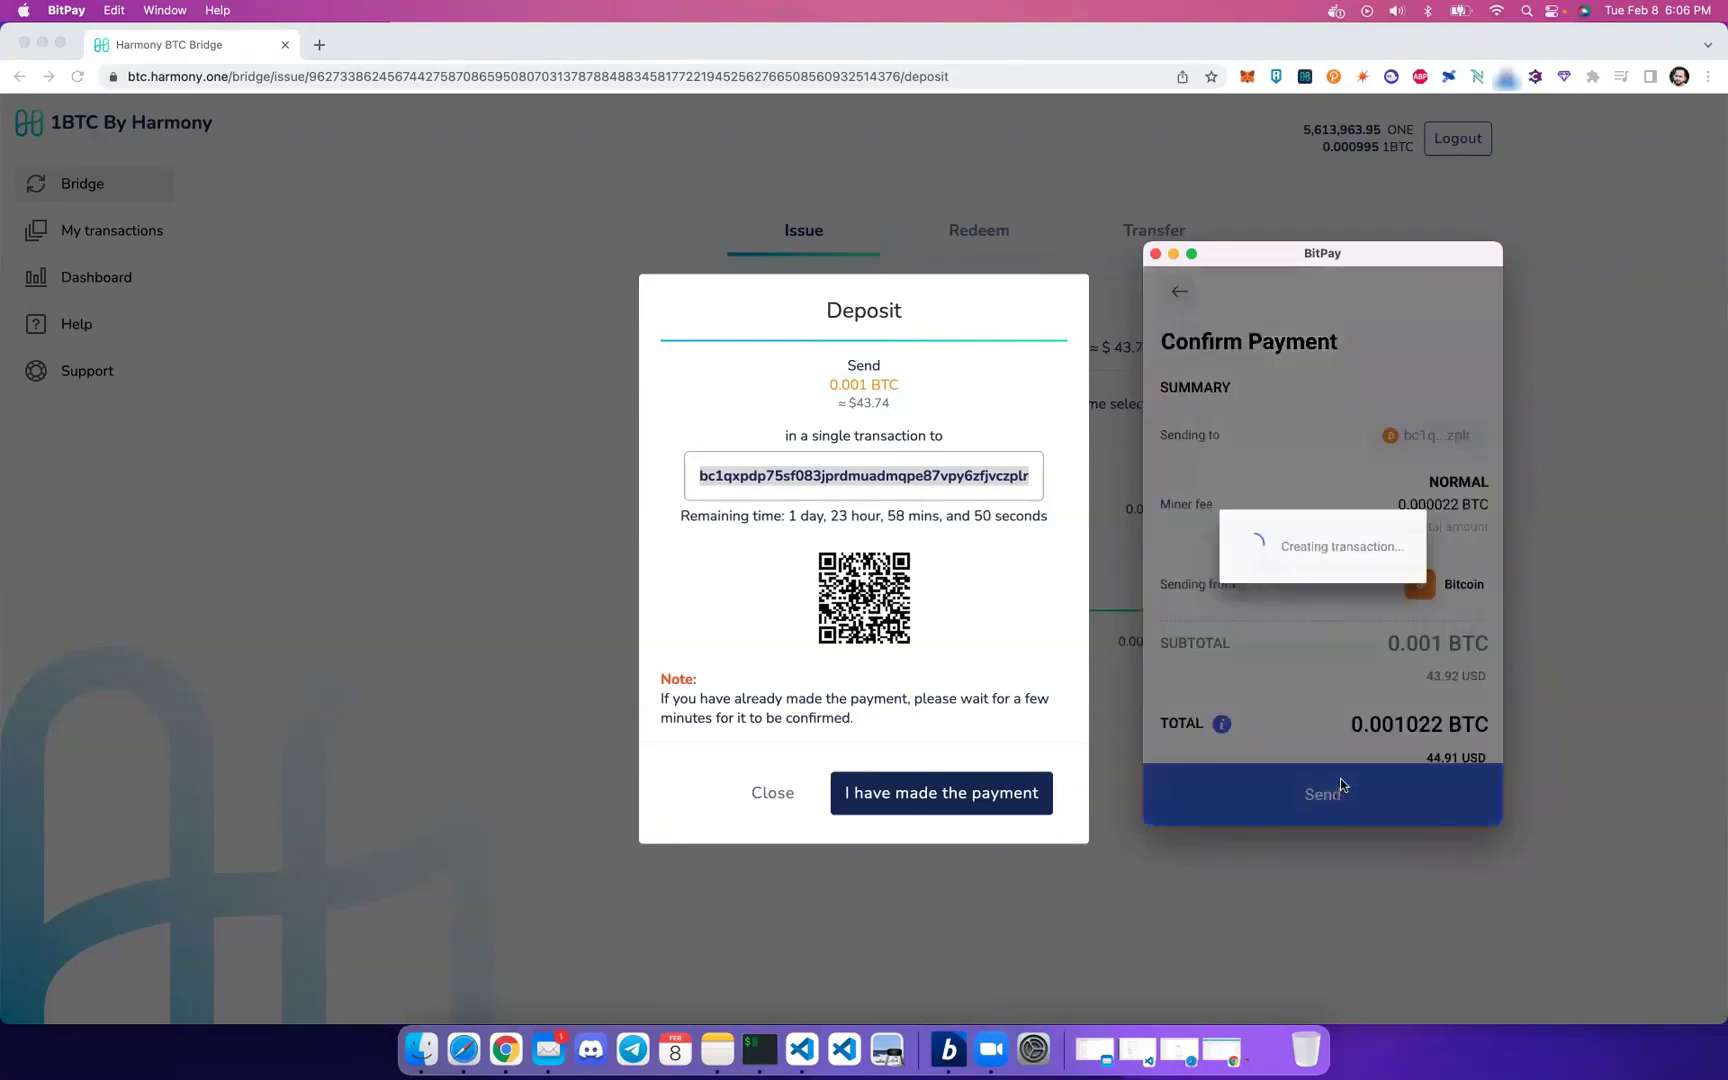
text(••••)
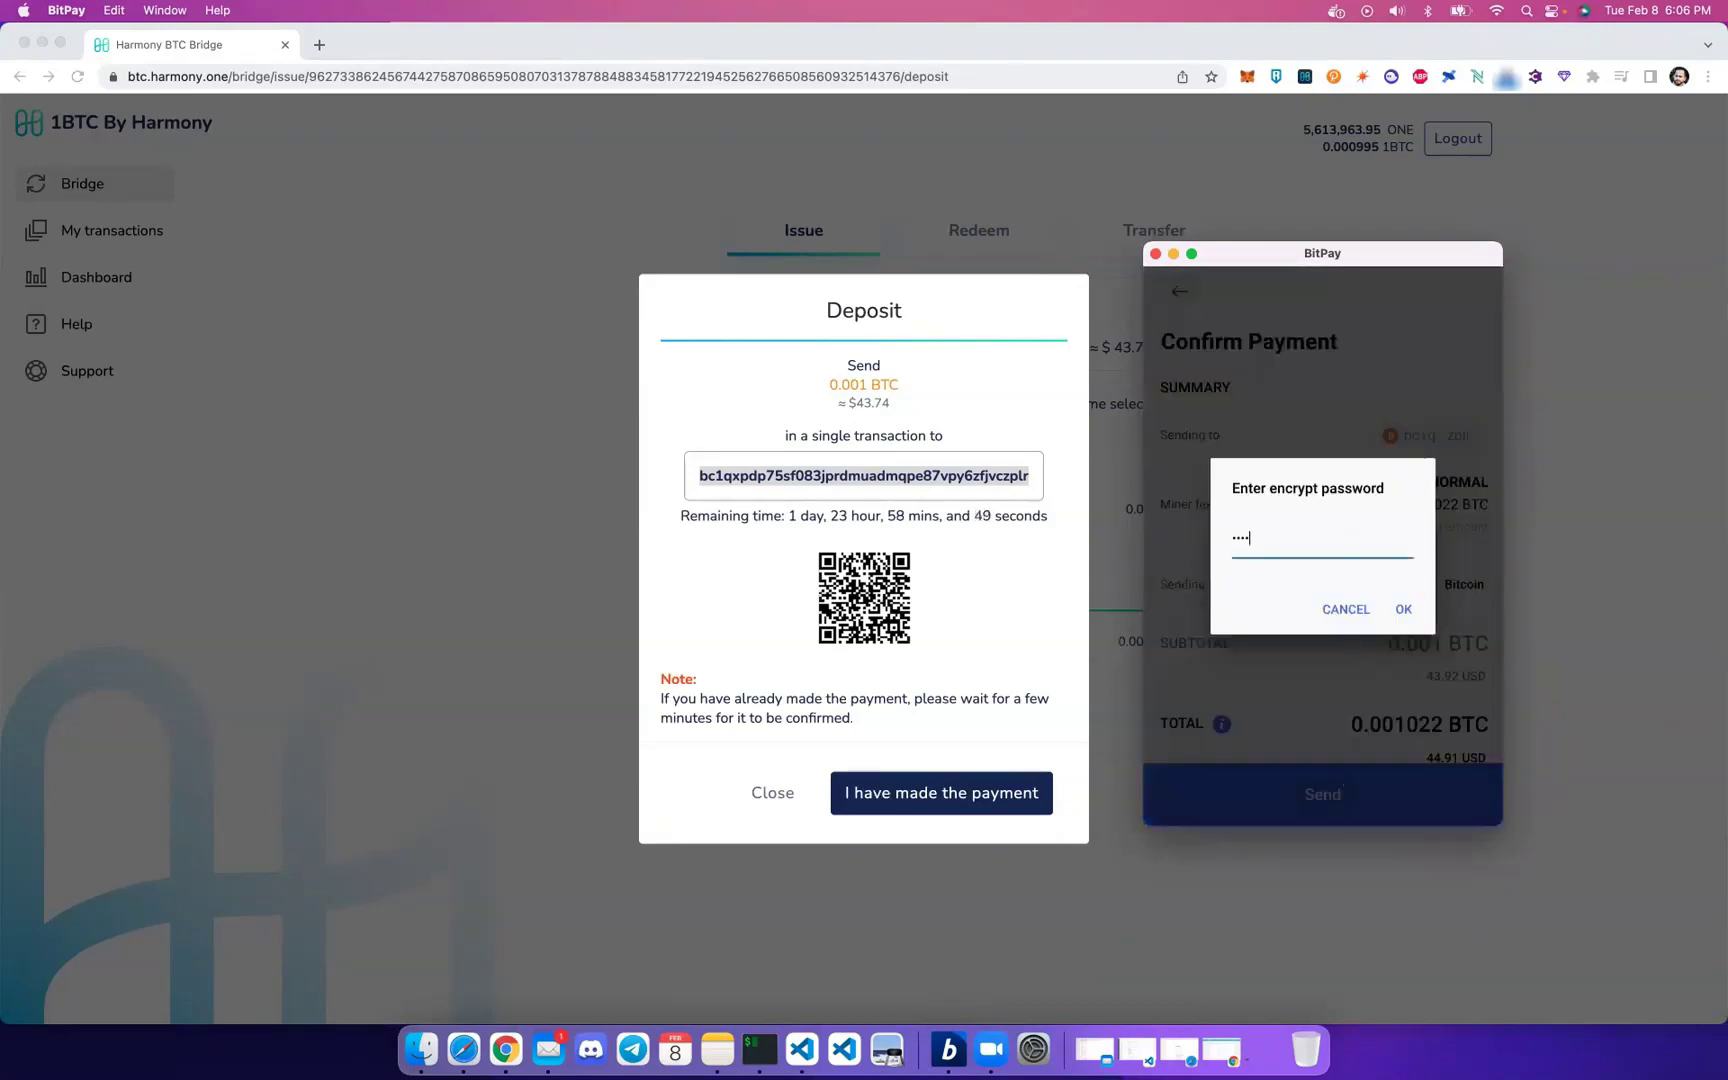
text(•••••)
key(Return)
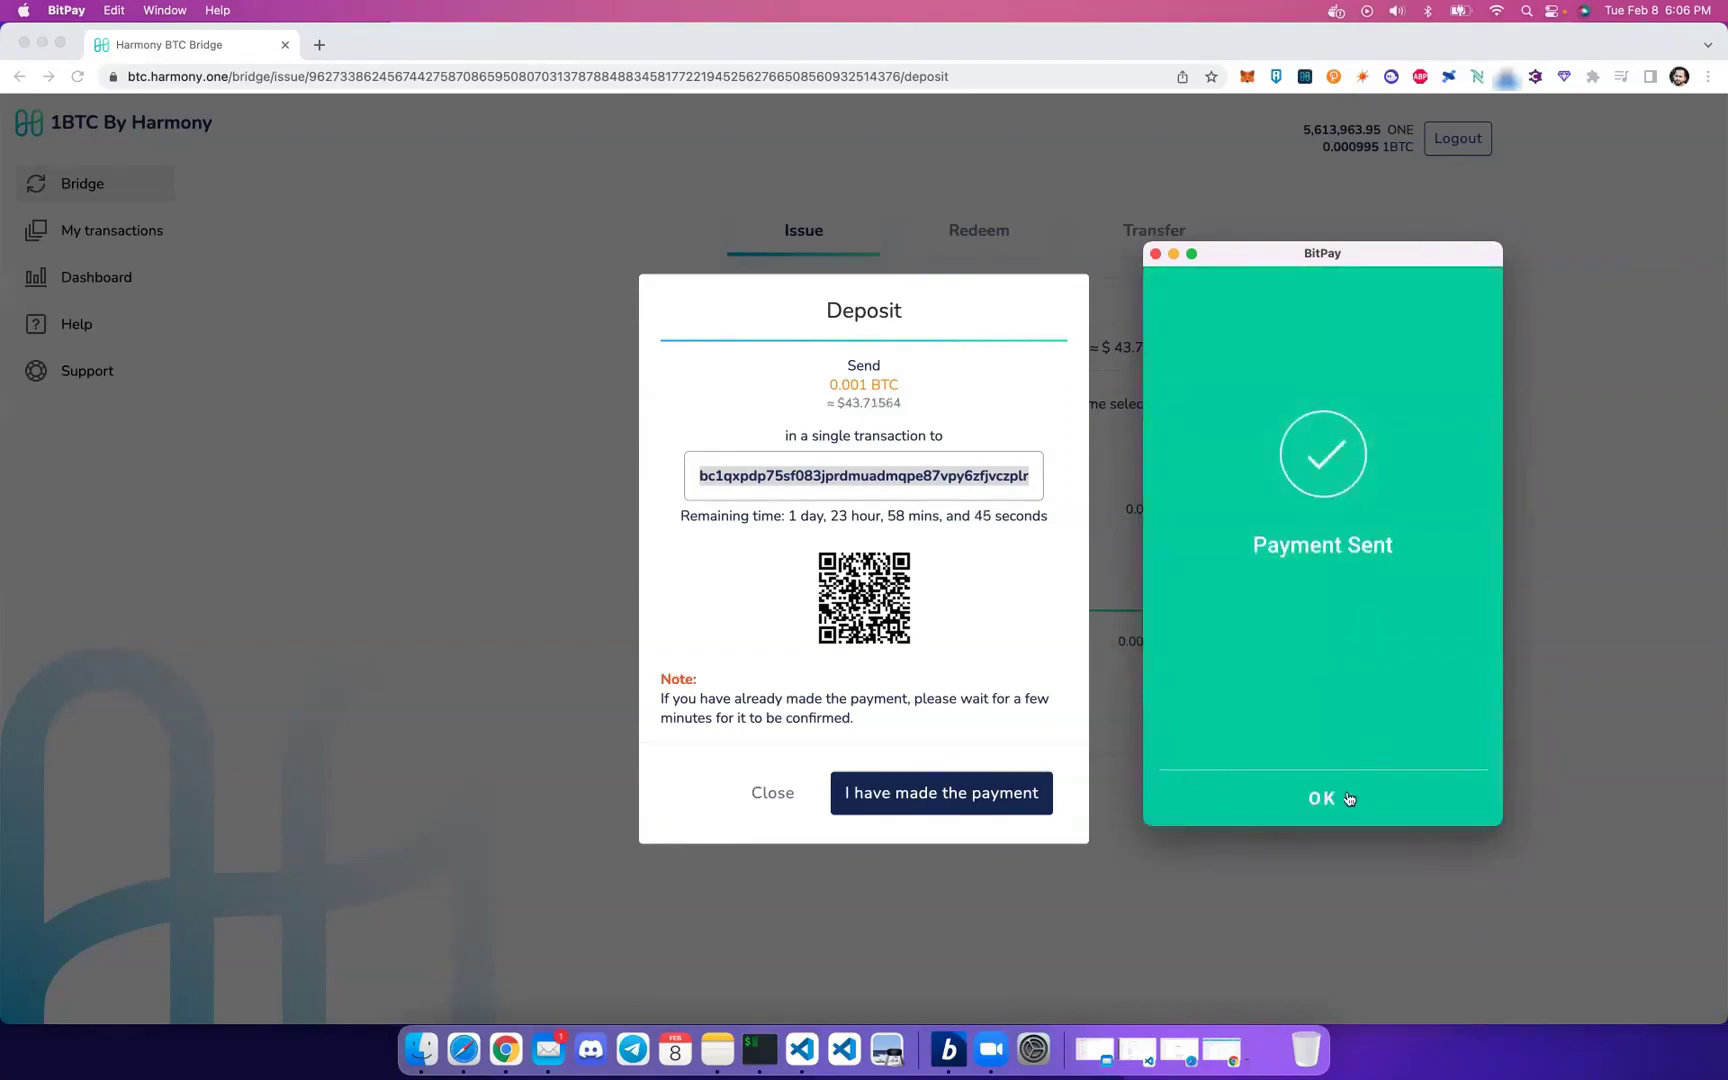
click(1322, 798)
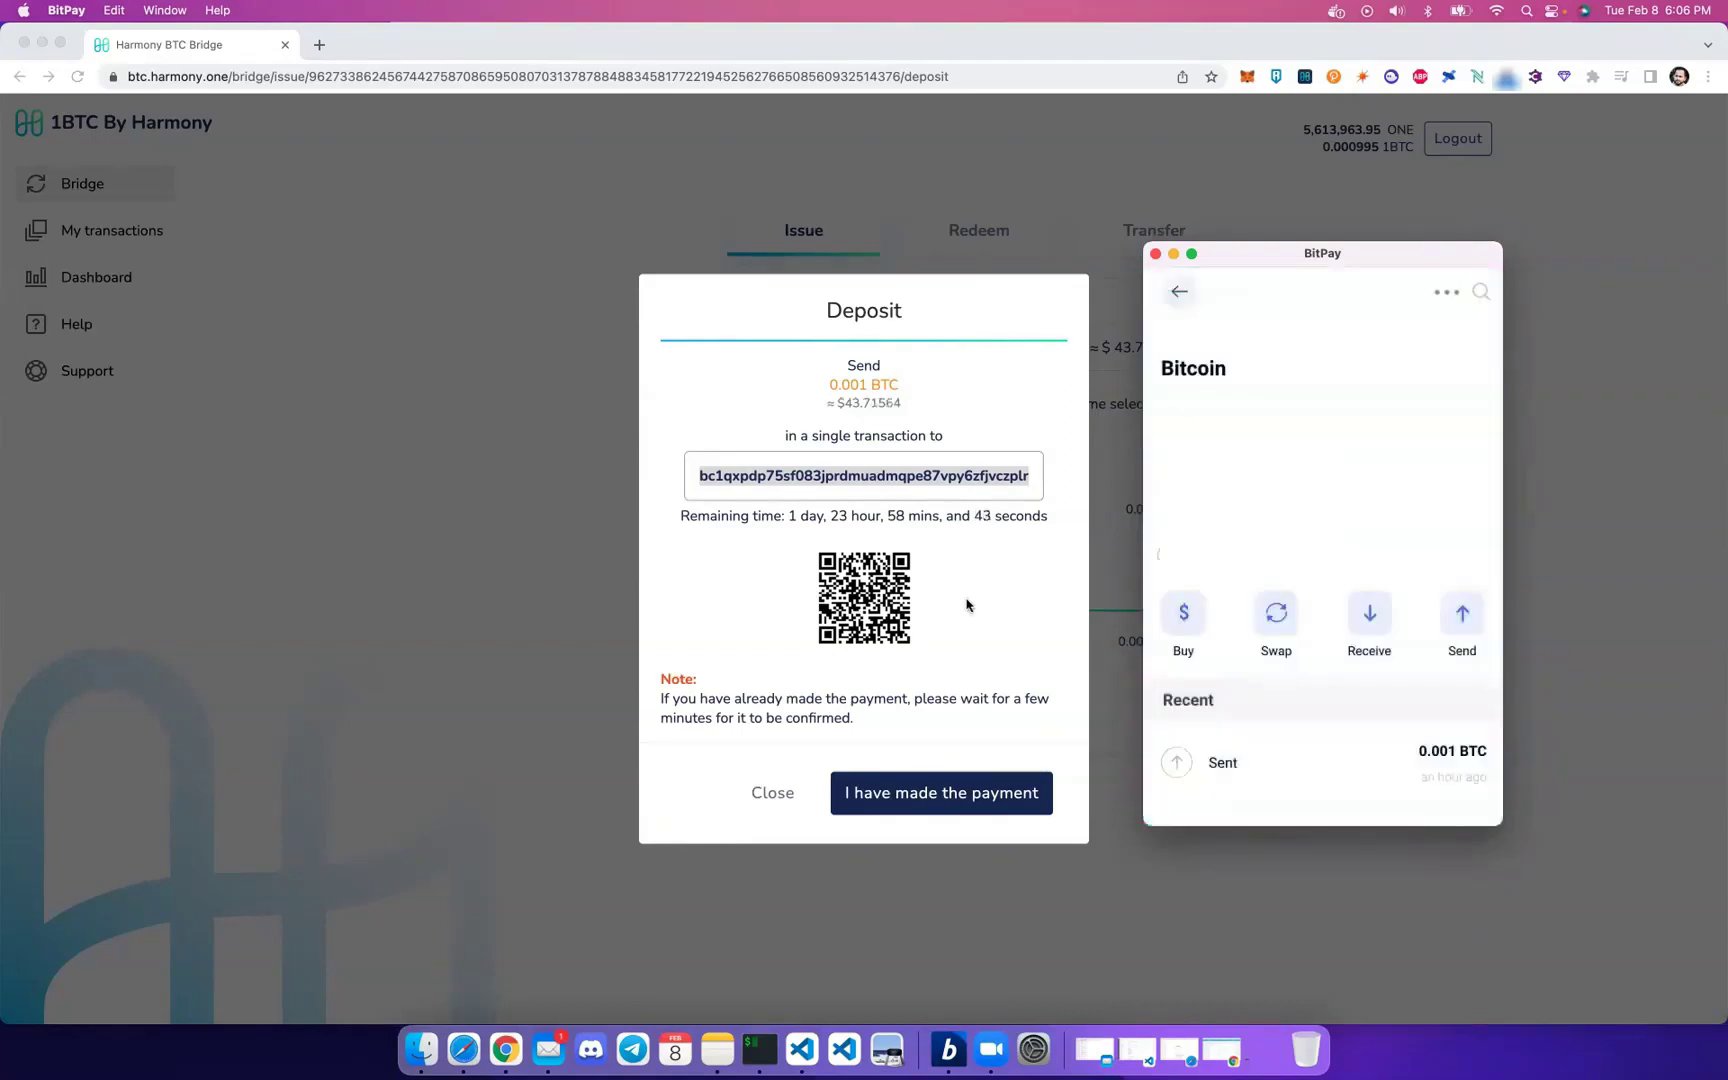
Hide BitPay and mark the payment as made in the bridge's Deposit dialog
click(1174, 255)
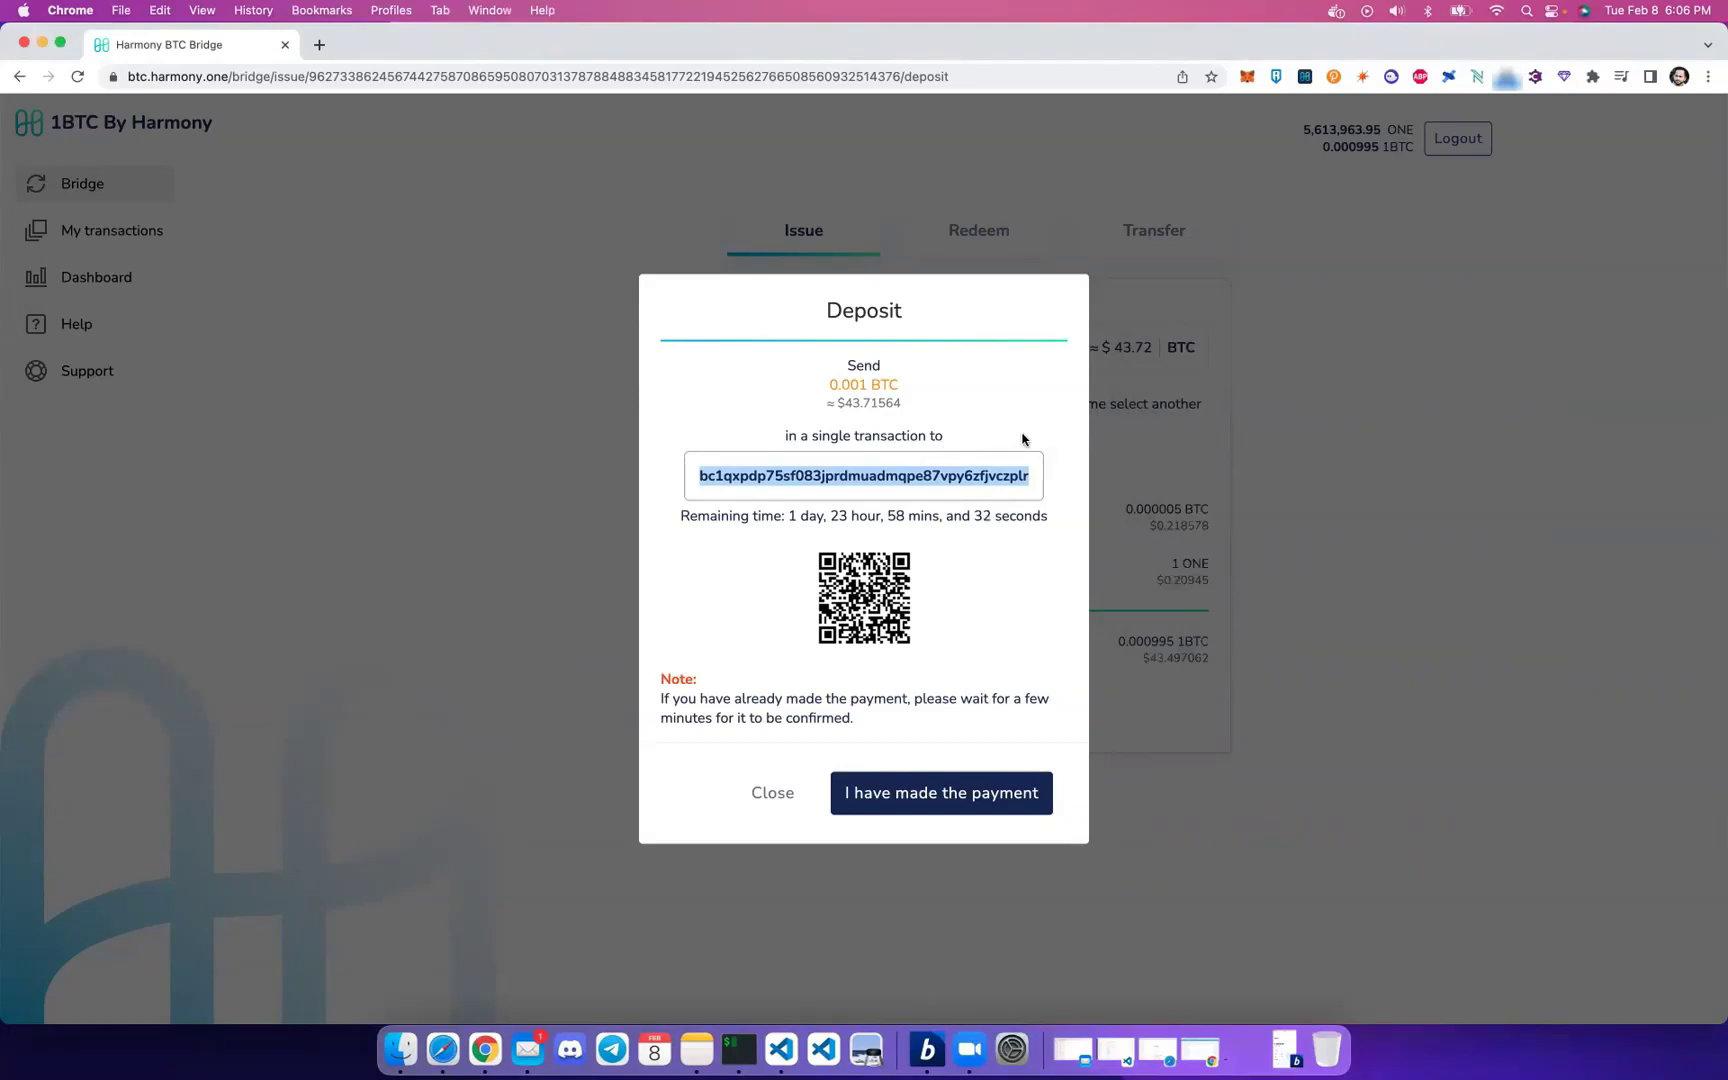
click(976, 808)
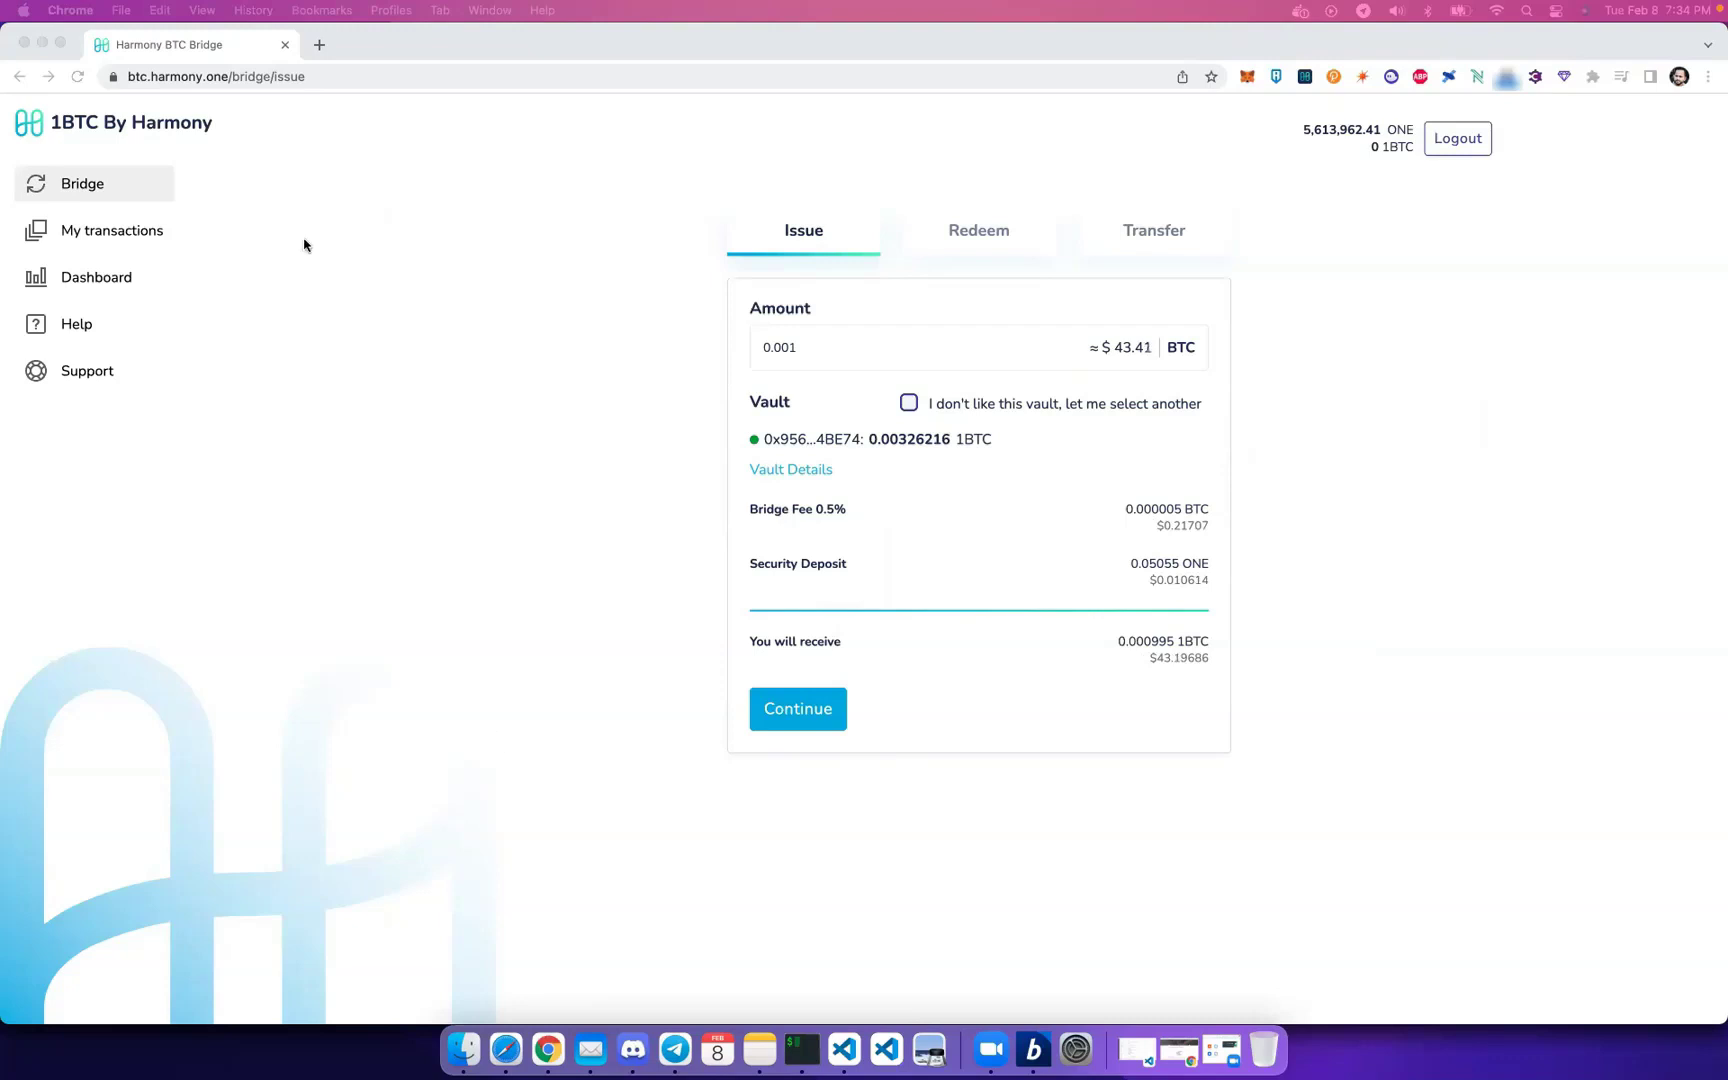
Open the Waiting for execute issue under My transactions, showing its confirmed BTC transaction
click(172, 242)
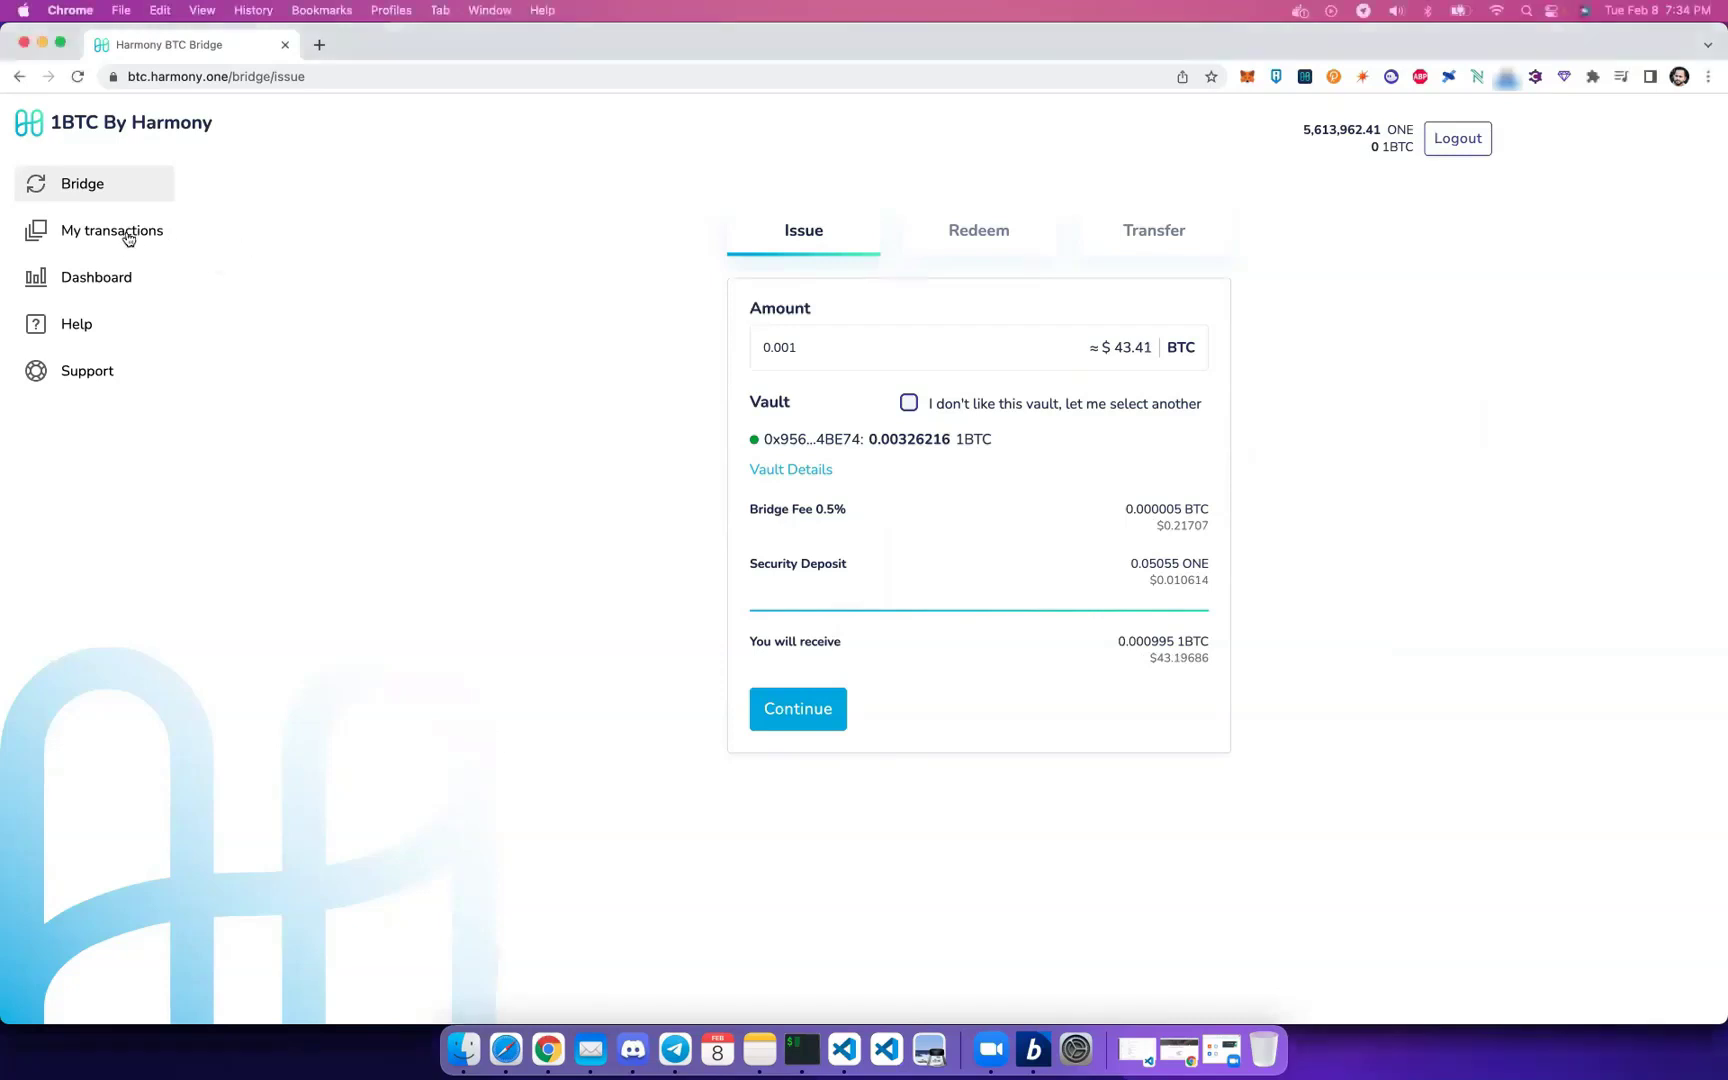
click(1037, 511)
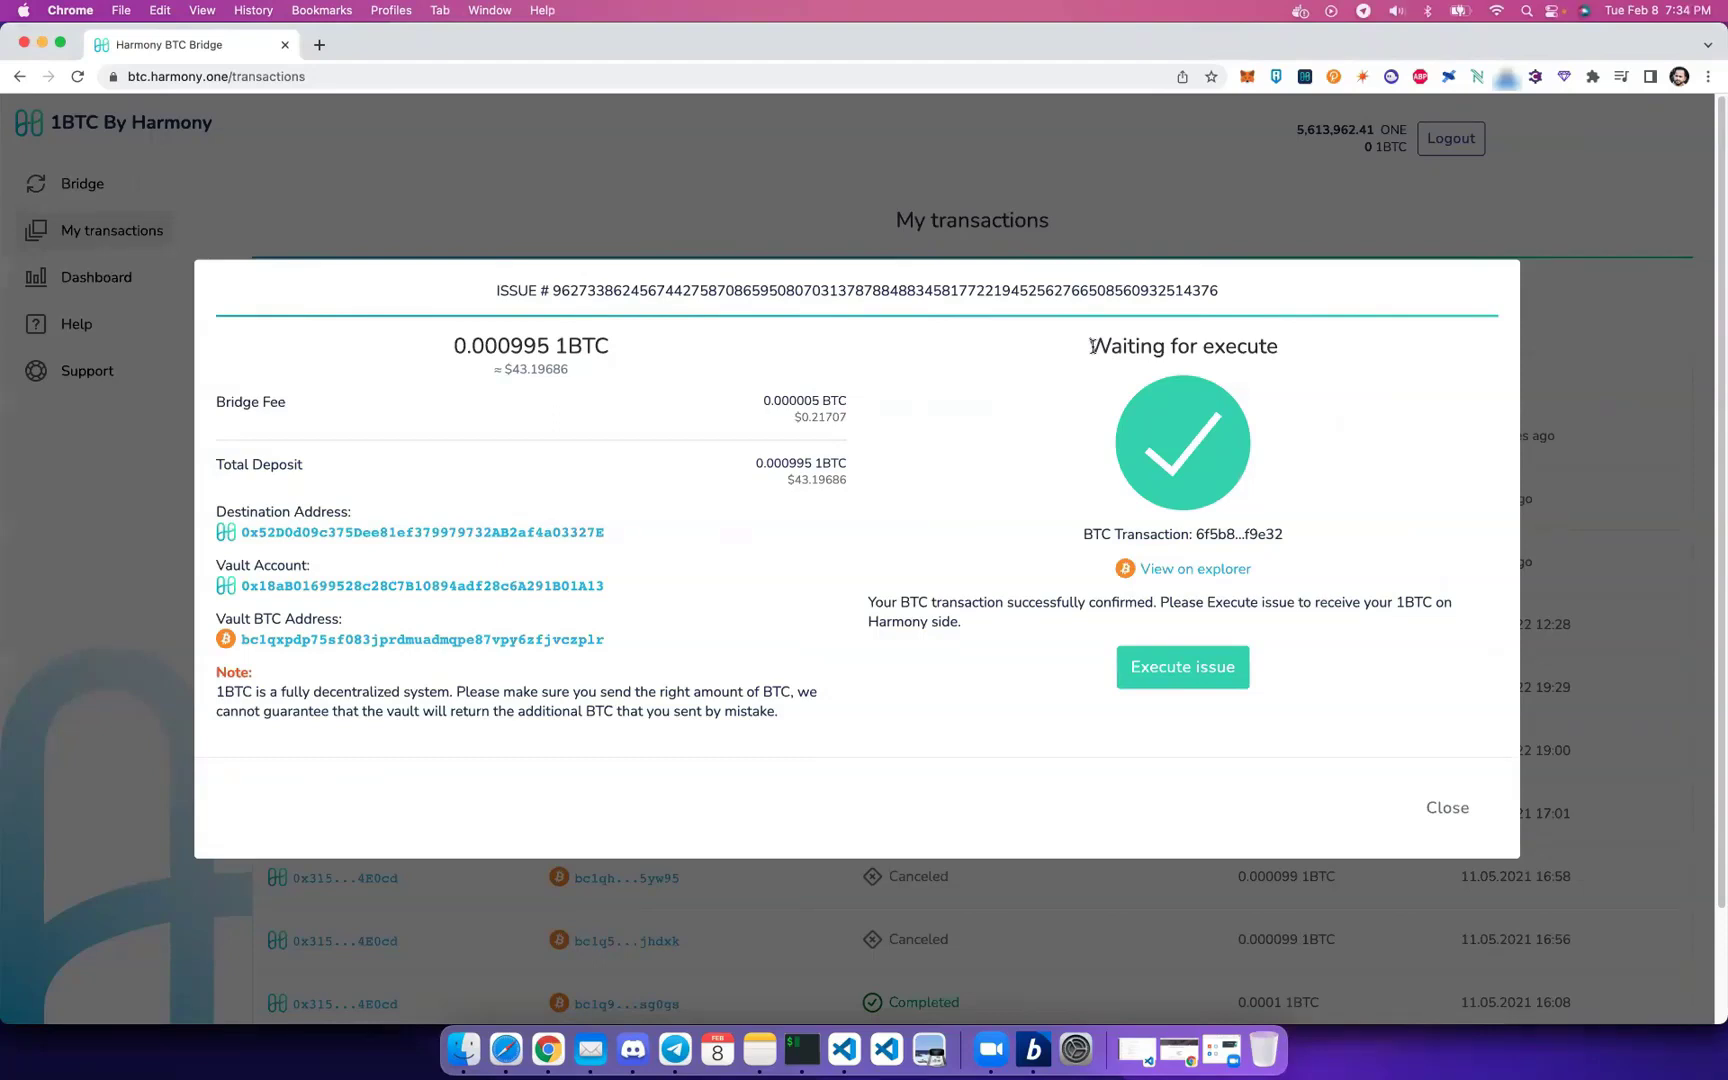
drag(1092, 346, 1296, 376)
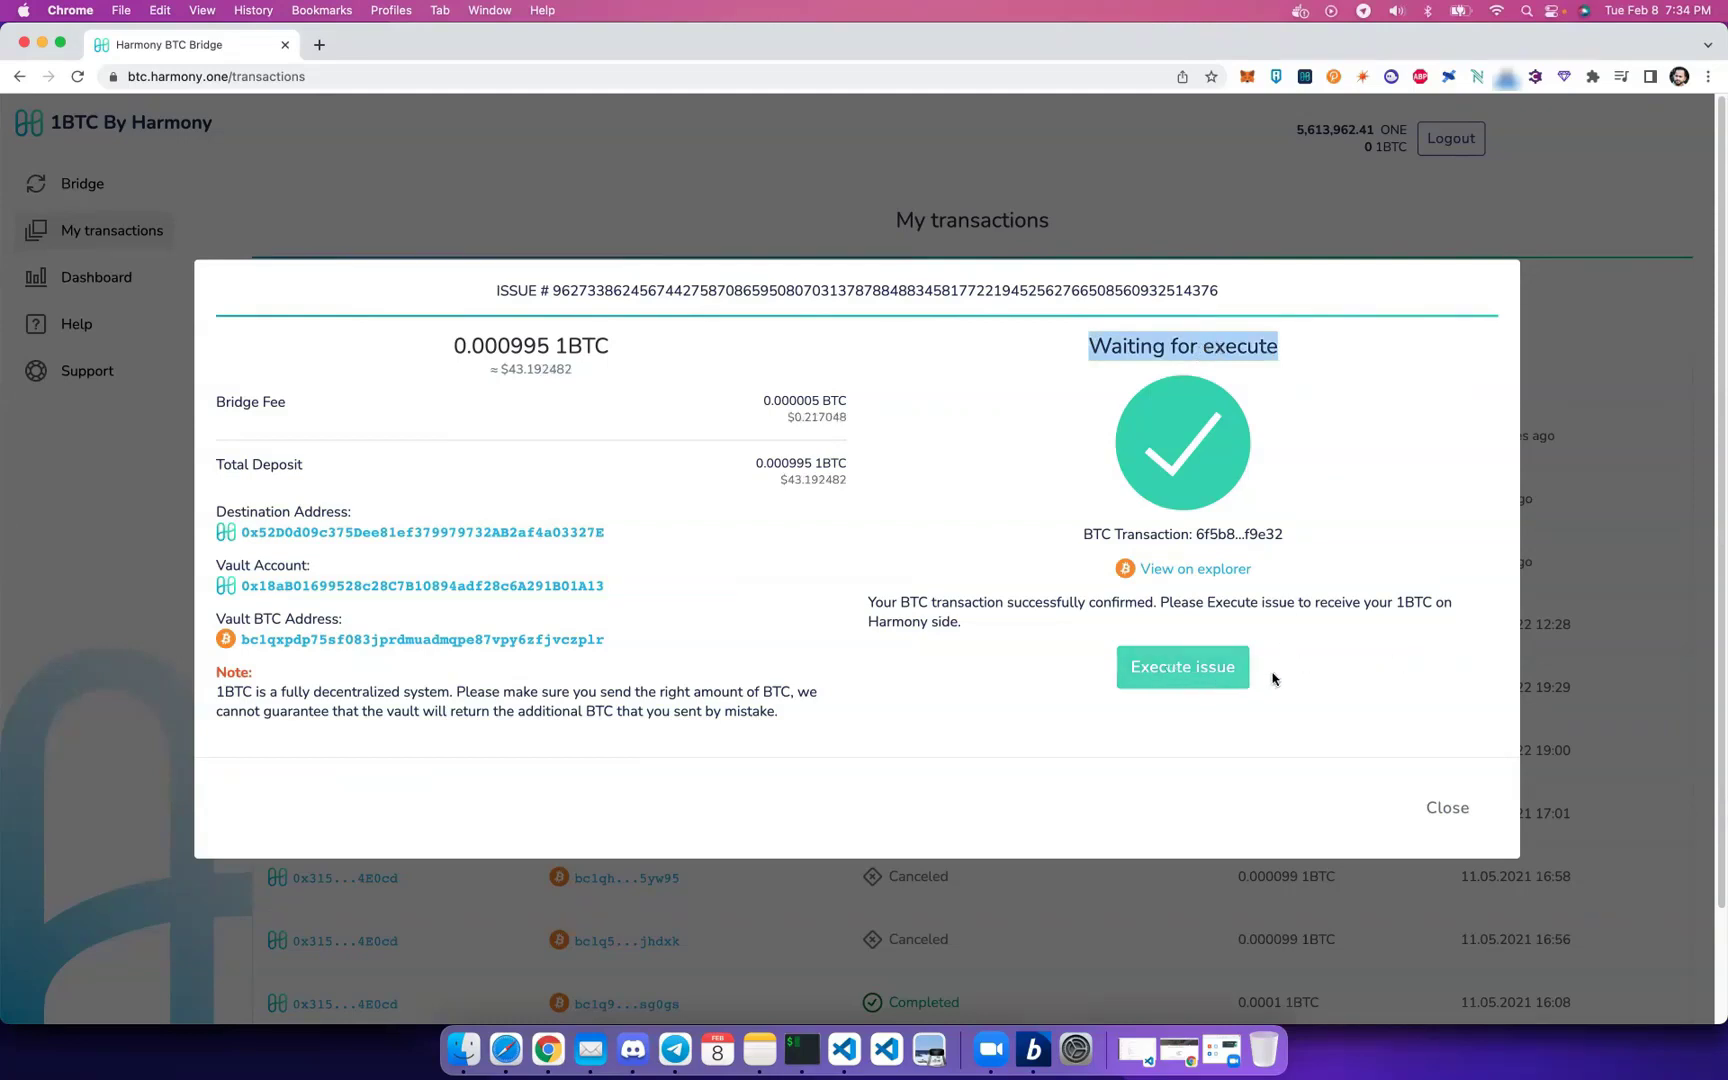
Execute the issue and confirm it in MetaMask to receive 0.000995 1BTC
click(1221, 677)
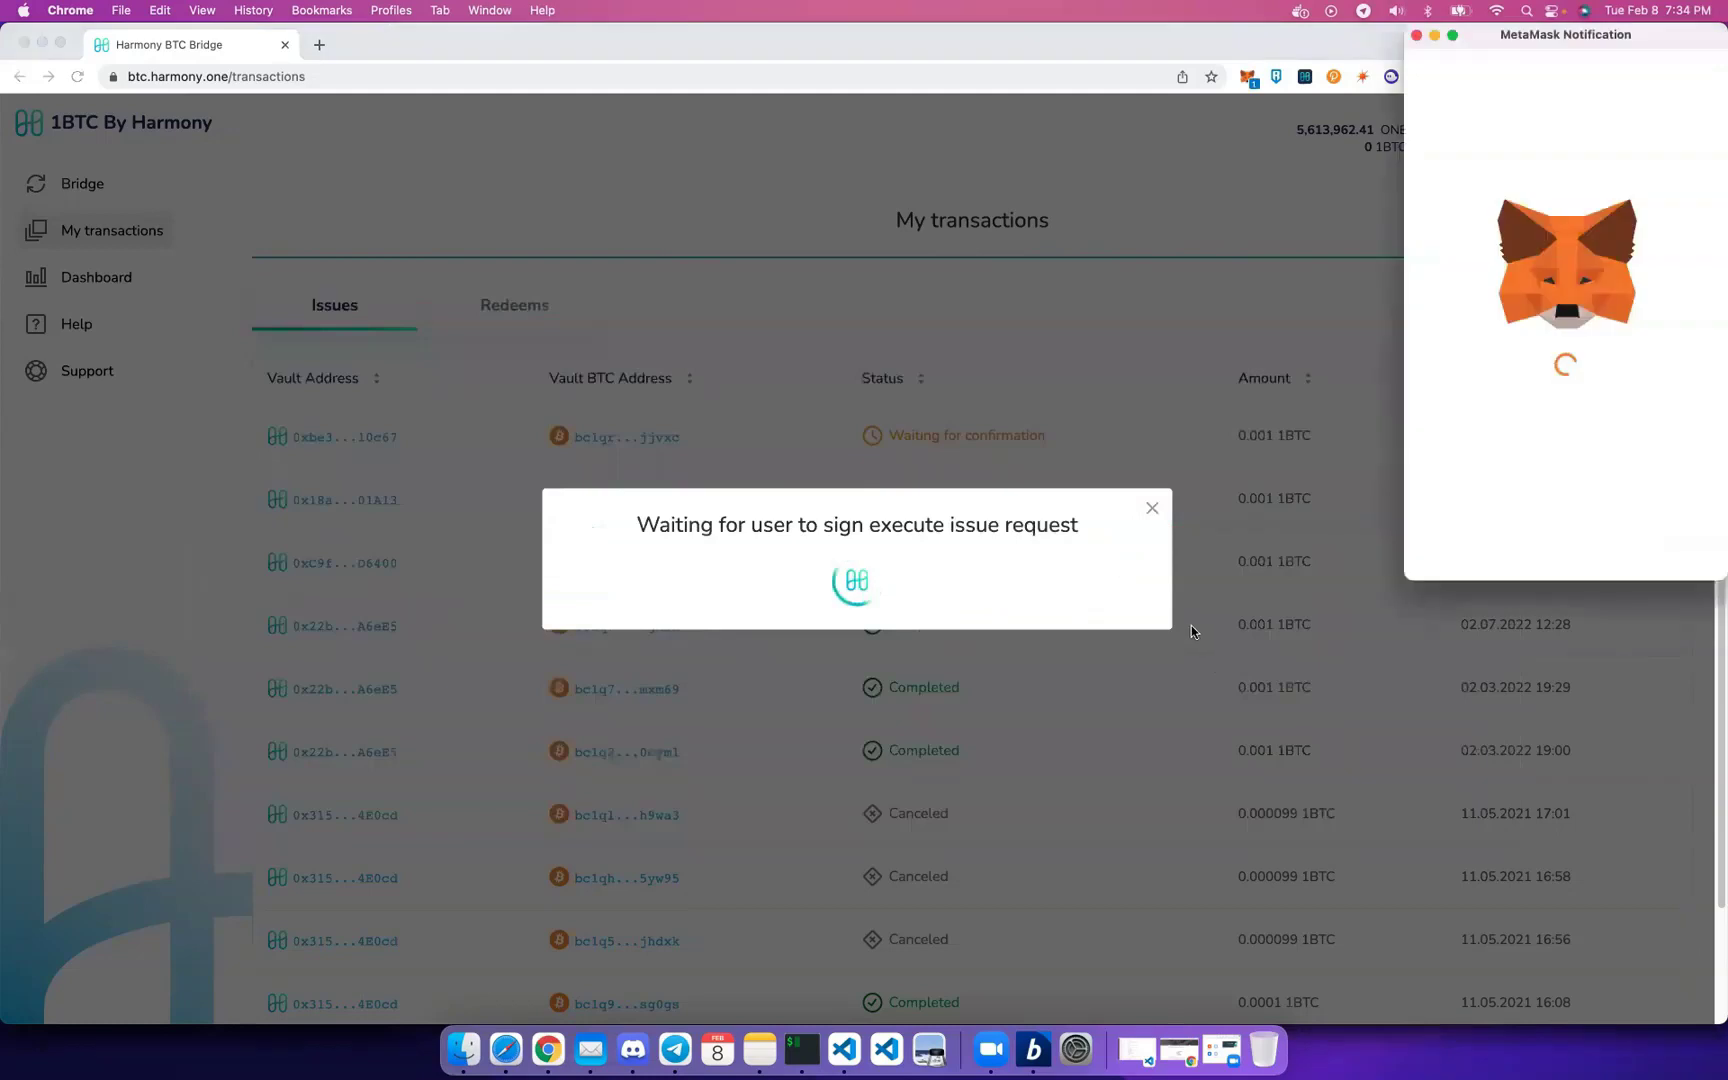
drag(1480, 42, 1283, 155)
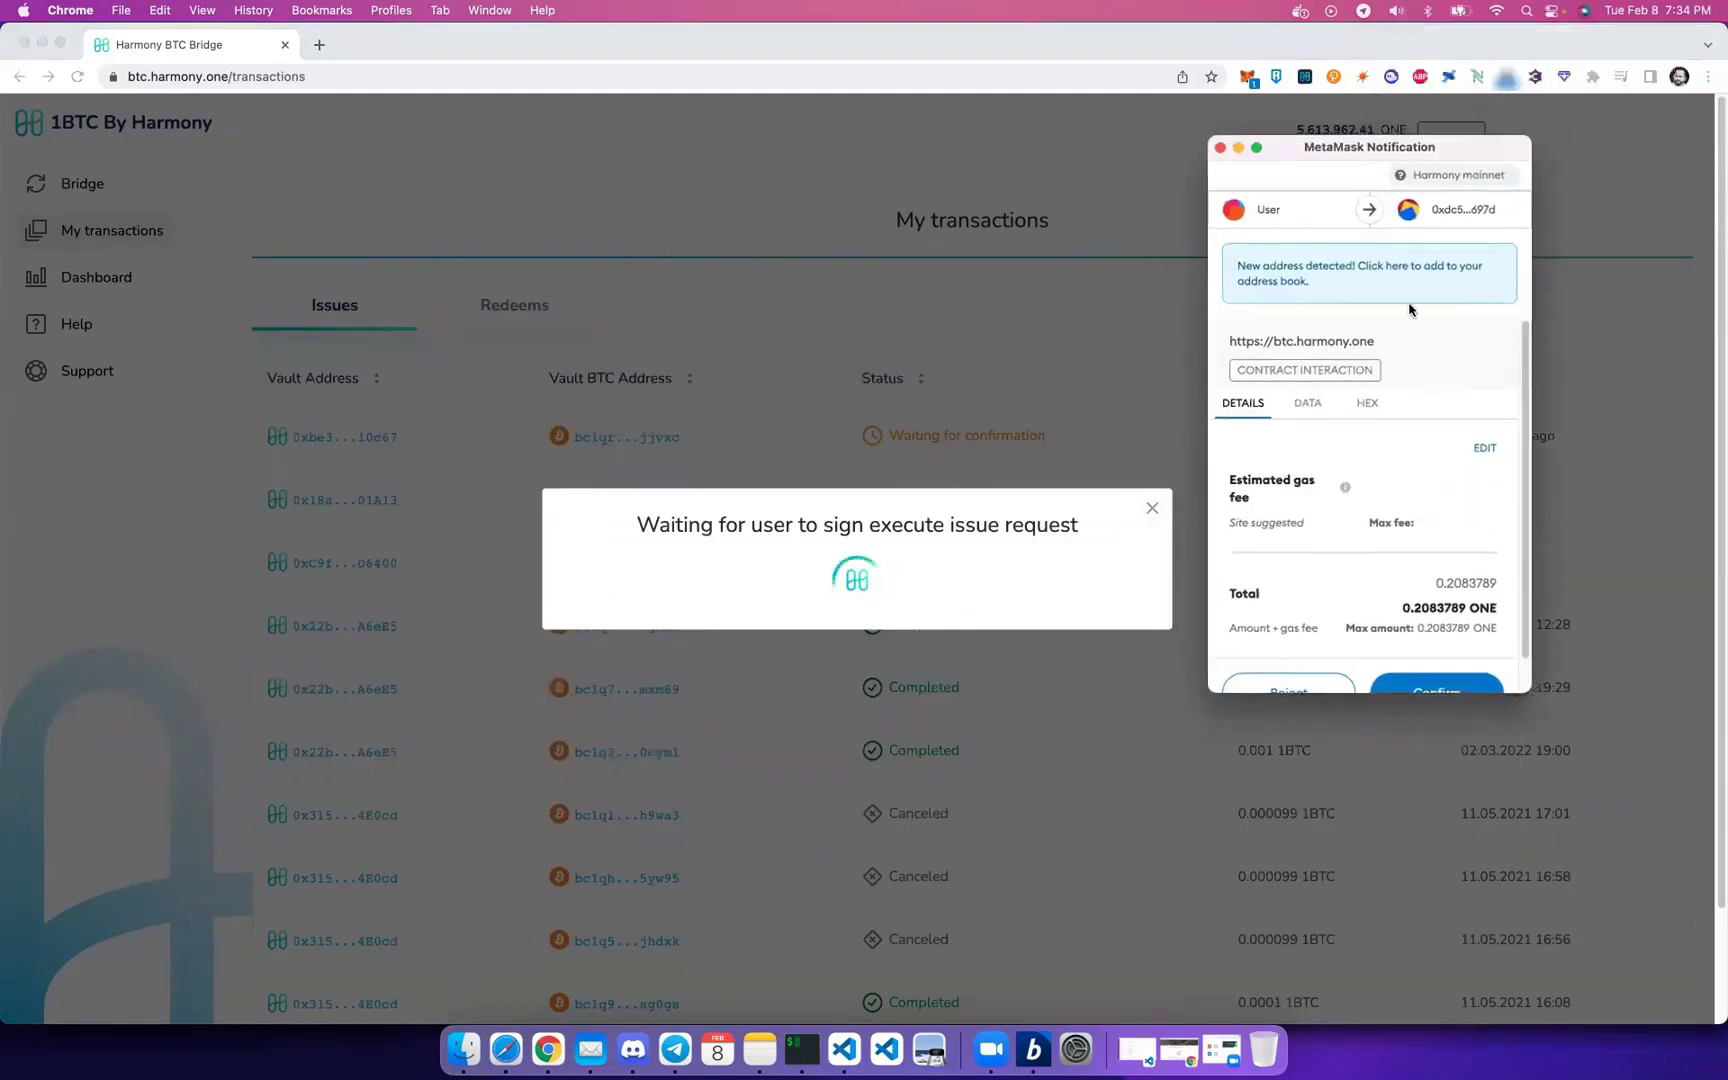
scroll(1408, 552, down, 2)
click(1432, 645)
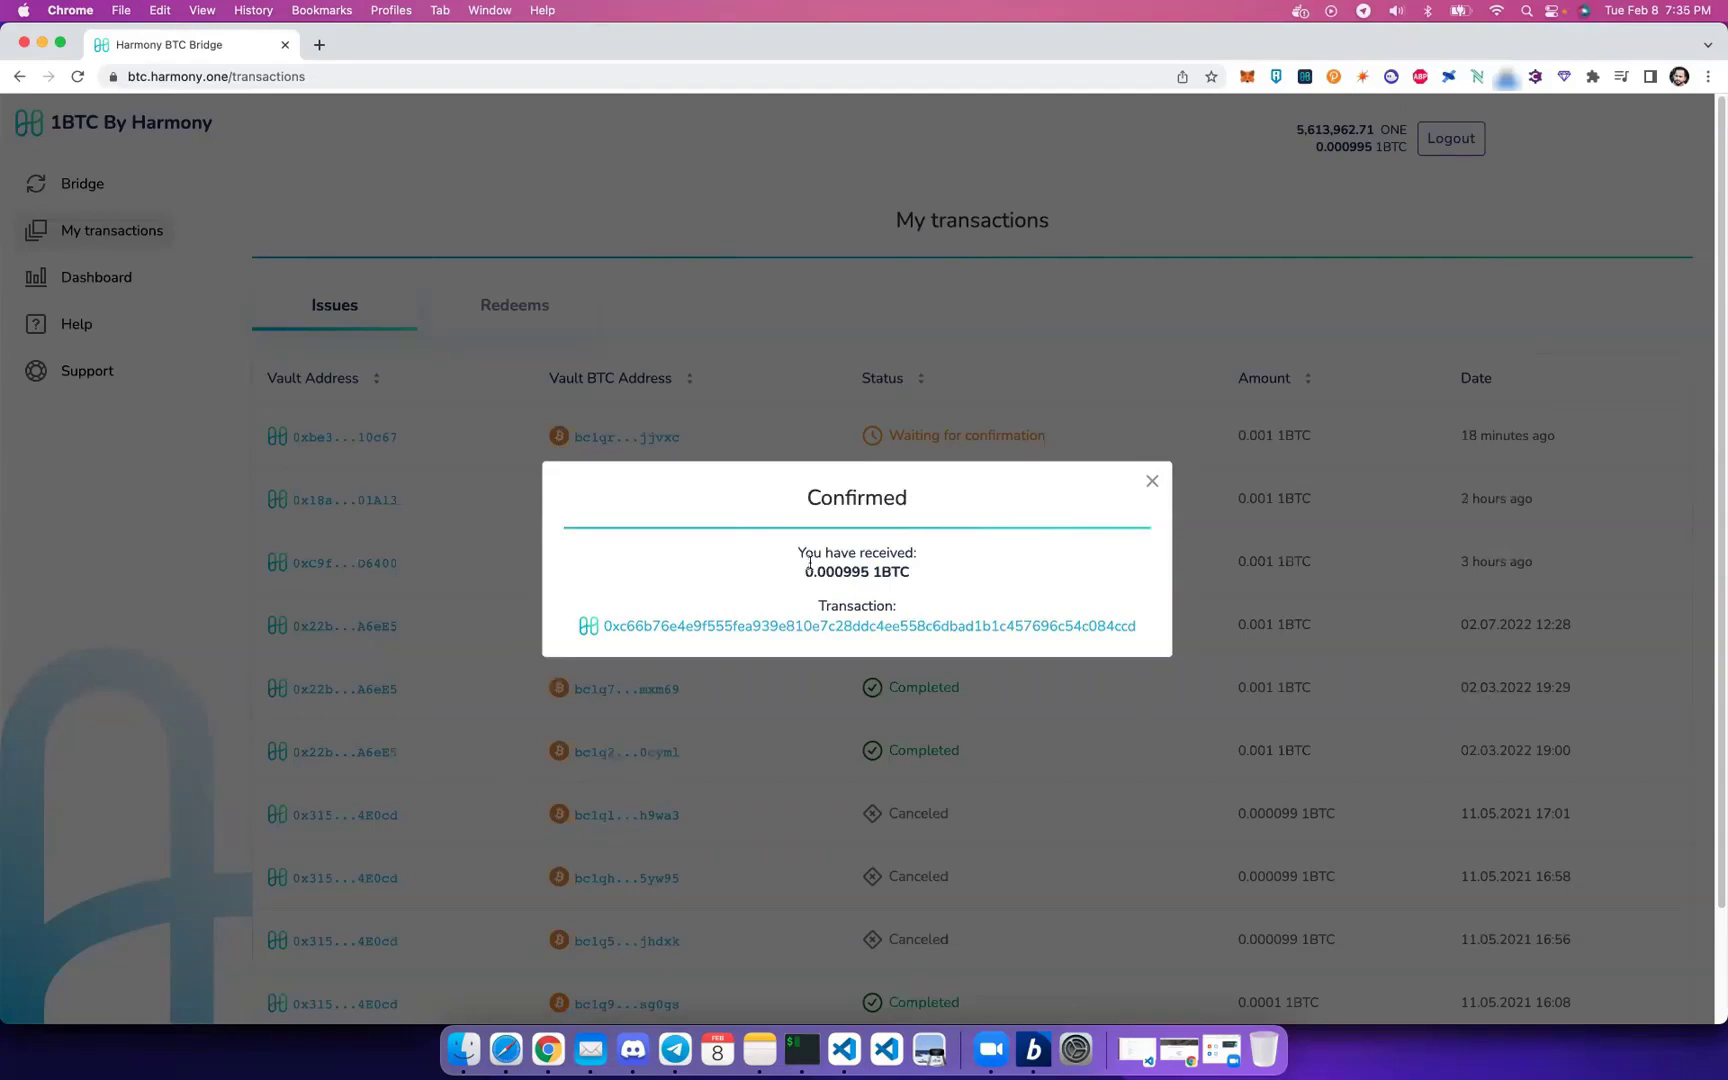
Verify the 1BTC token in MetaMask's Assets shows a 0.000995 balance, then close the popup
drag(806, 570, 914, 572)
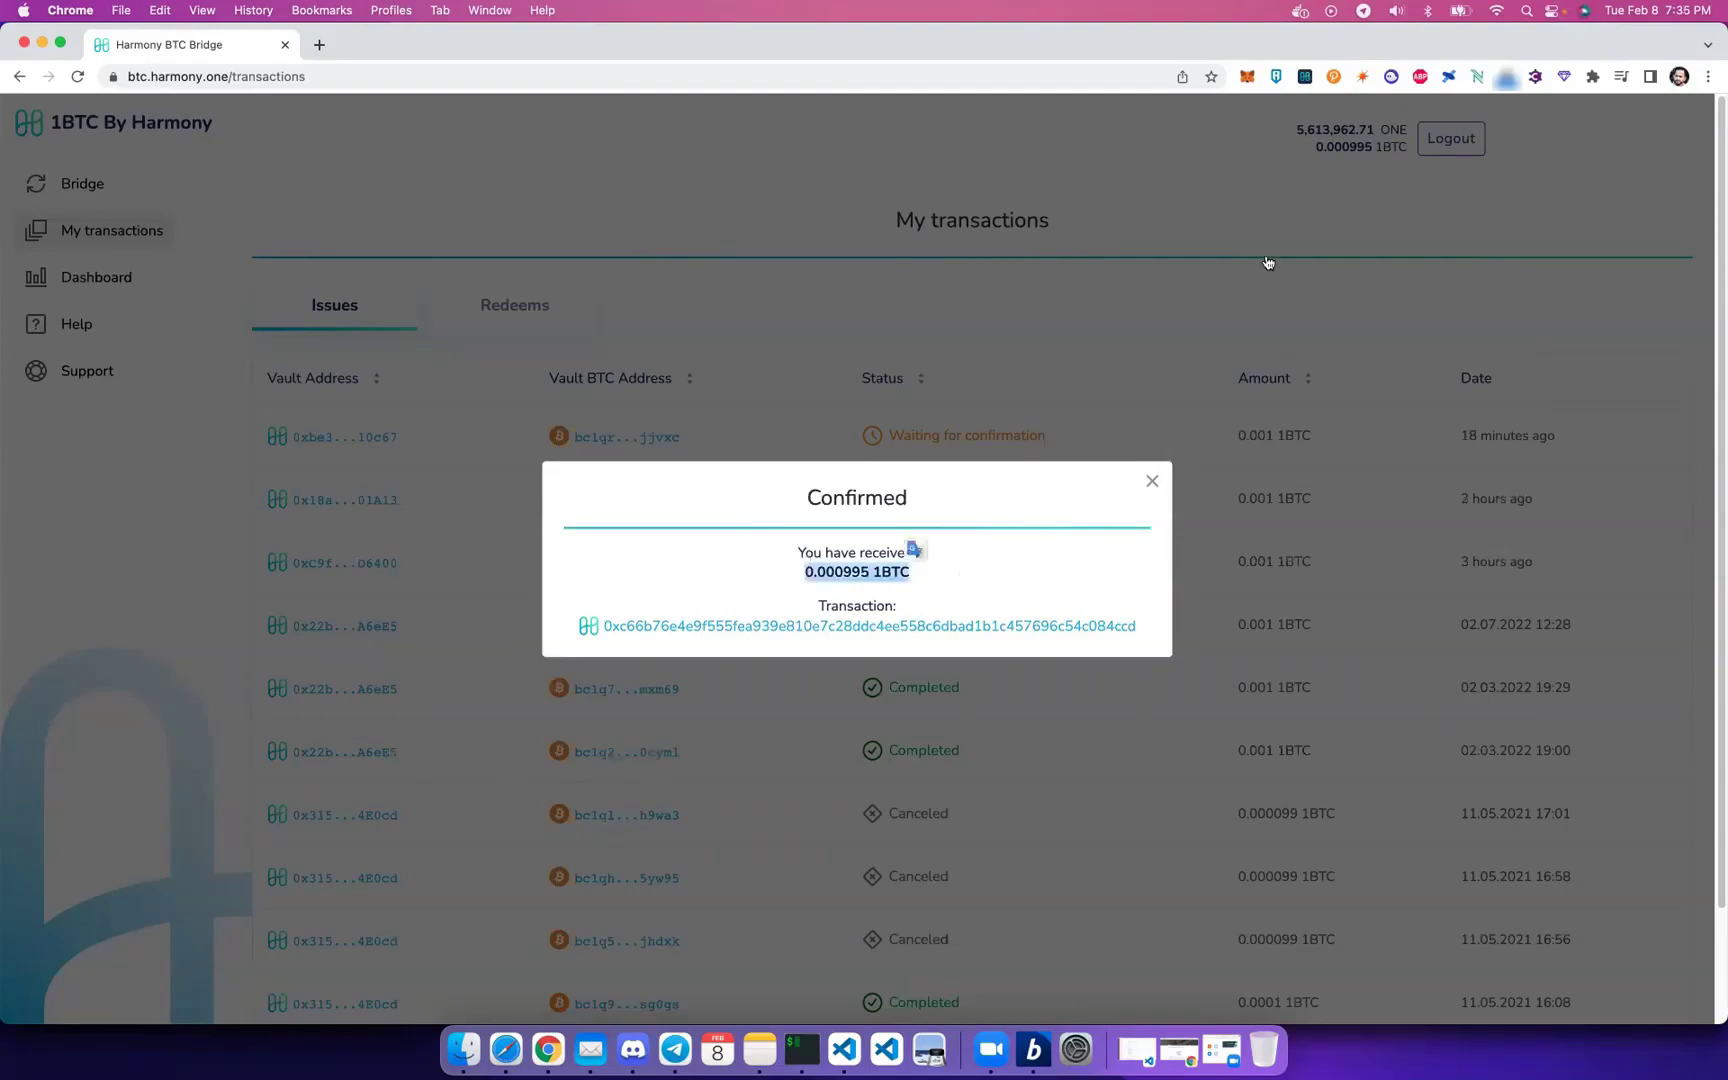
click(1249, 78)
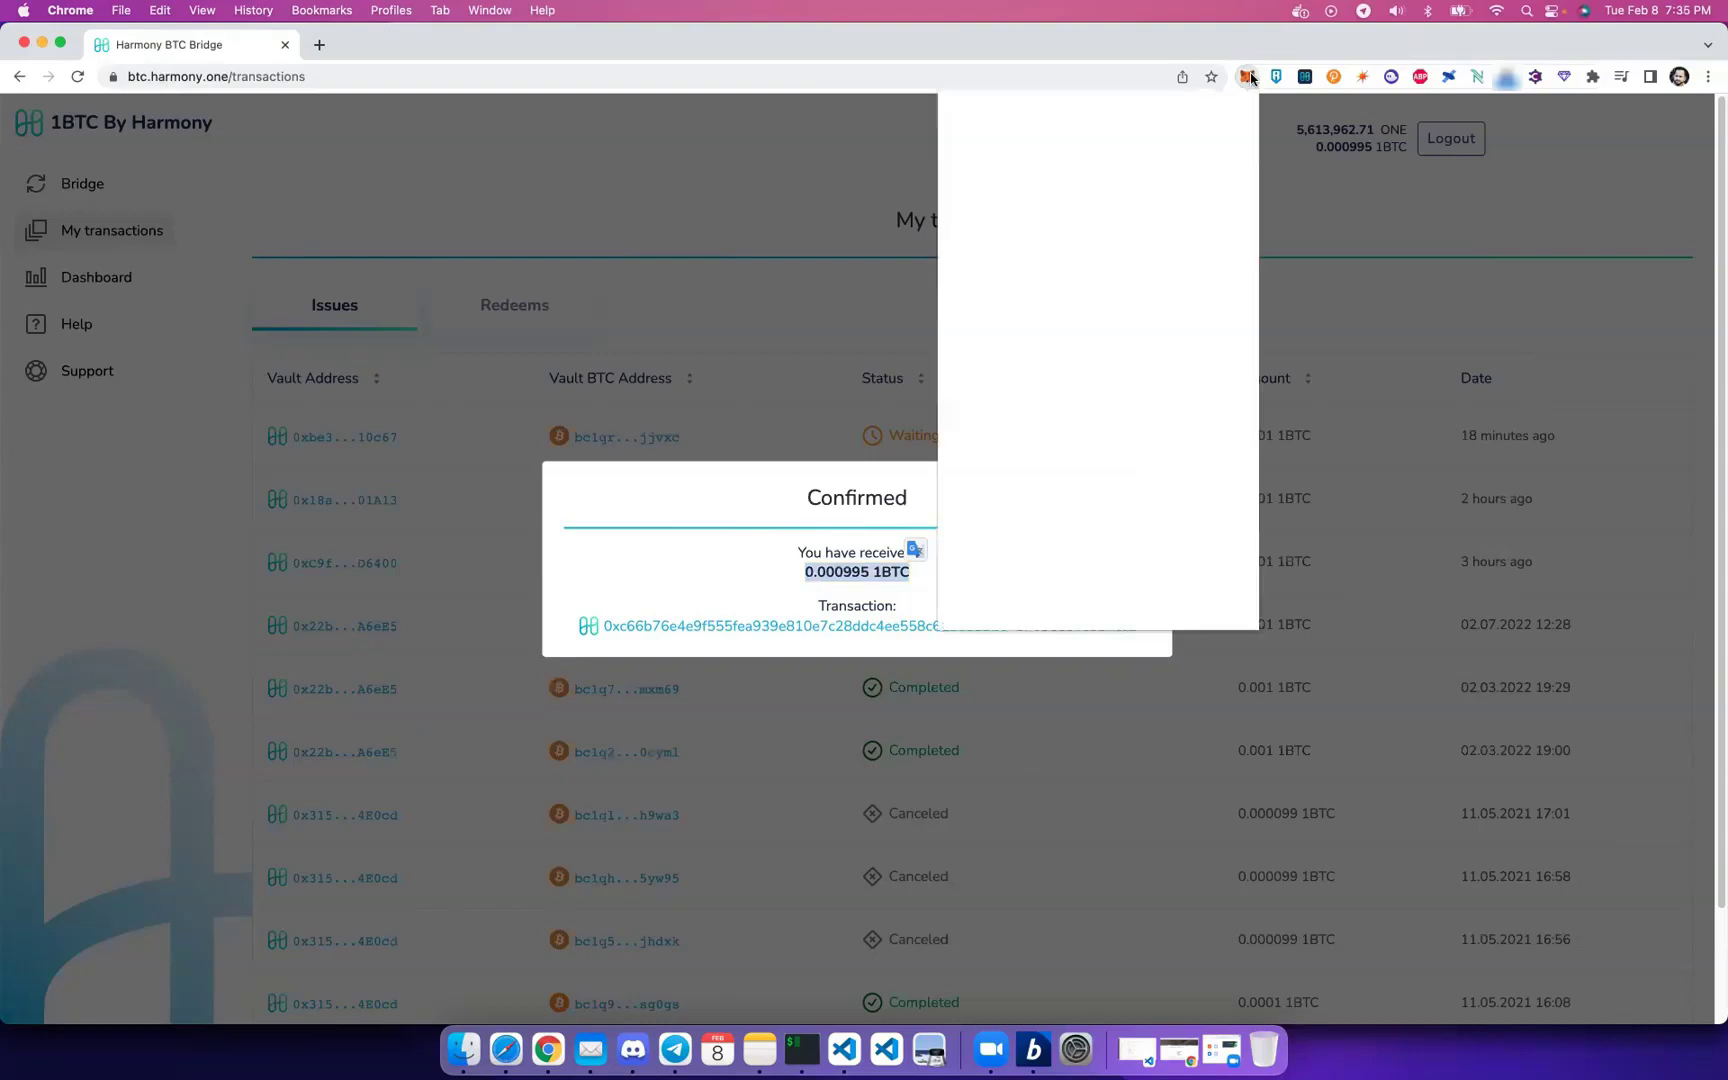
click(1020, 428)
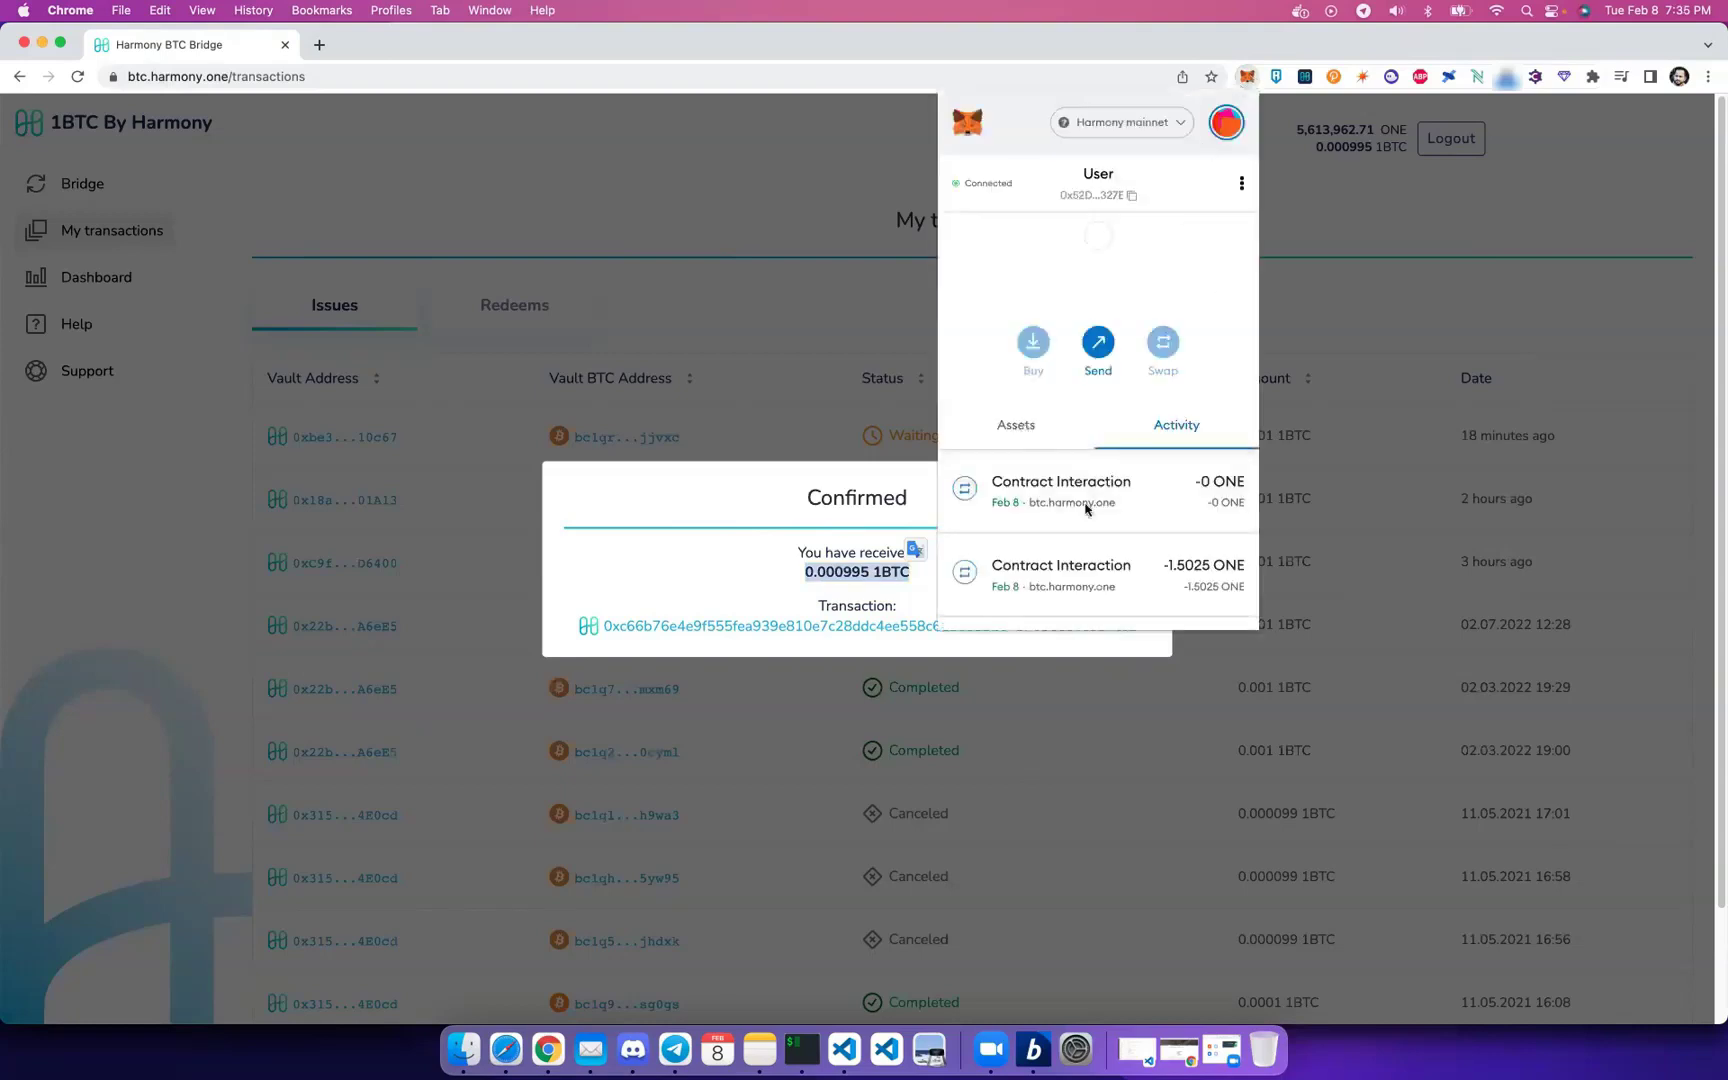
scroll(1095, 495, down, 5)
scroll(1131, 551, down, 10)
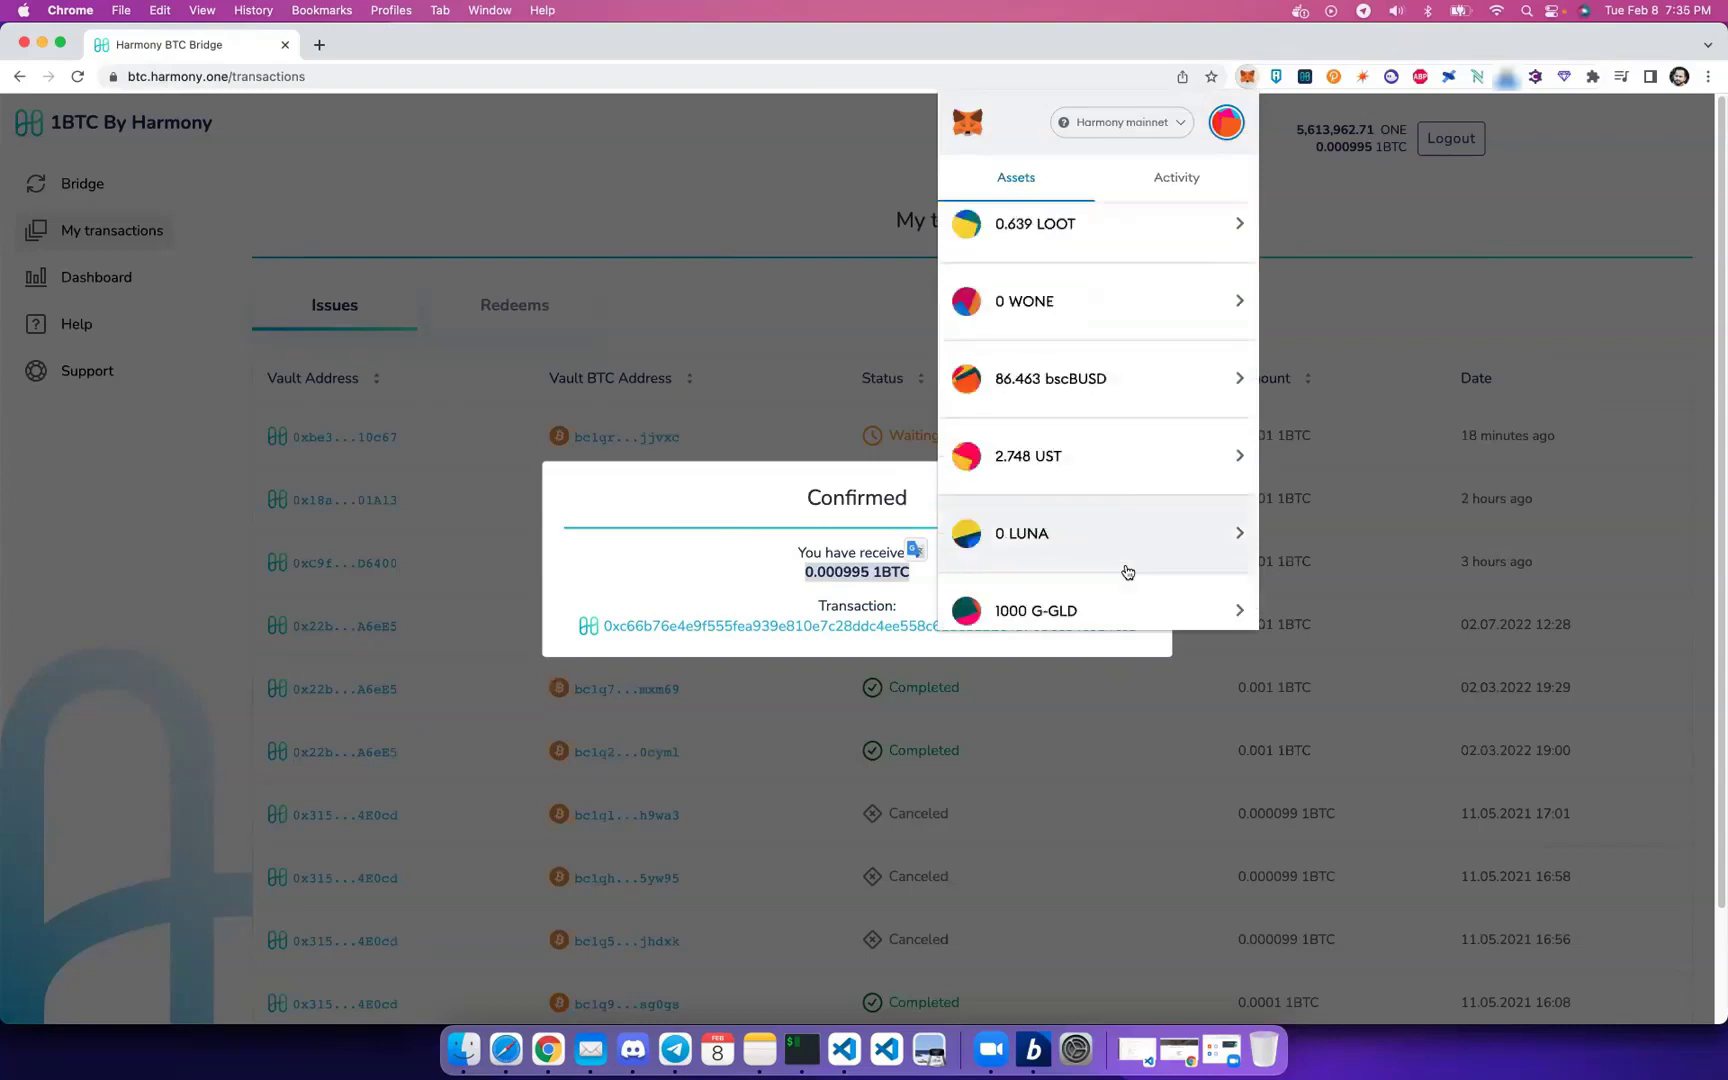
scroll(1085, 380, up, 1)
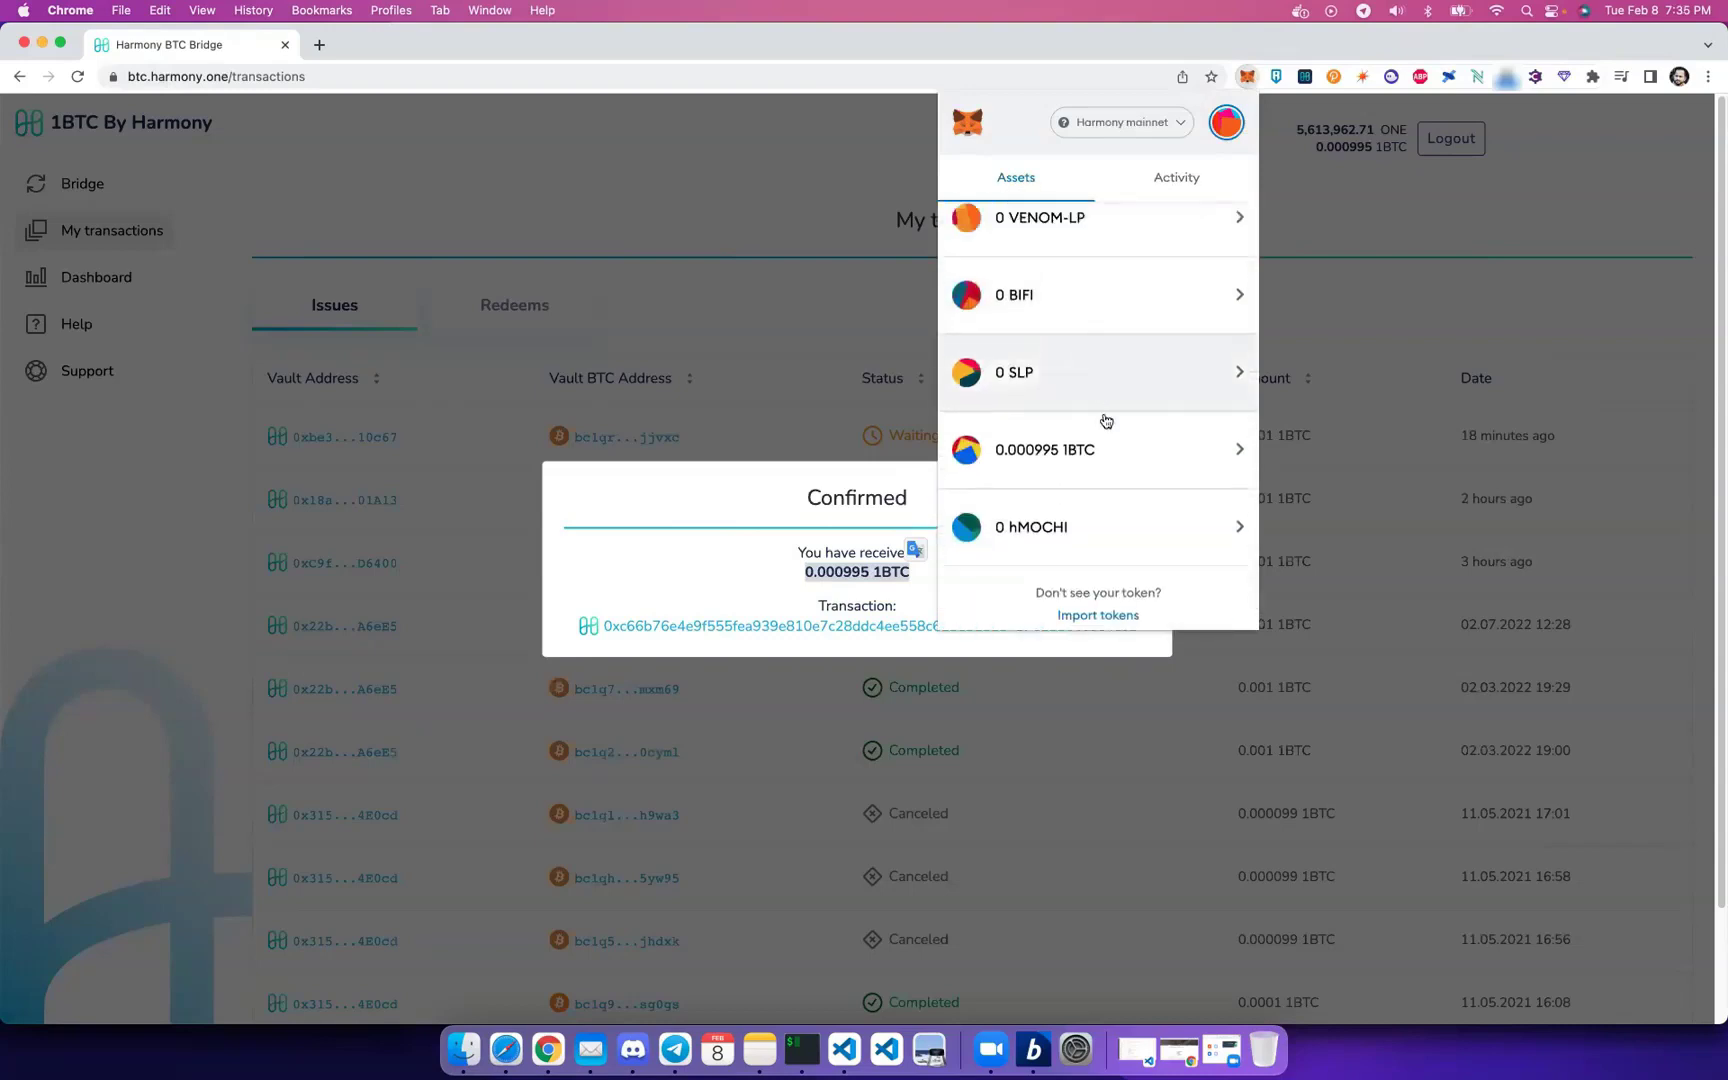
click(1080, 457)
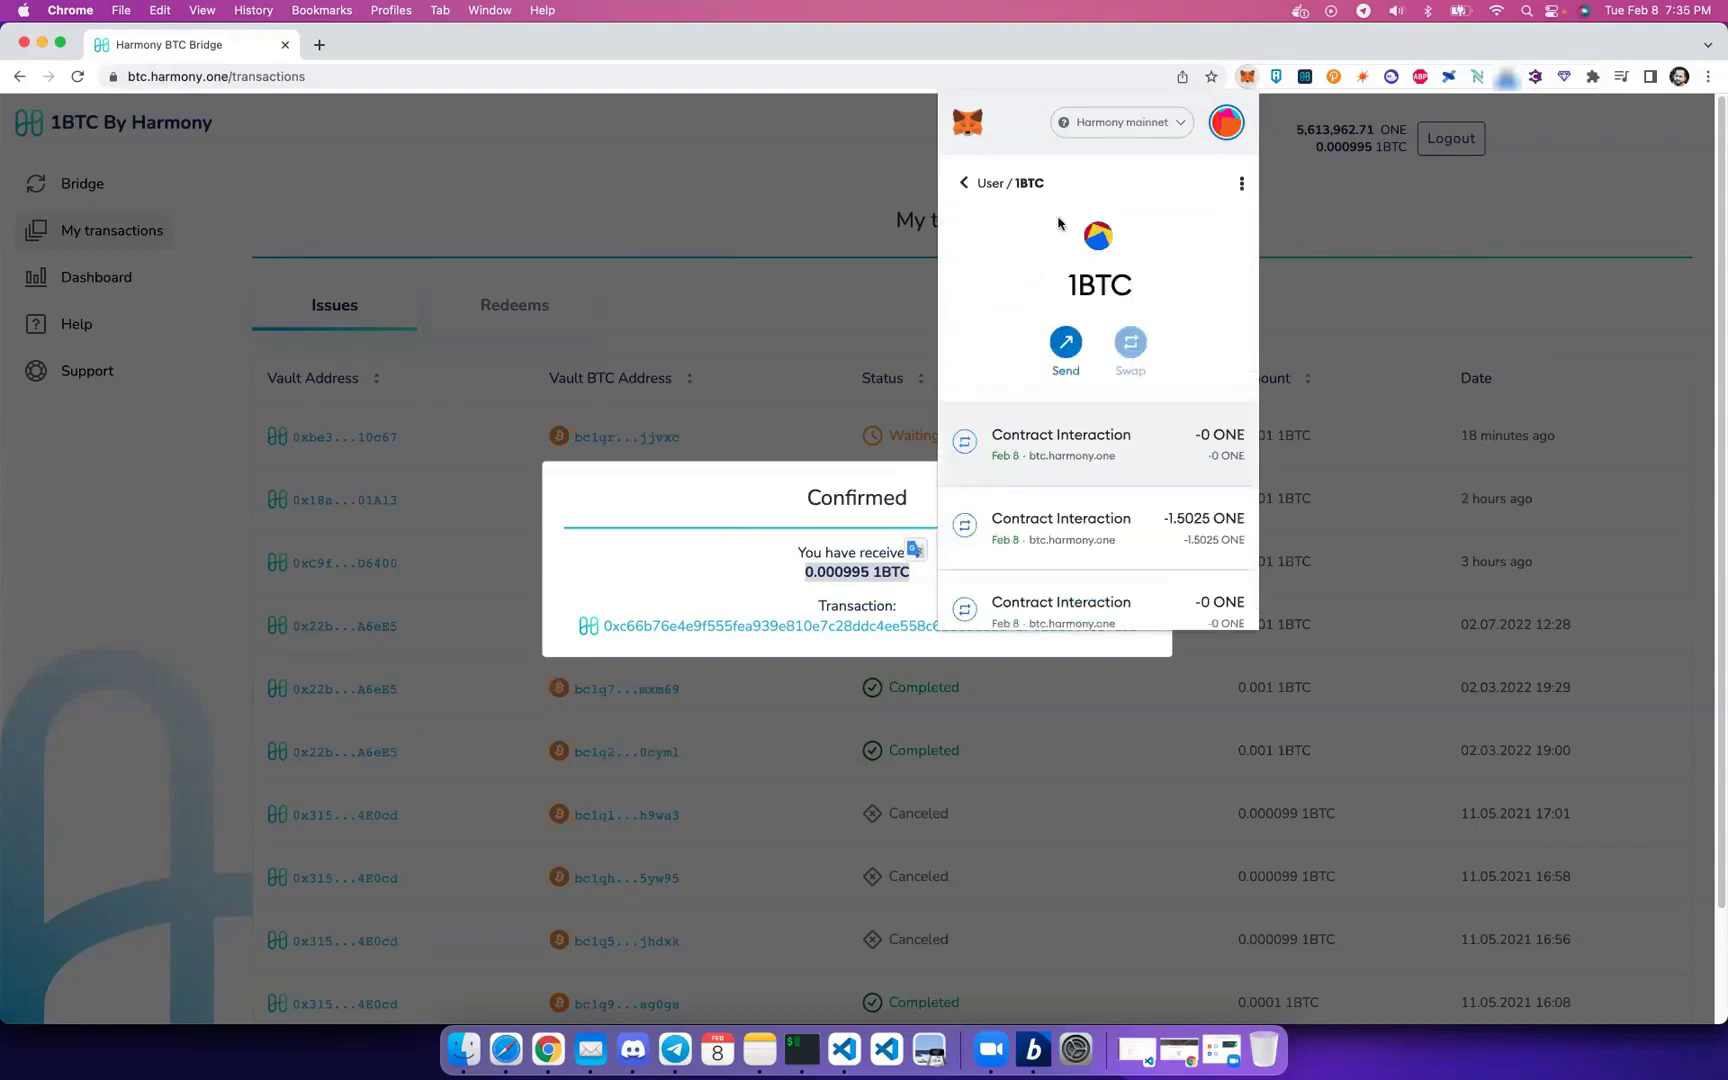
drag(1003, 286, 1141, 287)
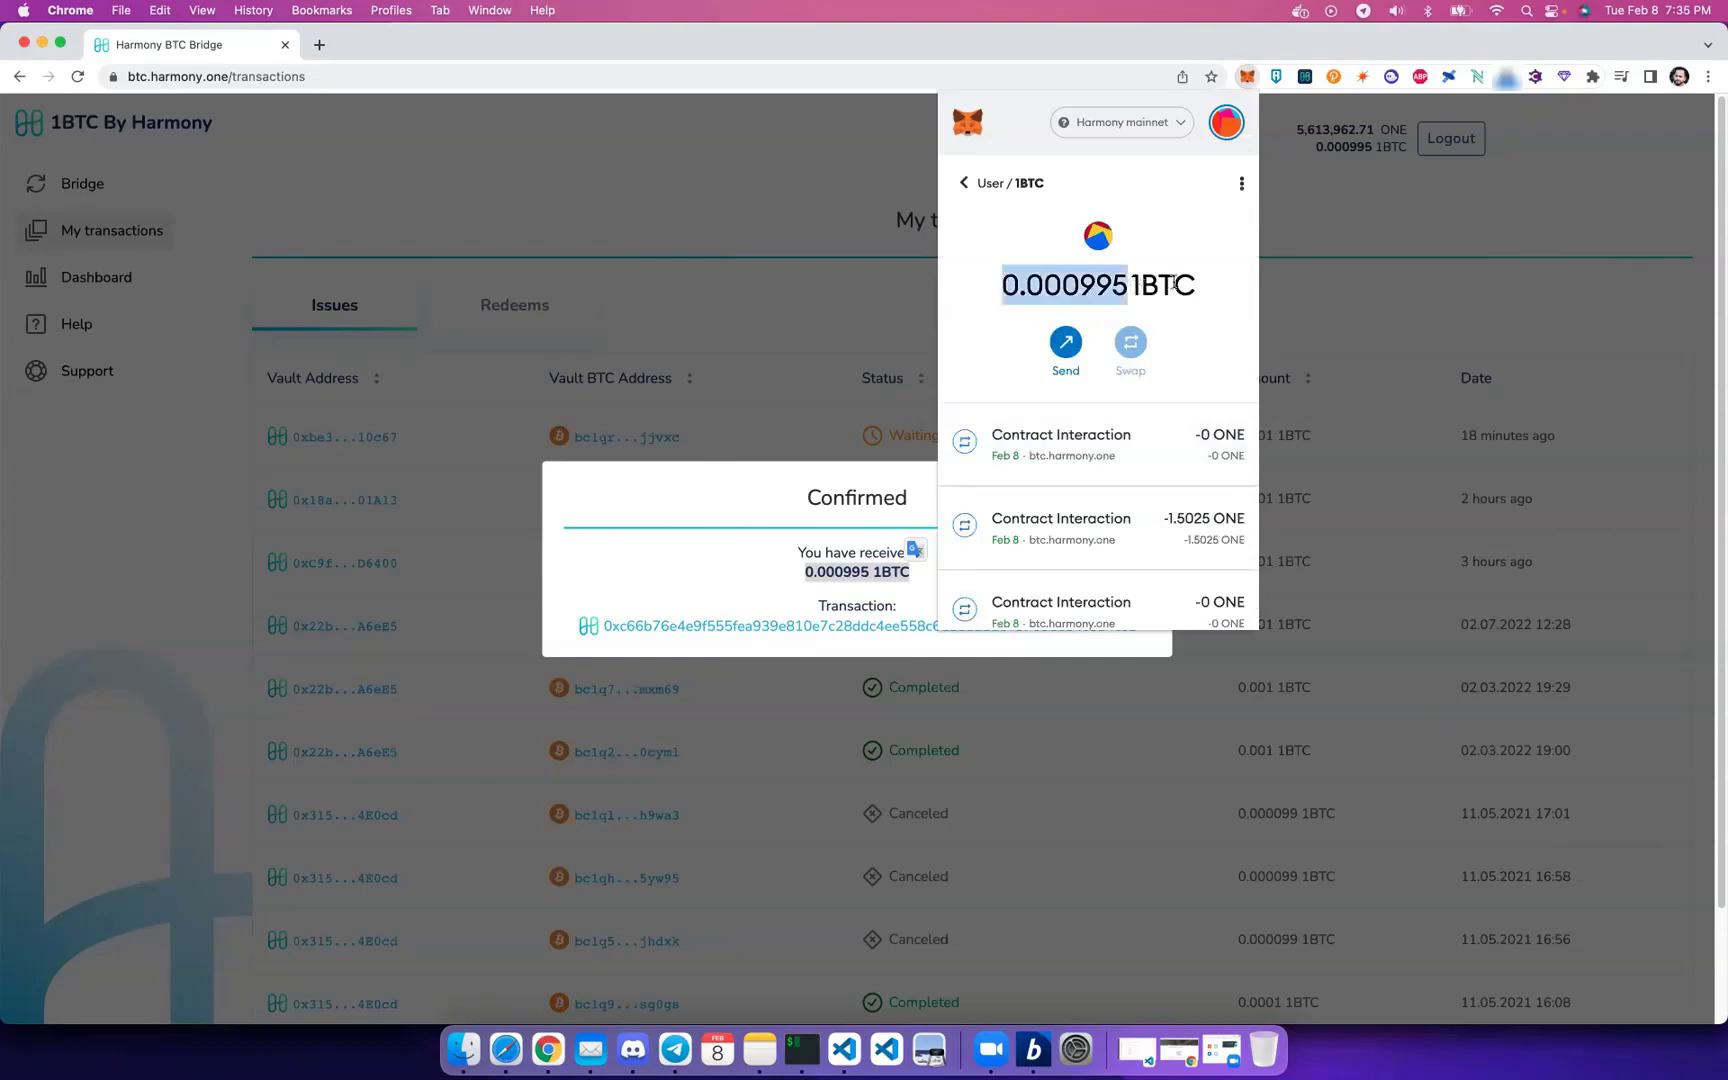
click(778, 533)
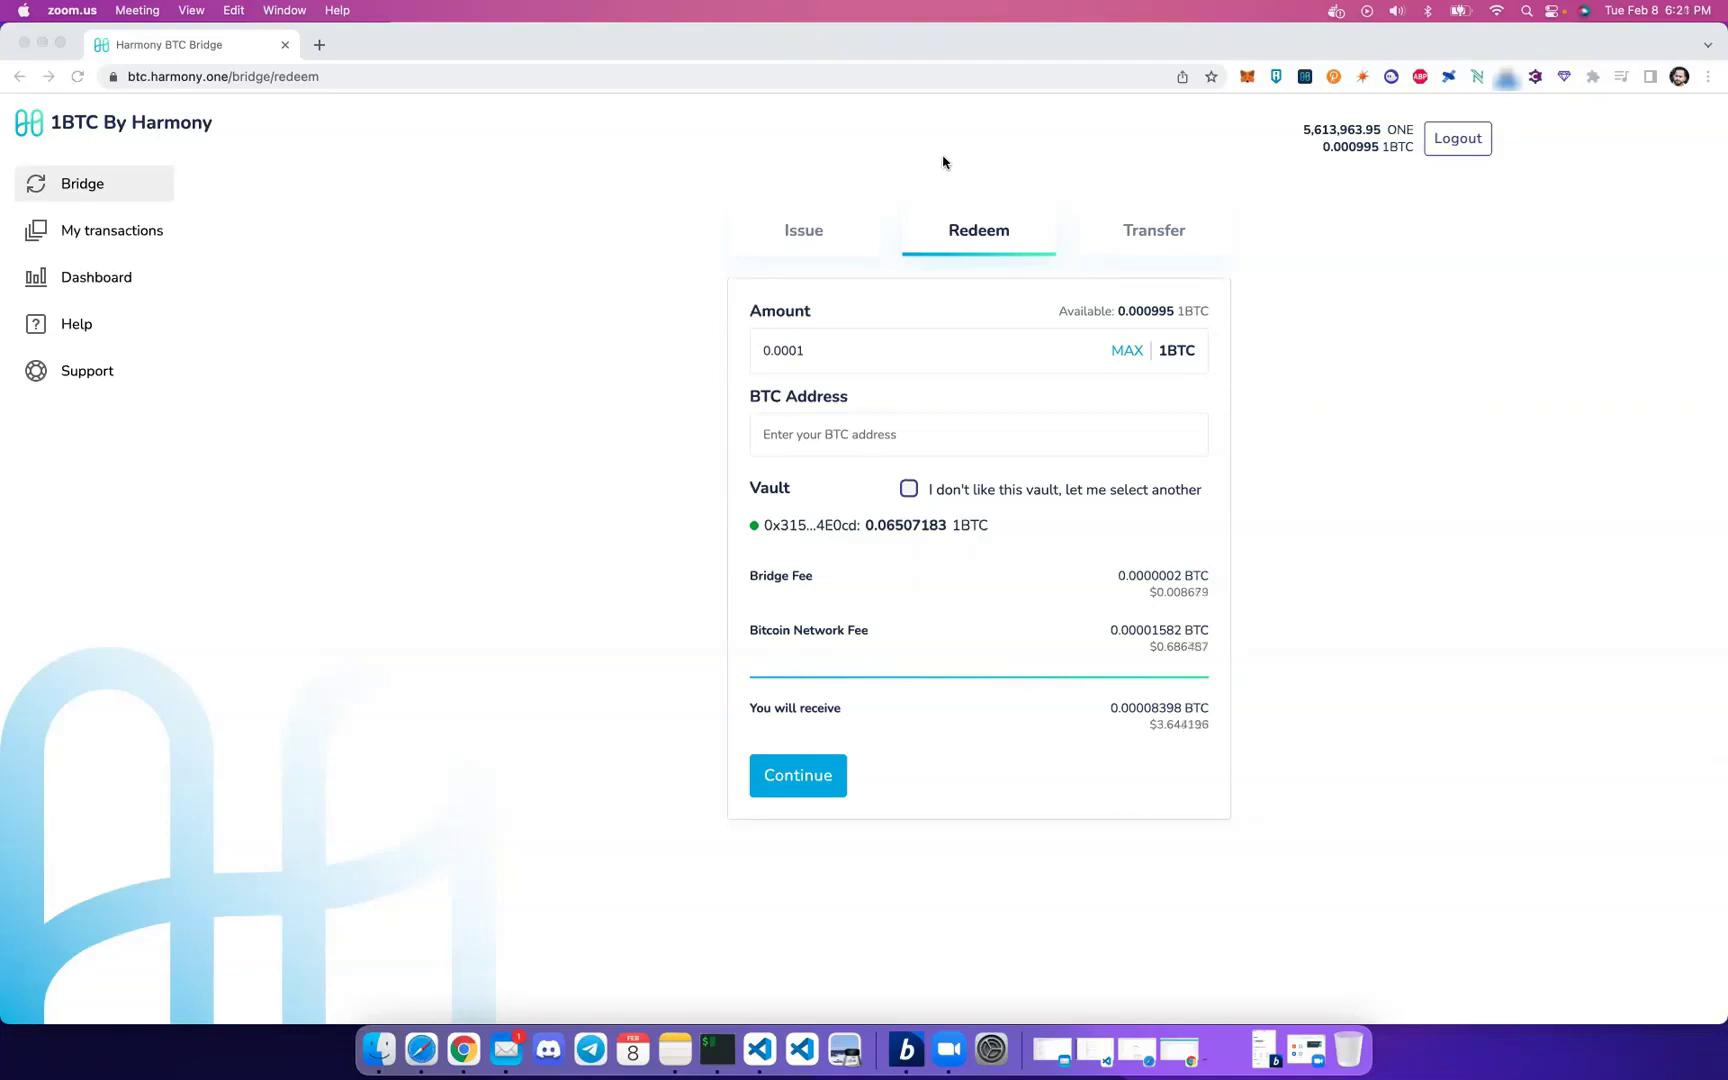
Fill the Redeem amount with MAX, 0.000995 1BTC, quoting 0.00097719 BTC to receive
click(968, 244)
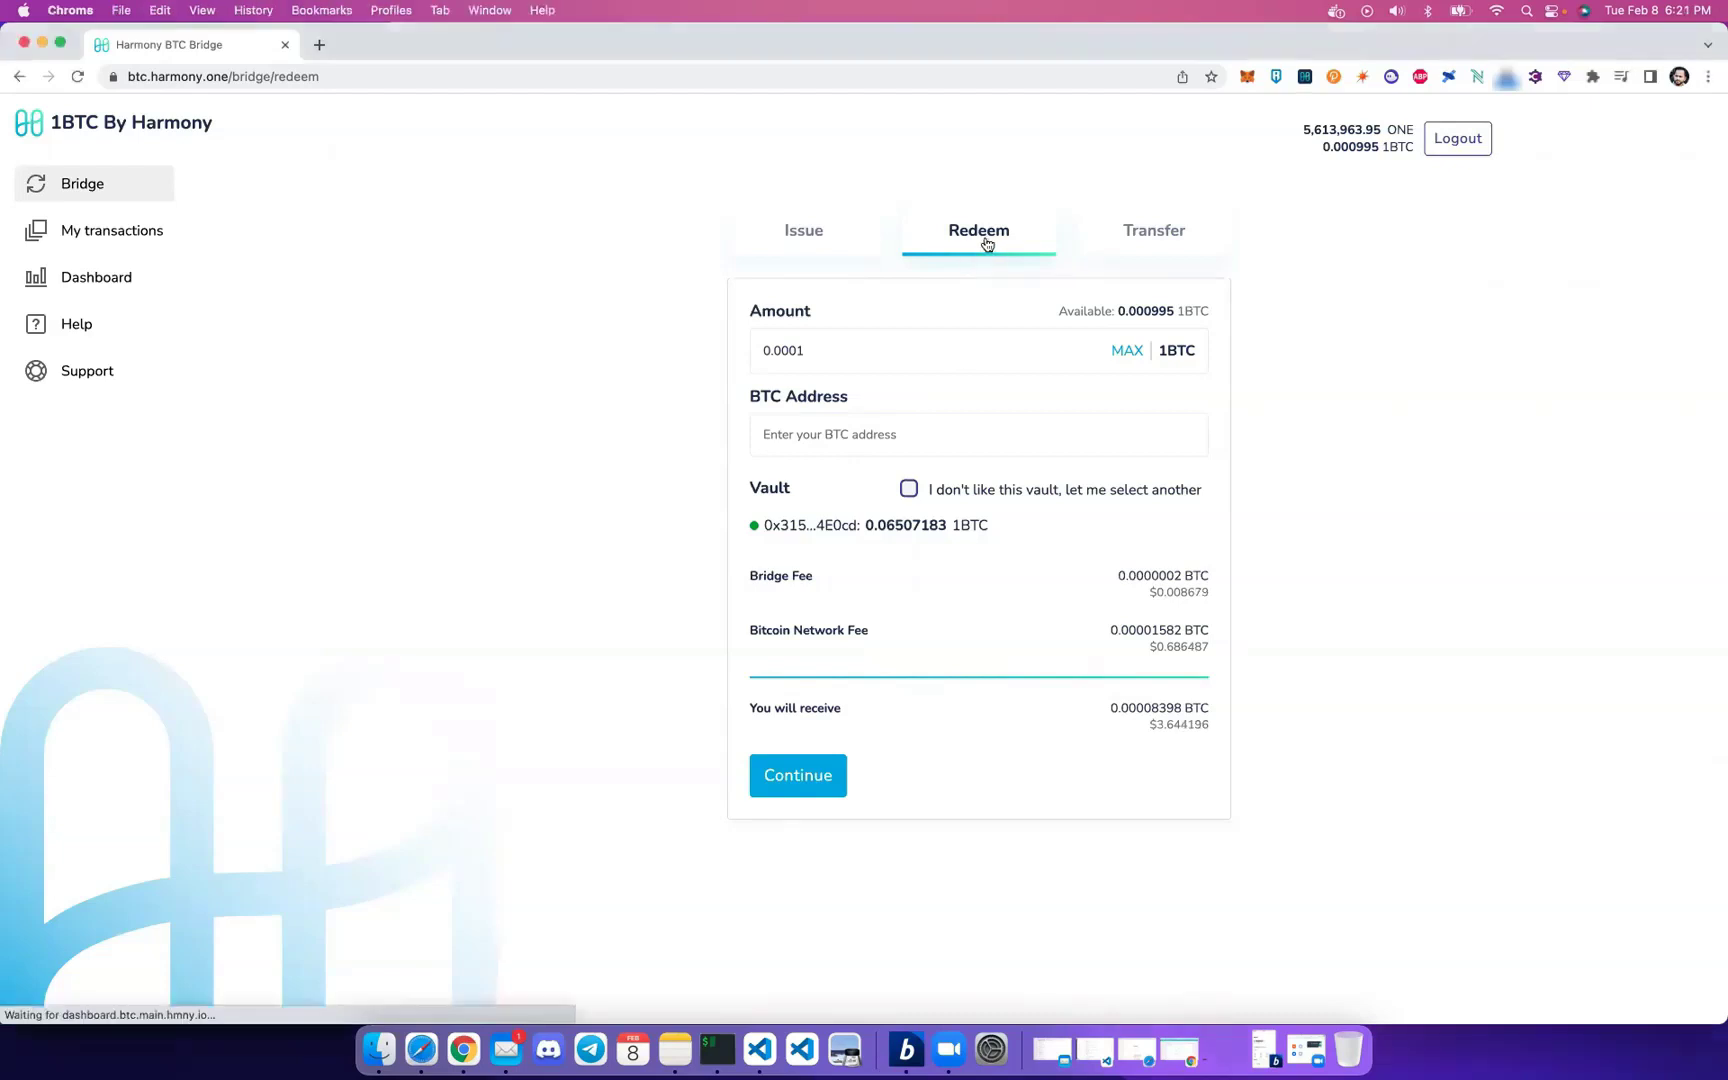
click(874, 350)
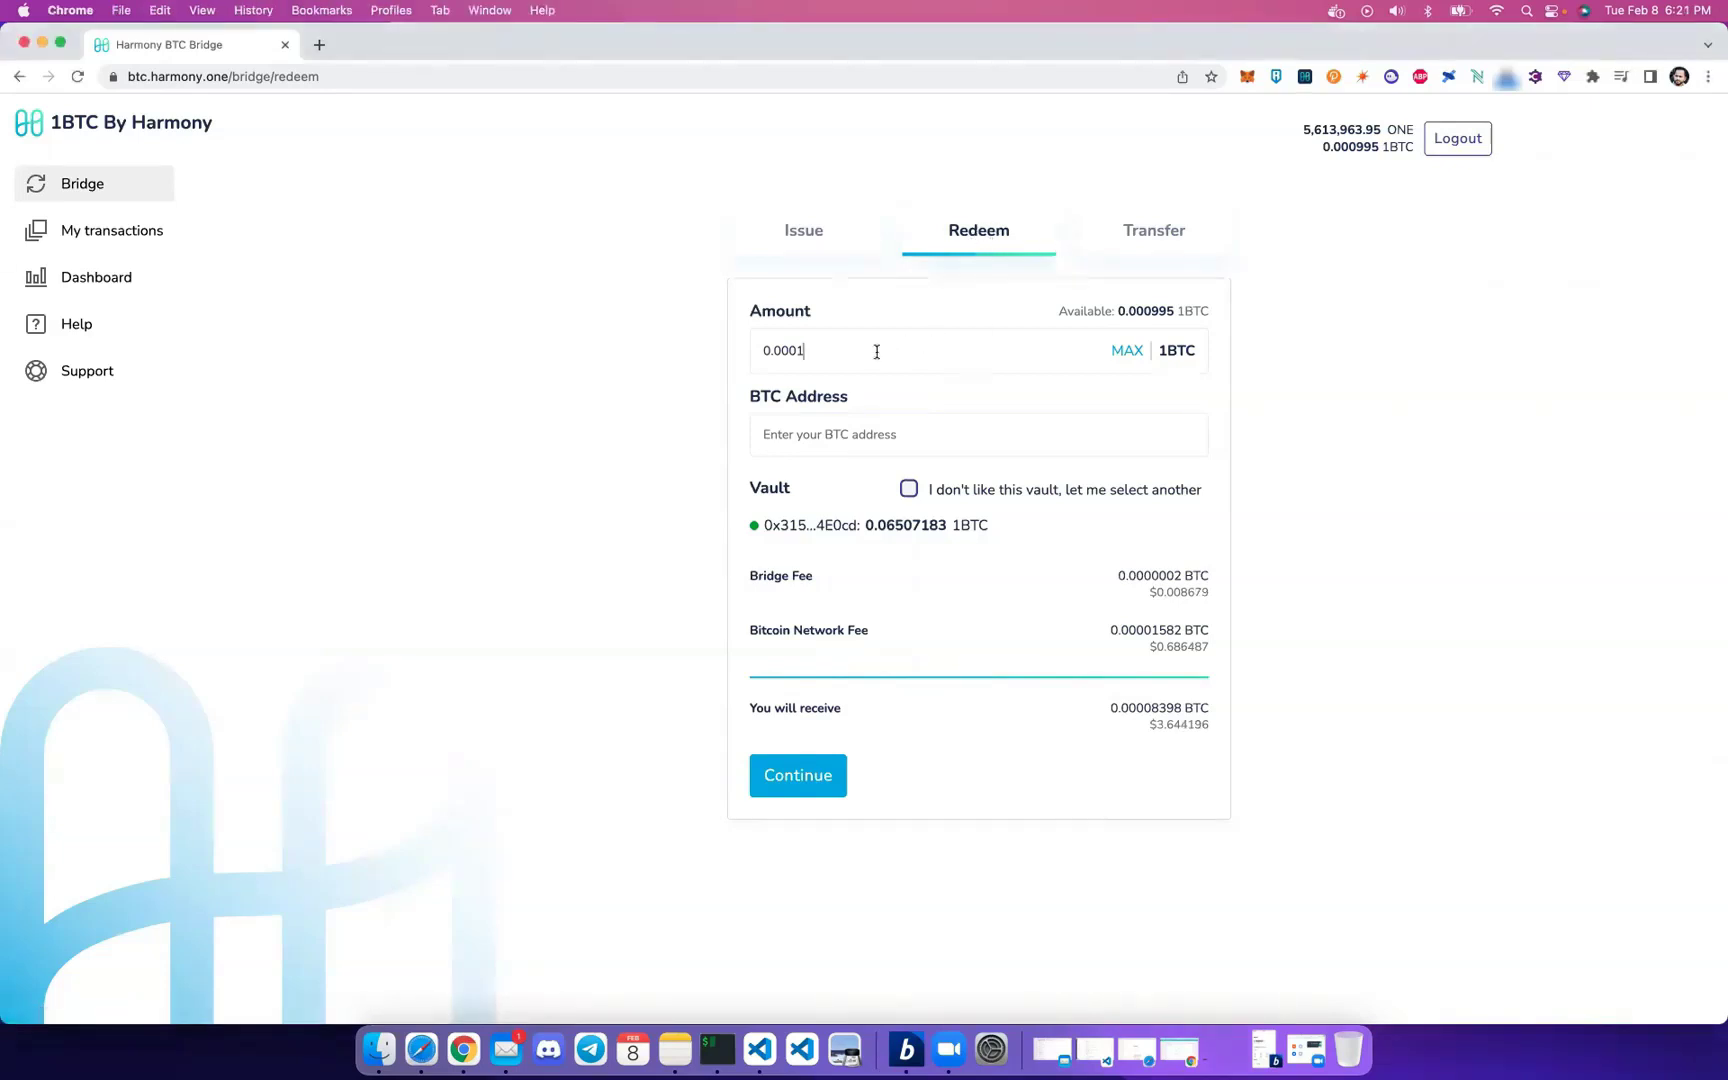
click(1130, 354)
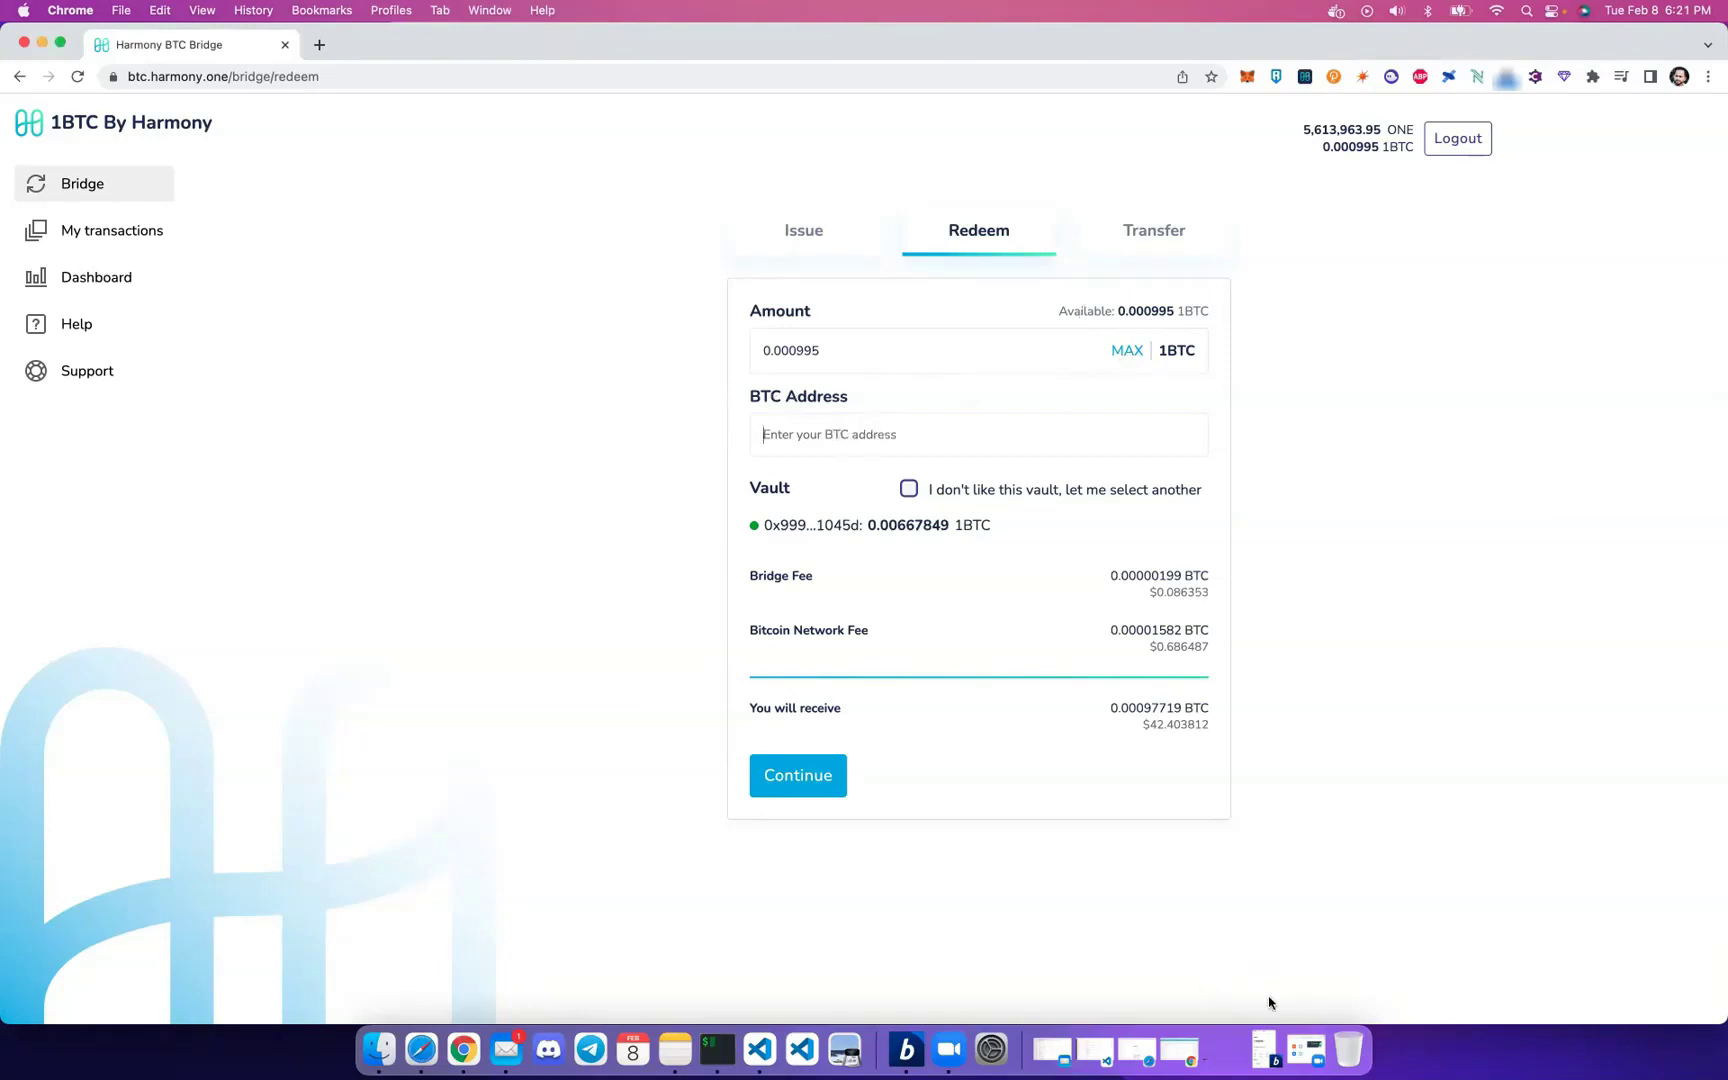
Copy the BitPay wallet's Bitcoin receiving address and paste it into the redeem form's BTC Address
click(906, 1048)
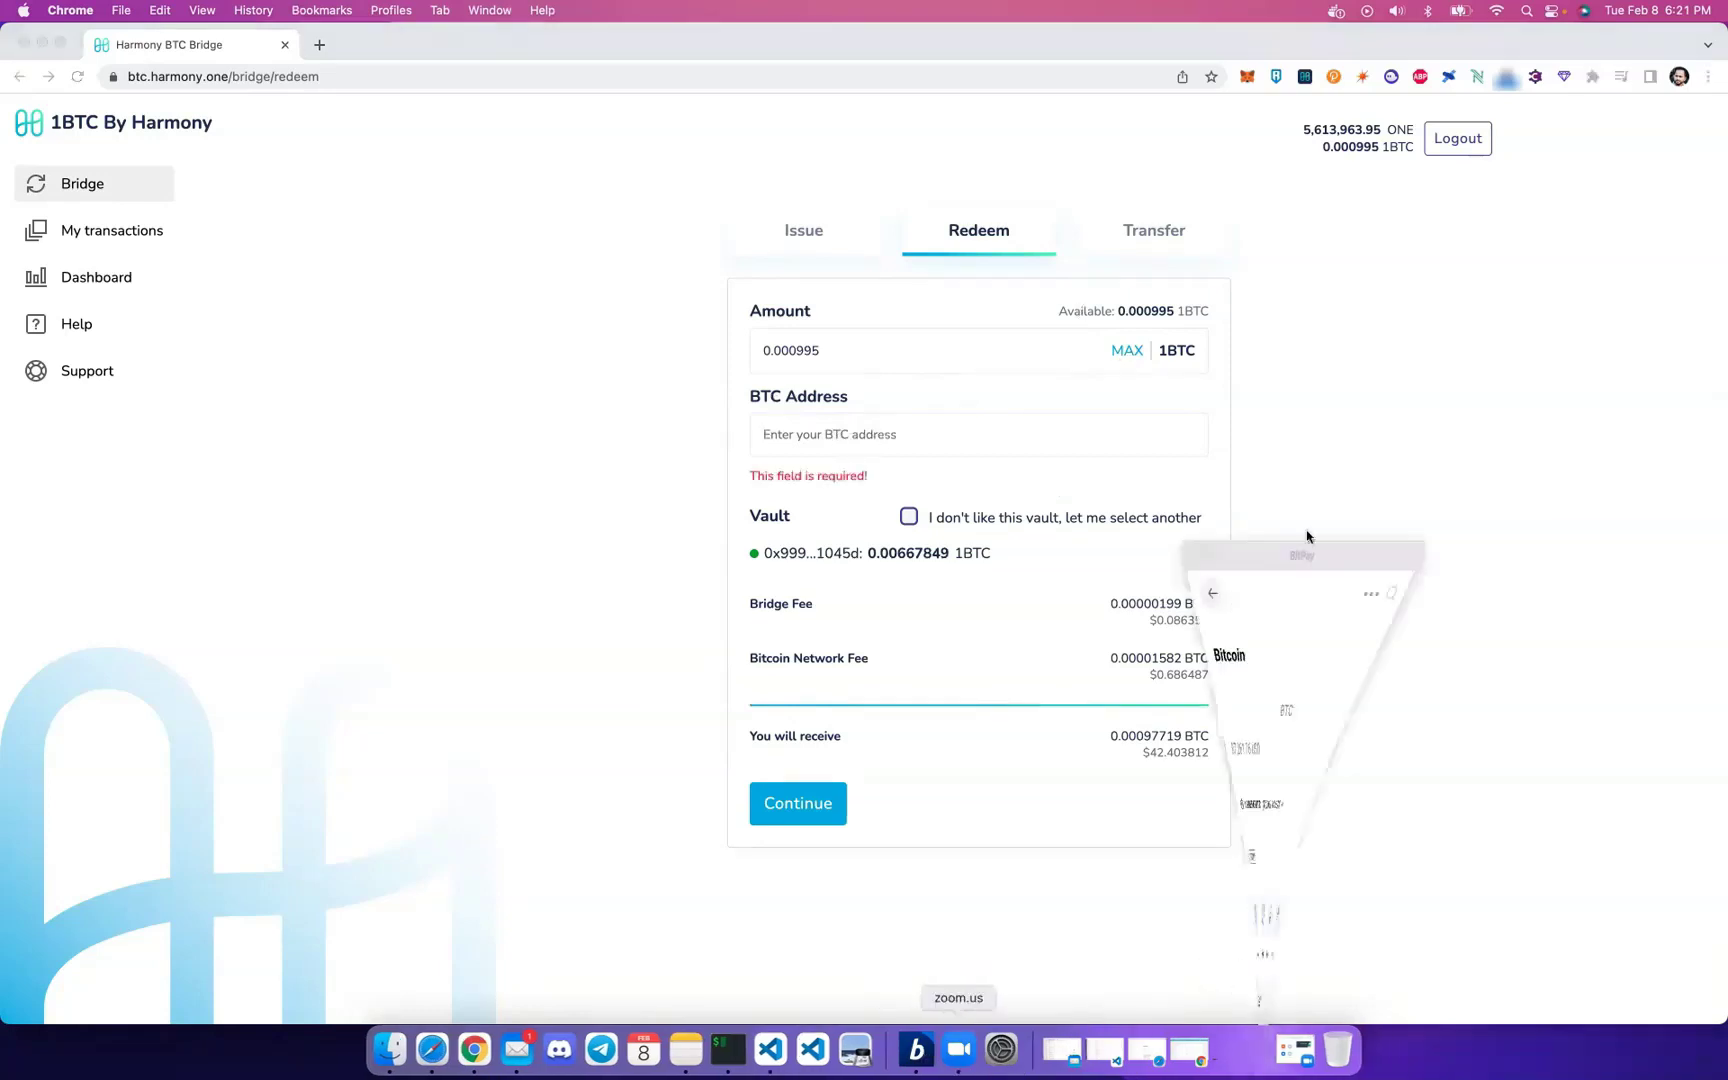
click(1369, 612)
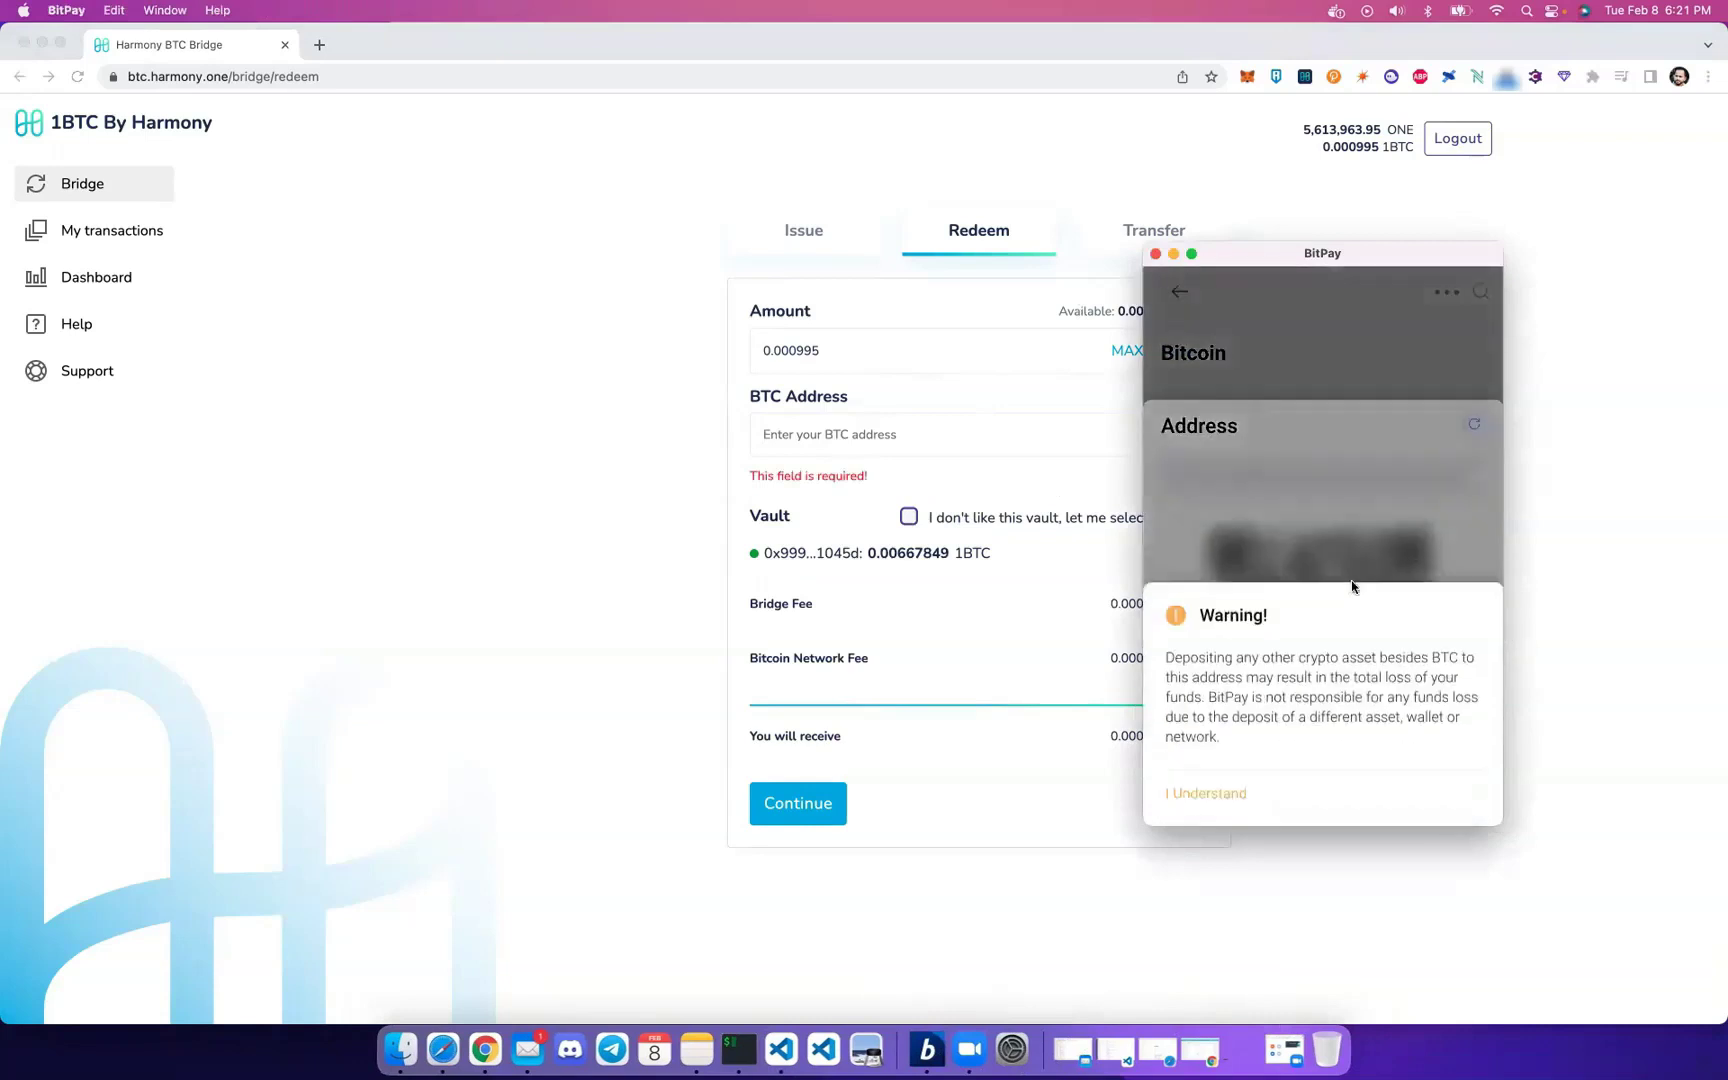
click(1206, 794)
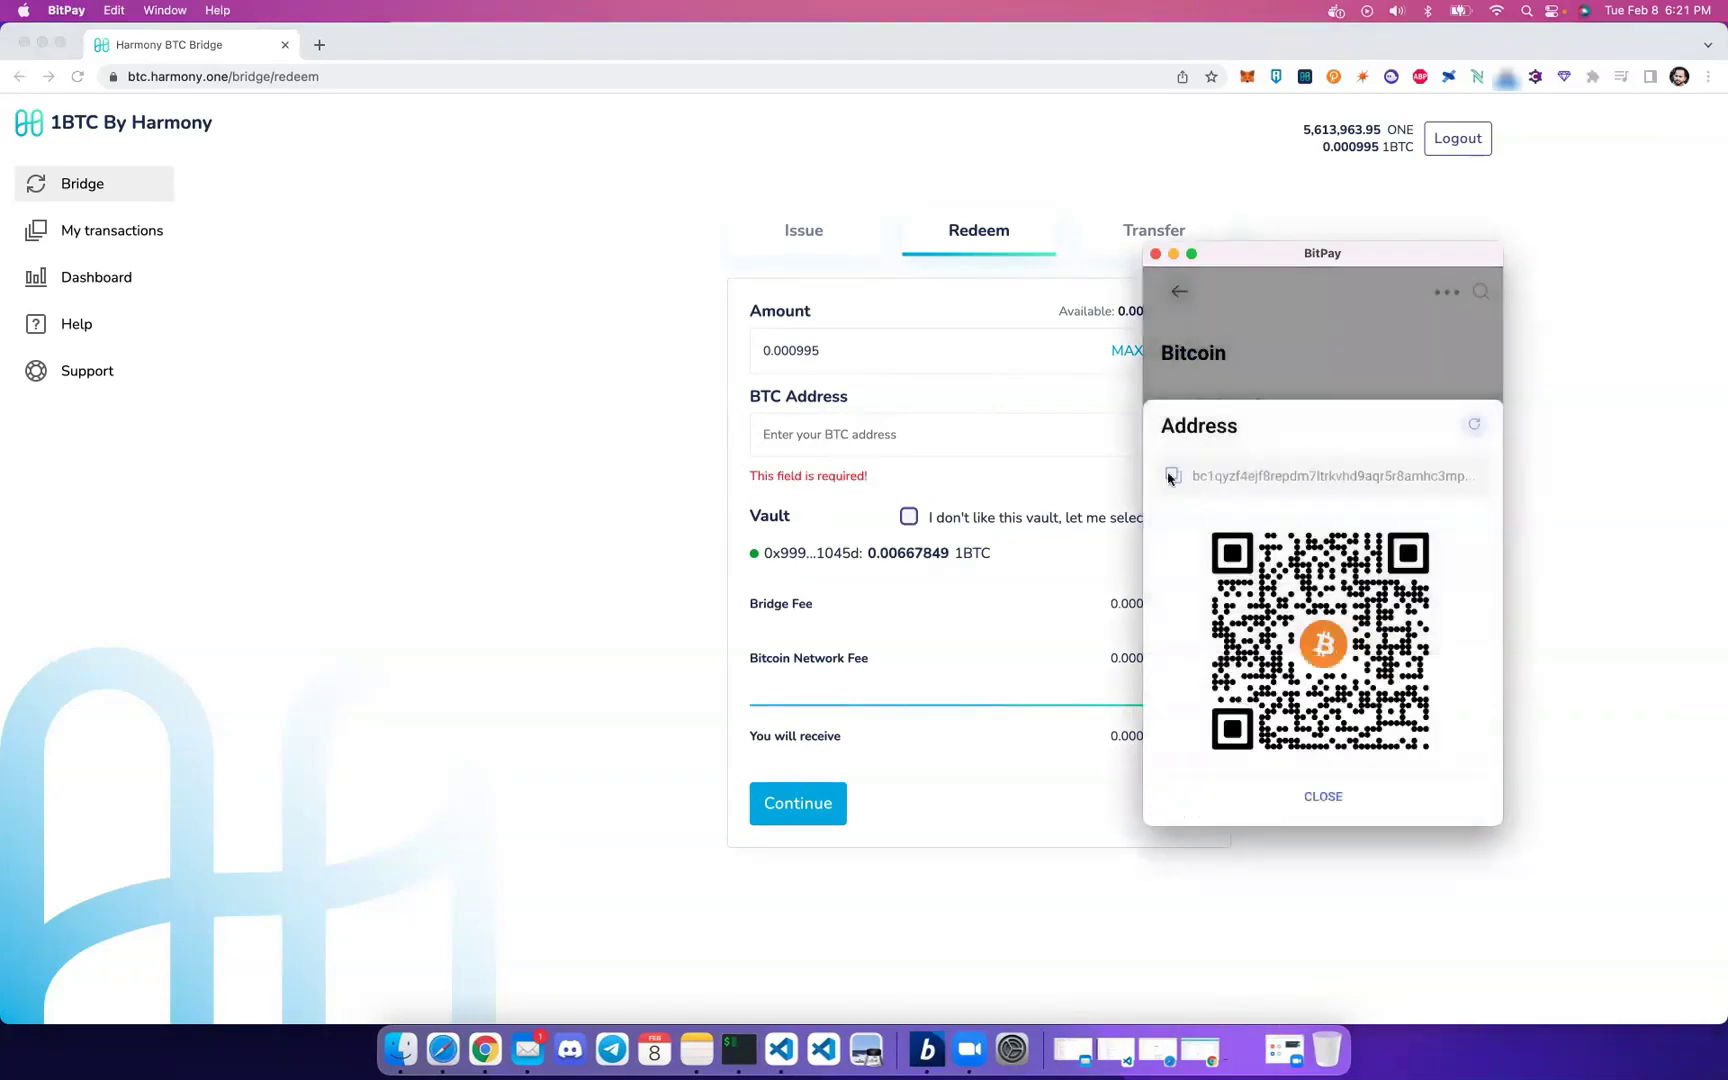
click(1169, 476)
click(1173, 253)
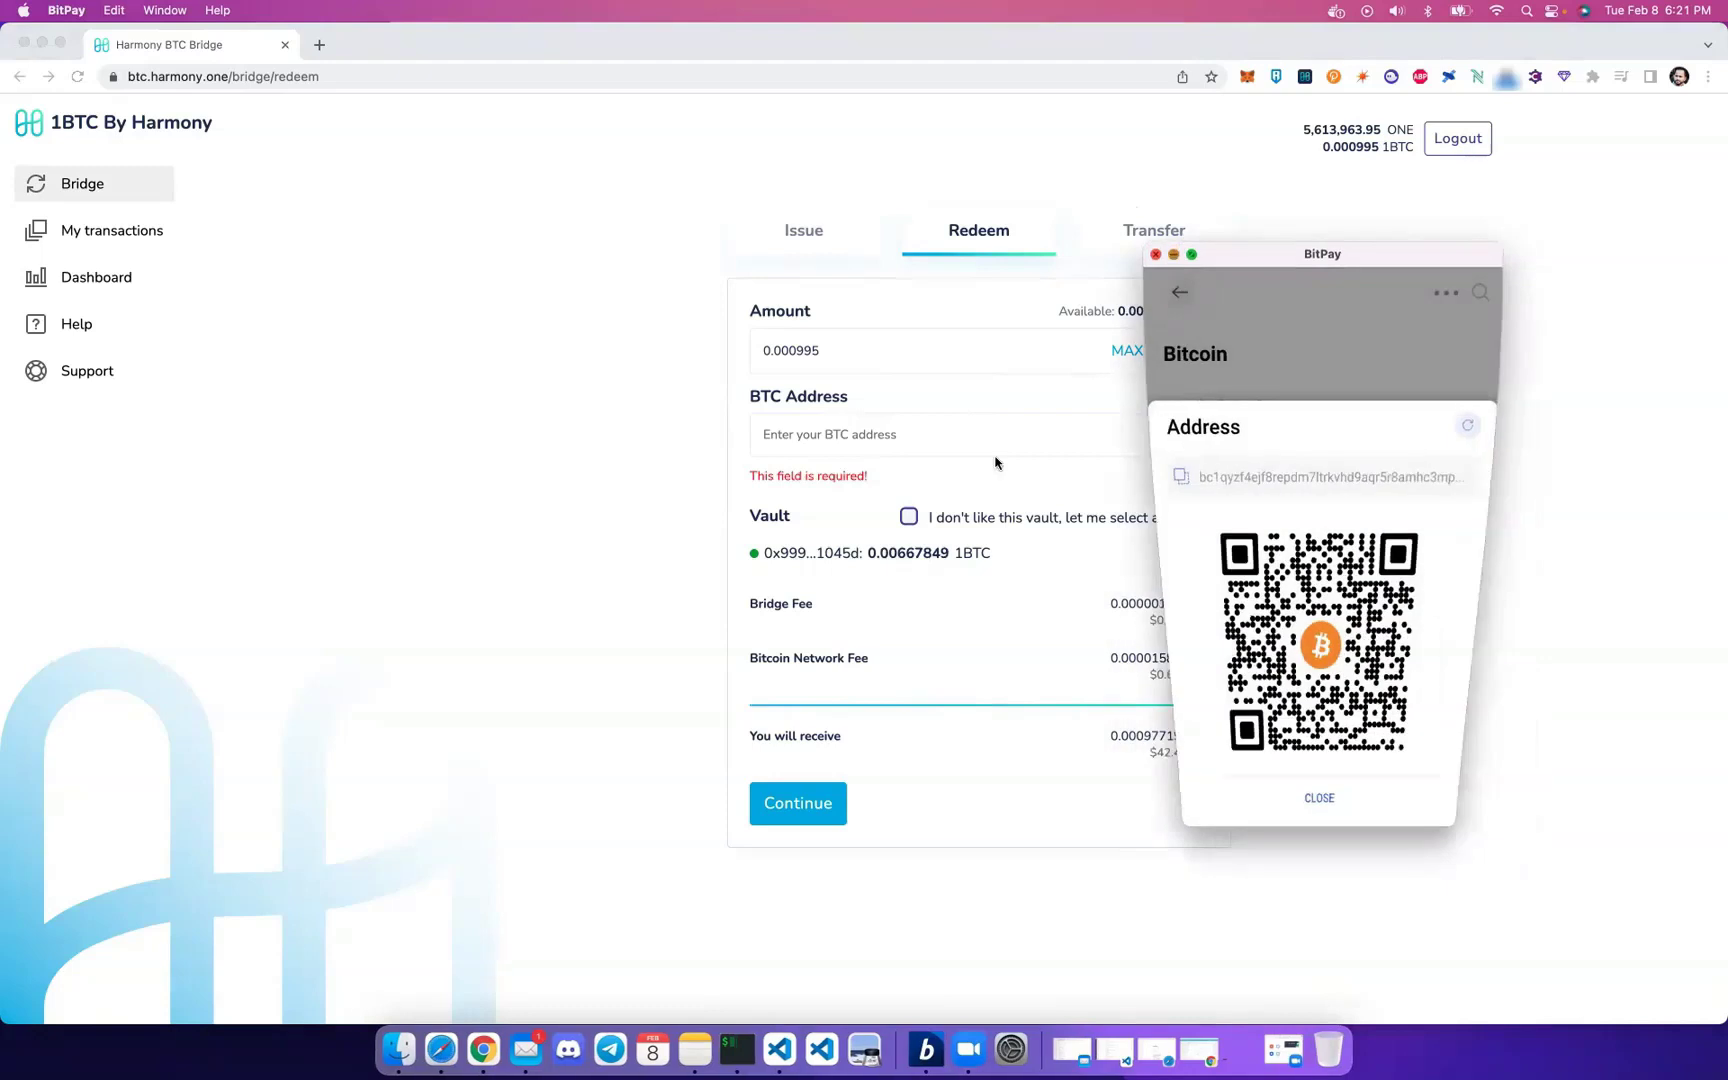
click(854, 433)
key(super+v)
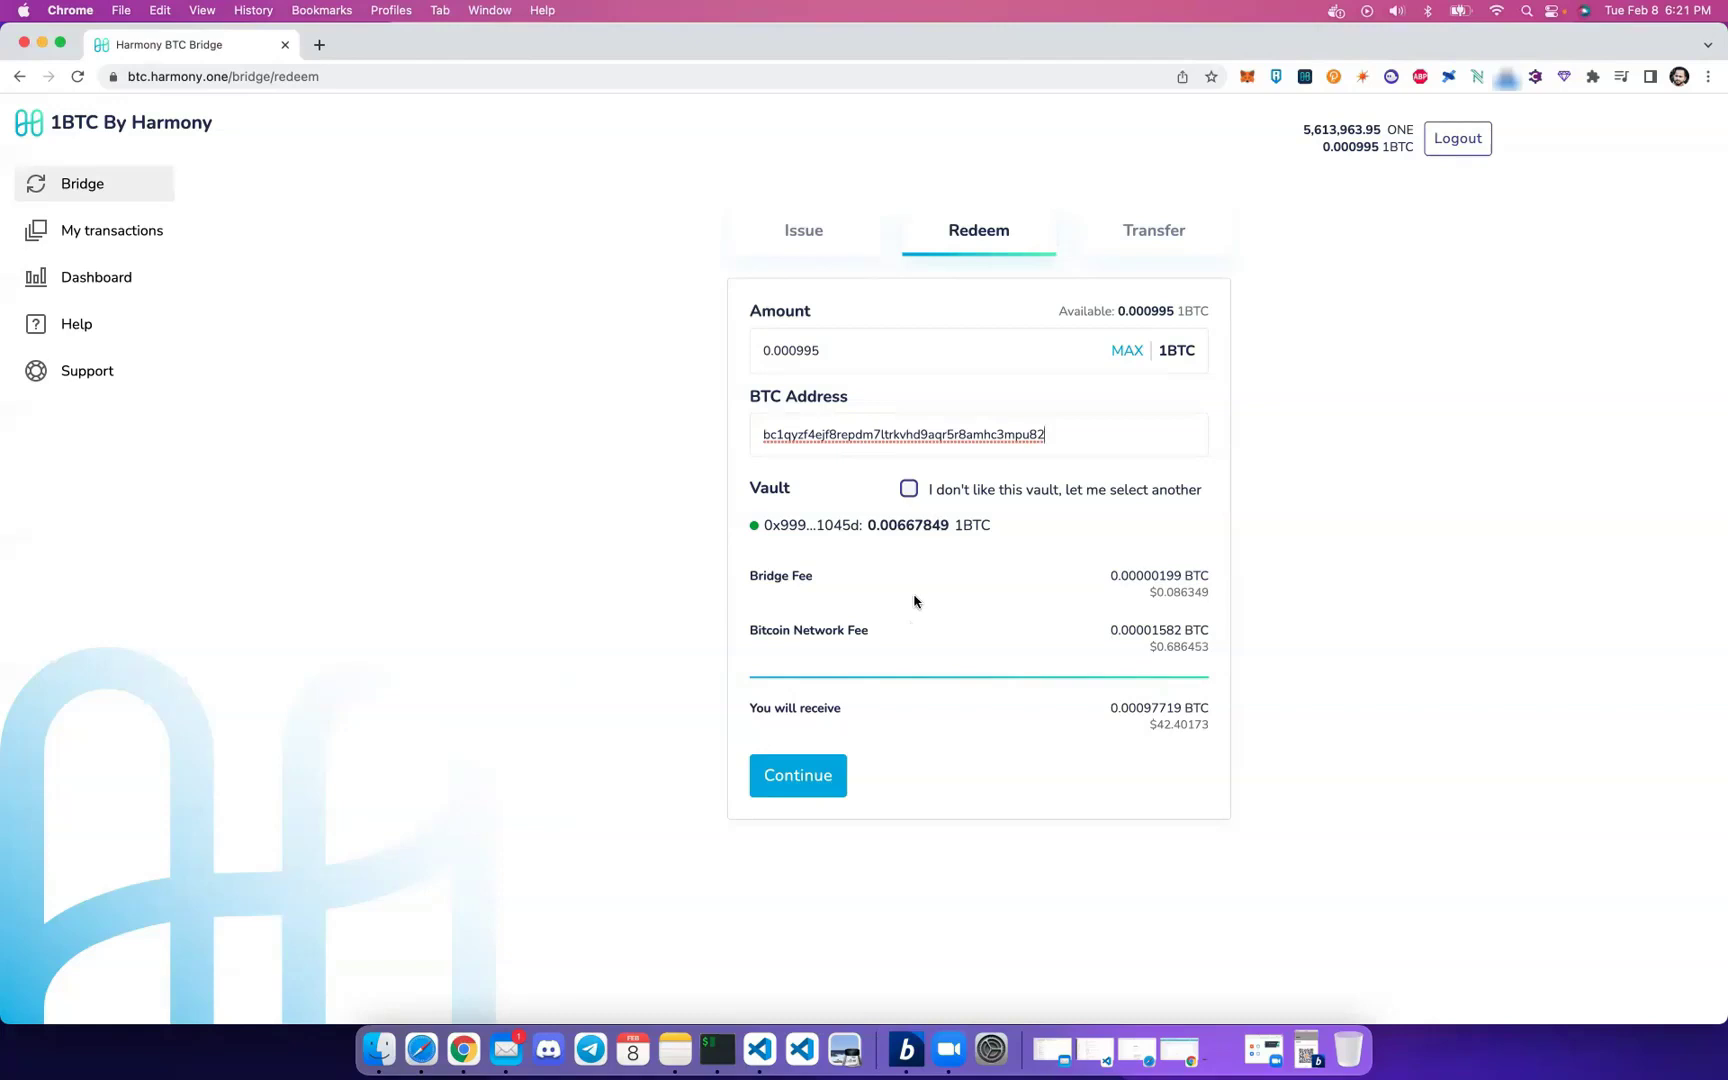
Submit the 0.000995 1BTC redeem and confirm it in MetaMask, leaving it pending at 0/2 confirmations
click(812, 768)
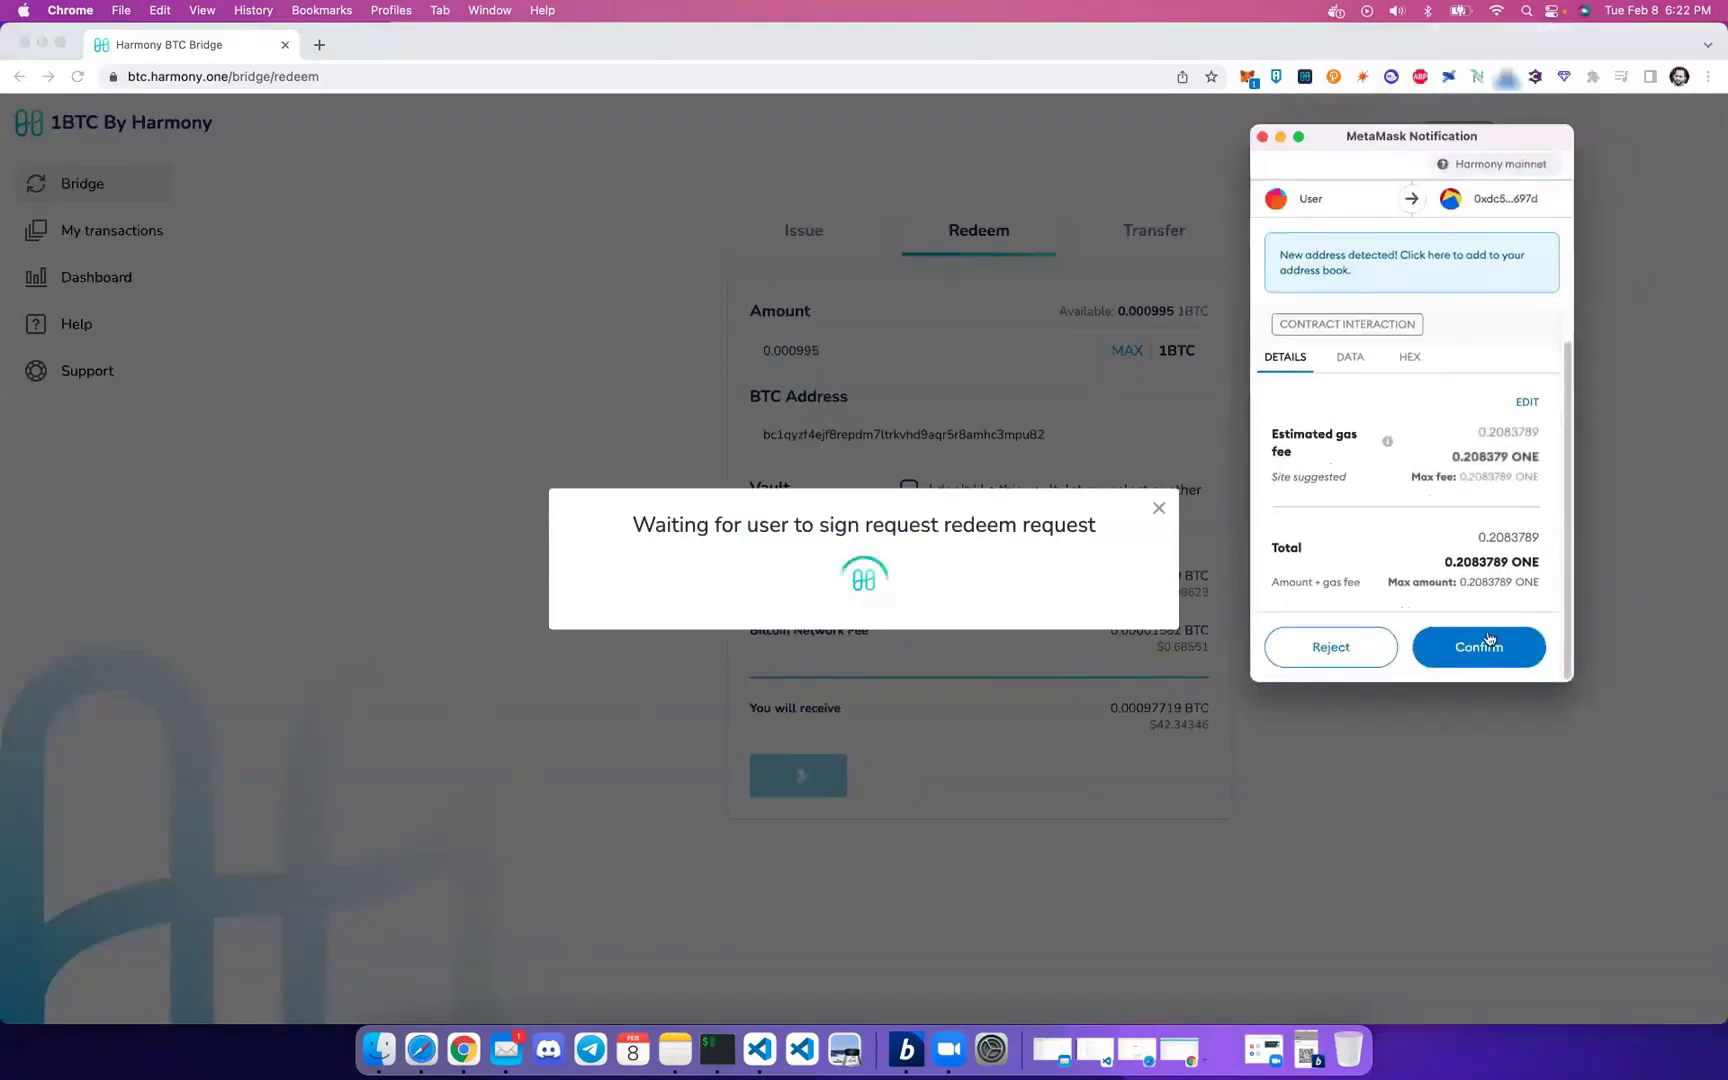
click(1488, 640)
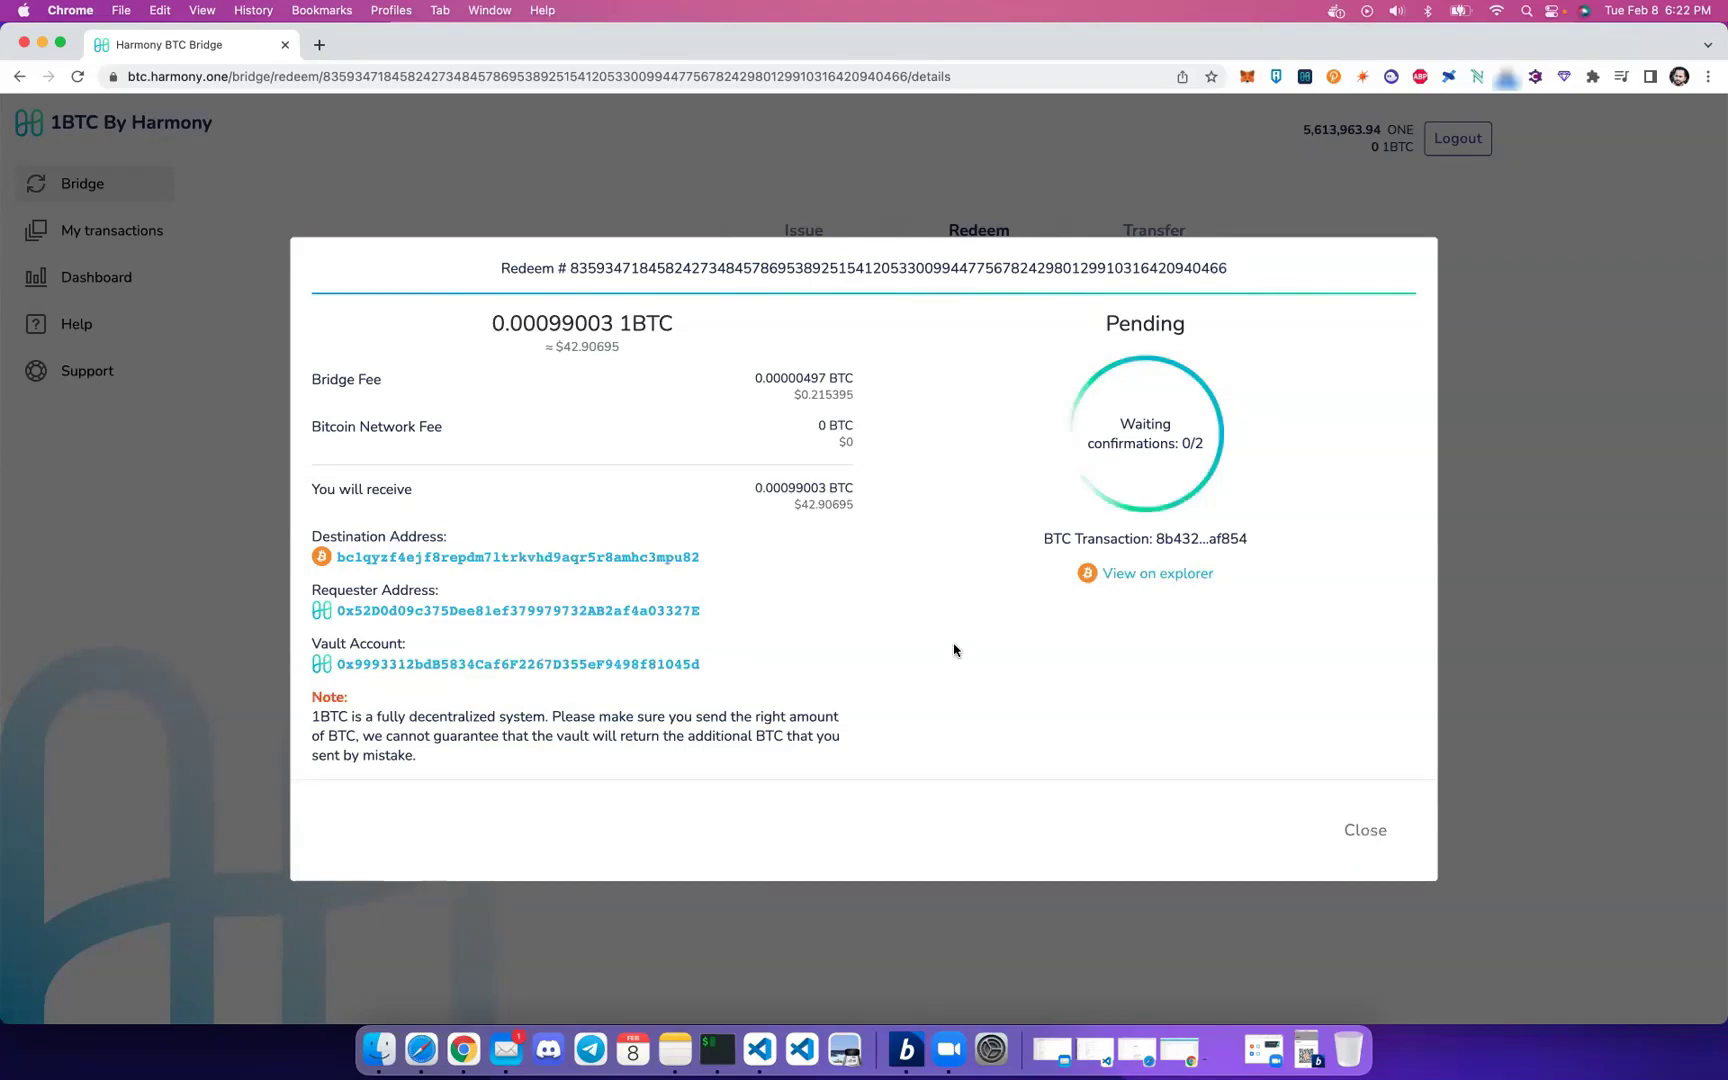
Close the pending redeem details and return to the bridge's Issue page
click(145, 235)
click(145, 232)
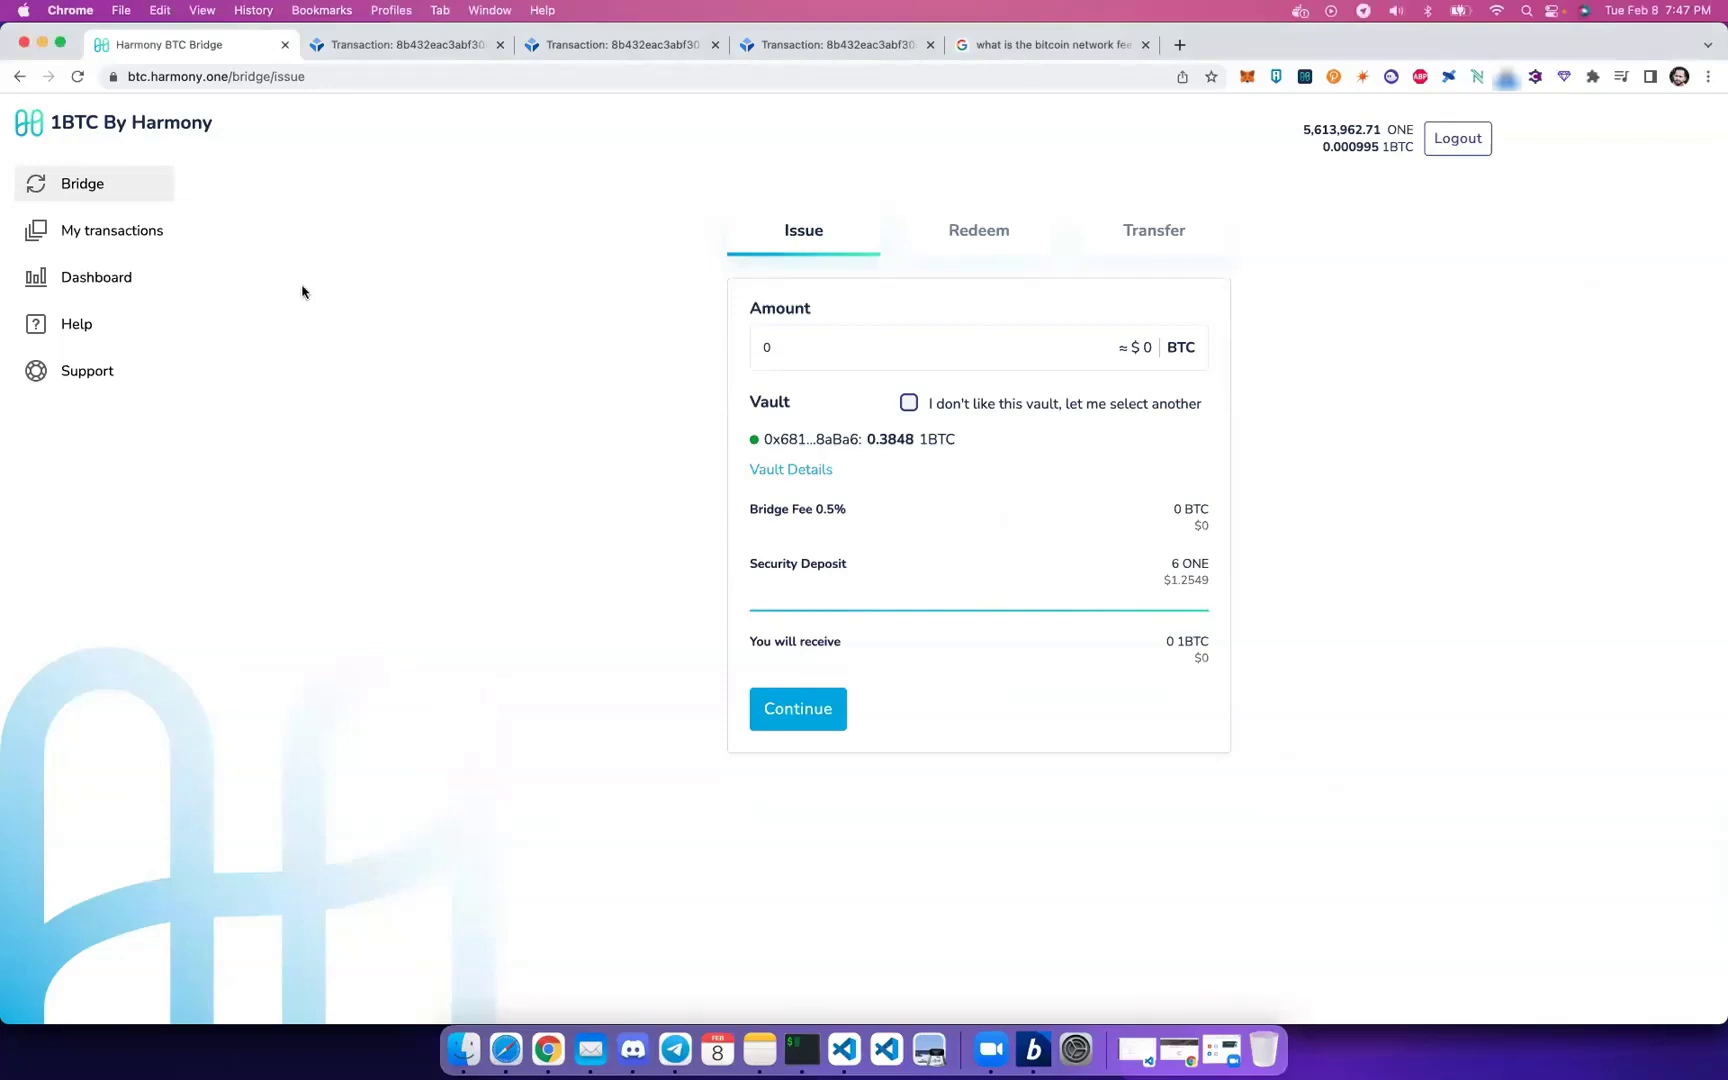
Open the Completed 0.000998 BTC row under My transactions' Redeems and select its received amount
click(139, 232)
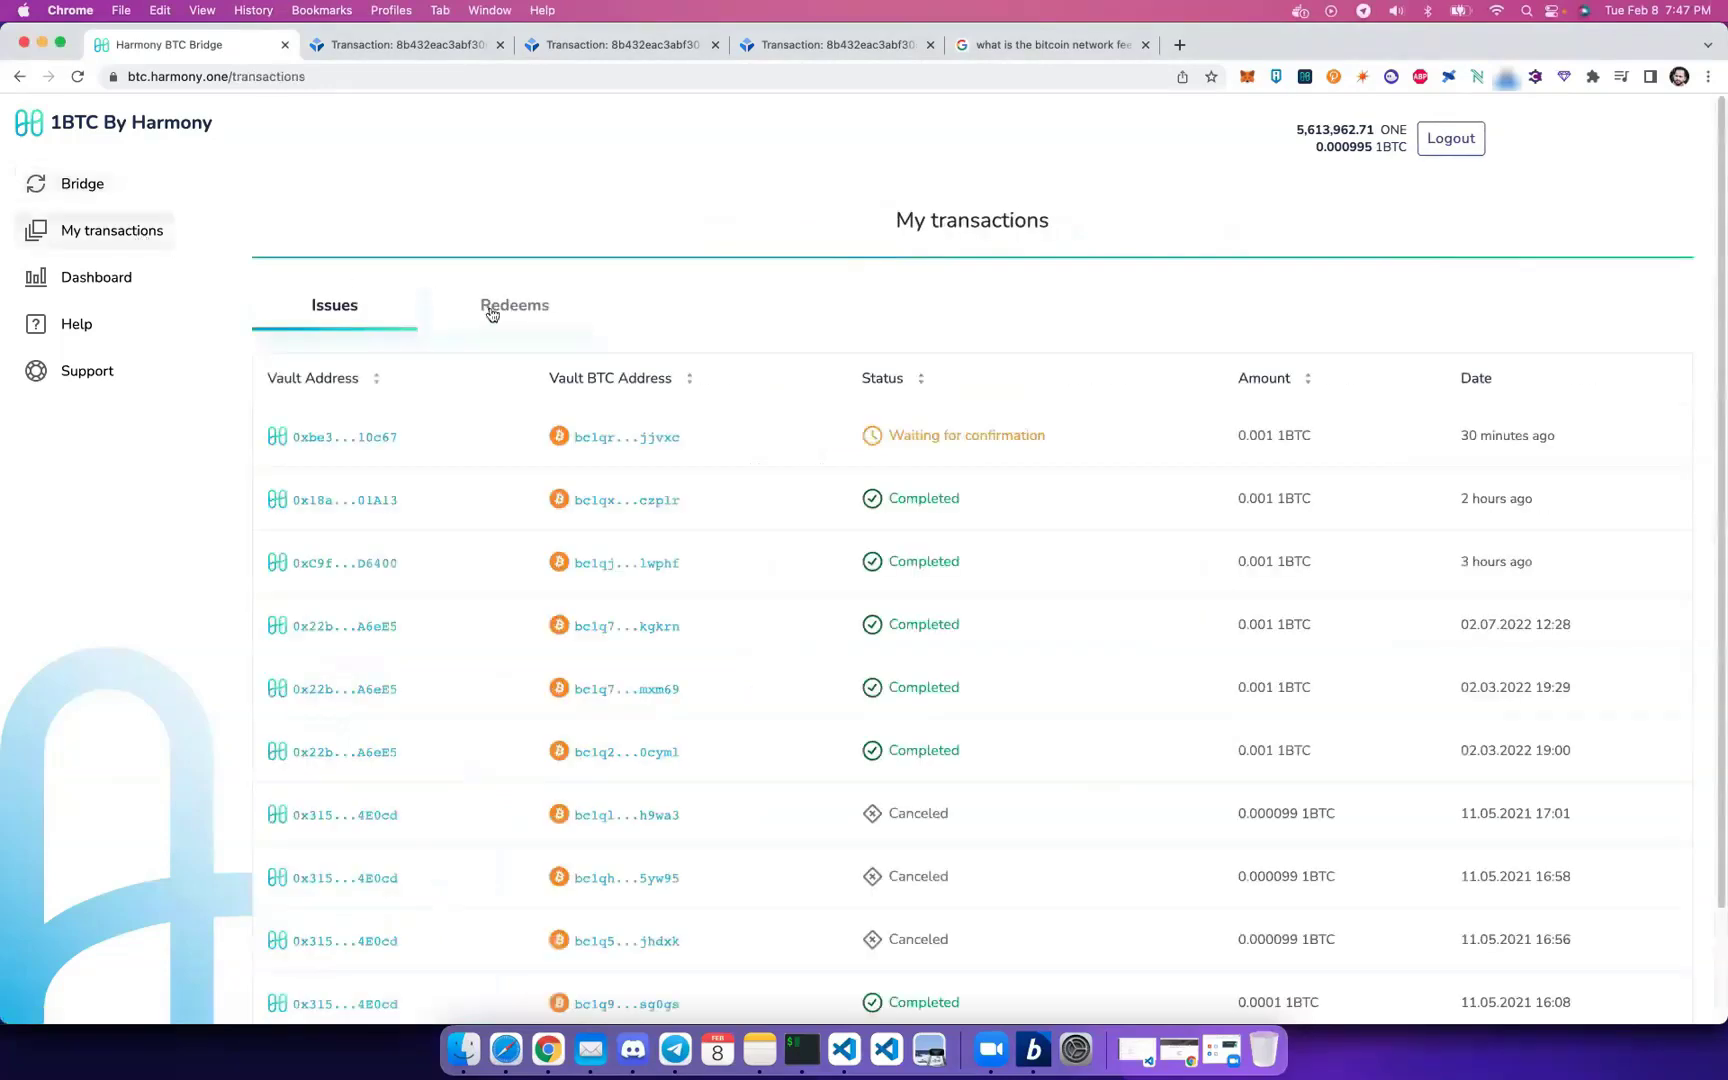
click(500, 310)
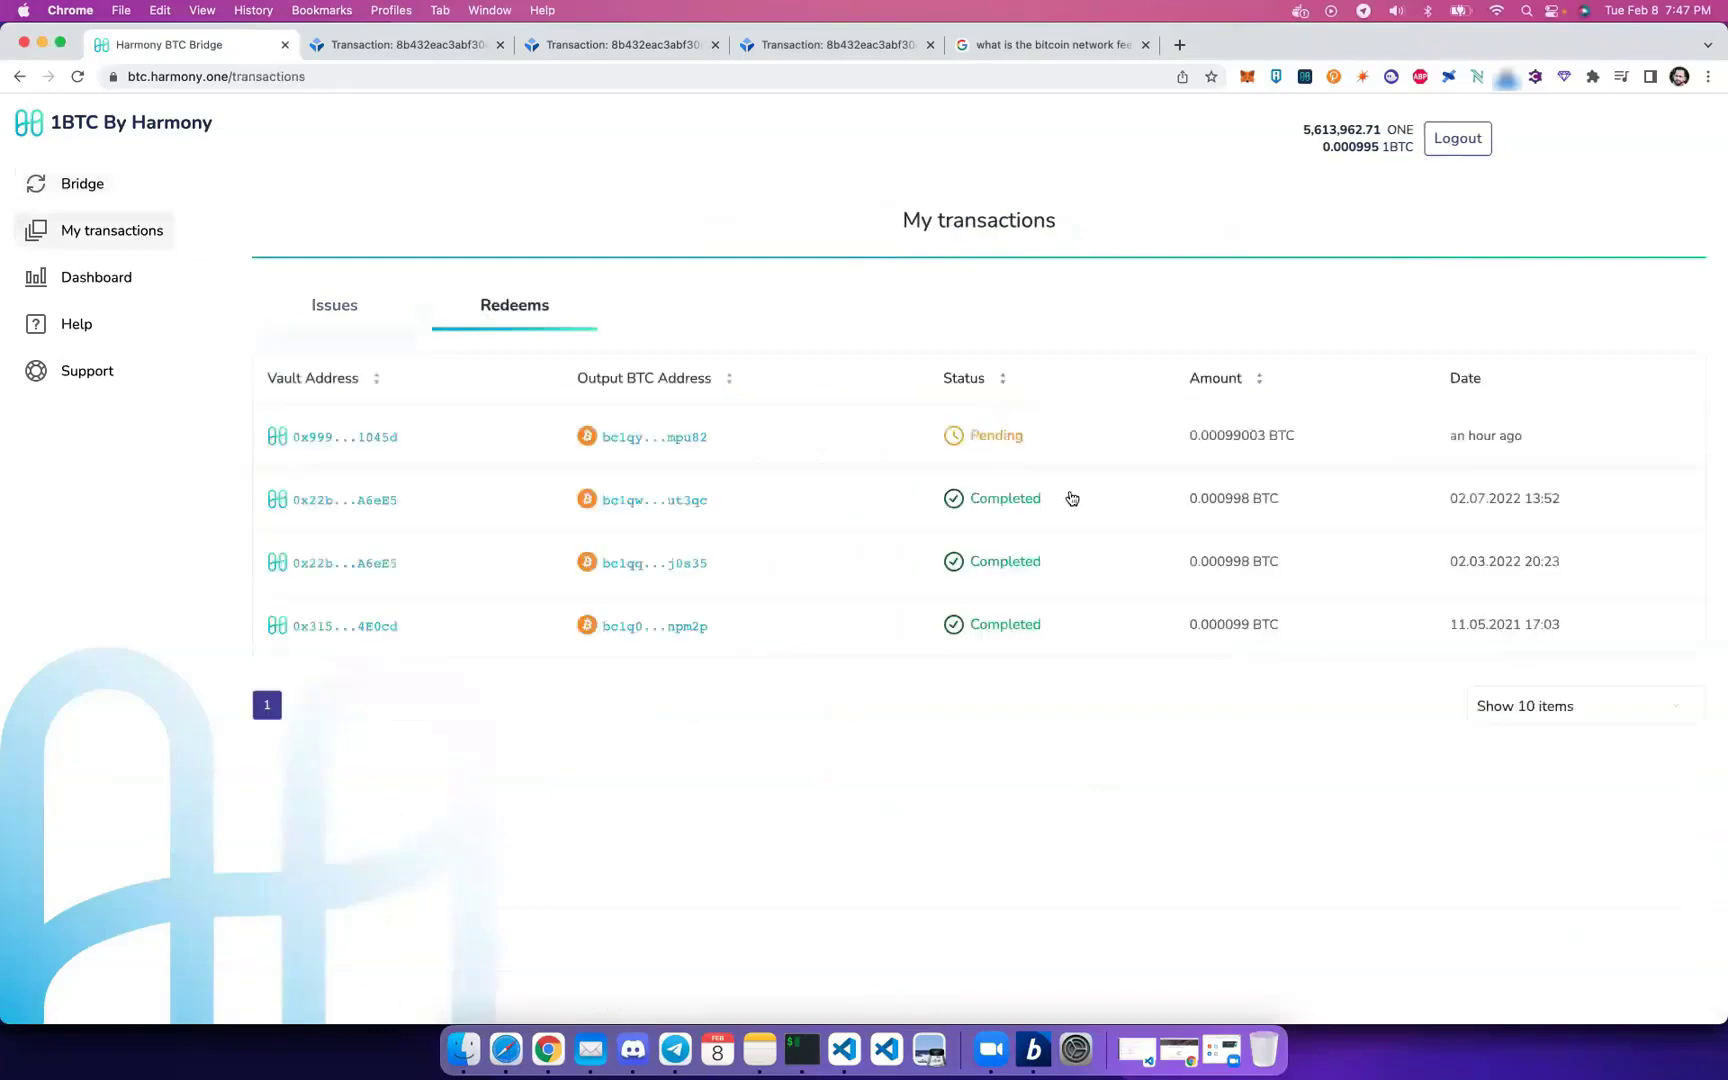
click(1073, 500)
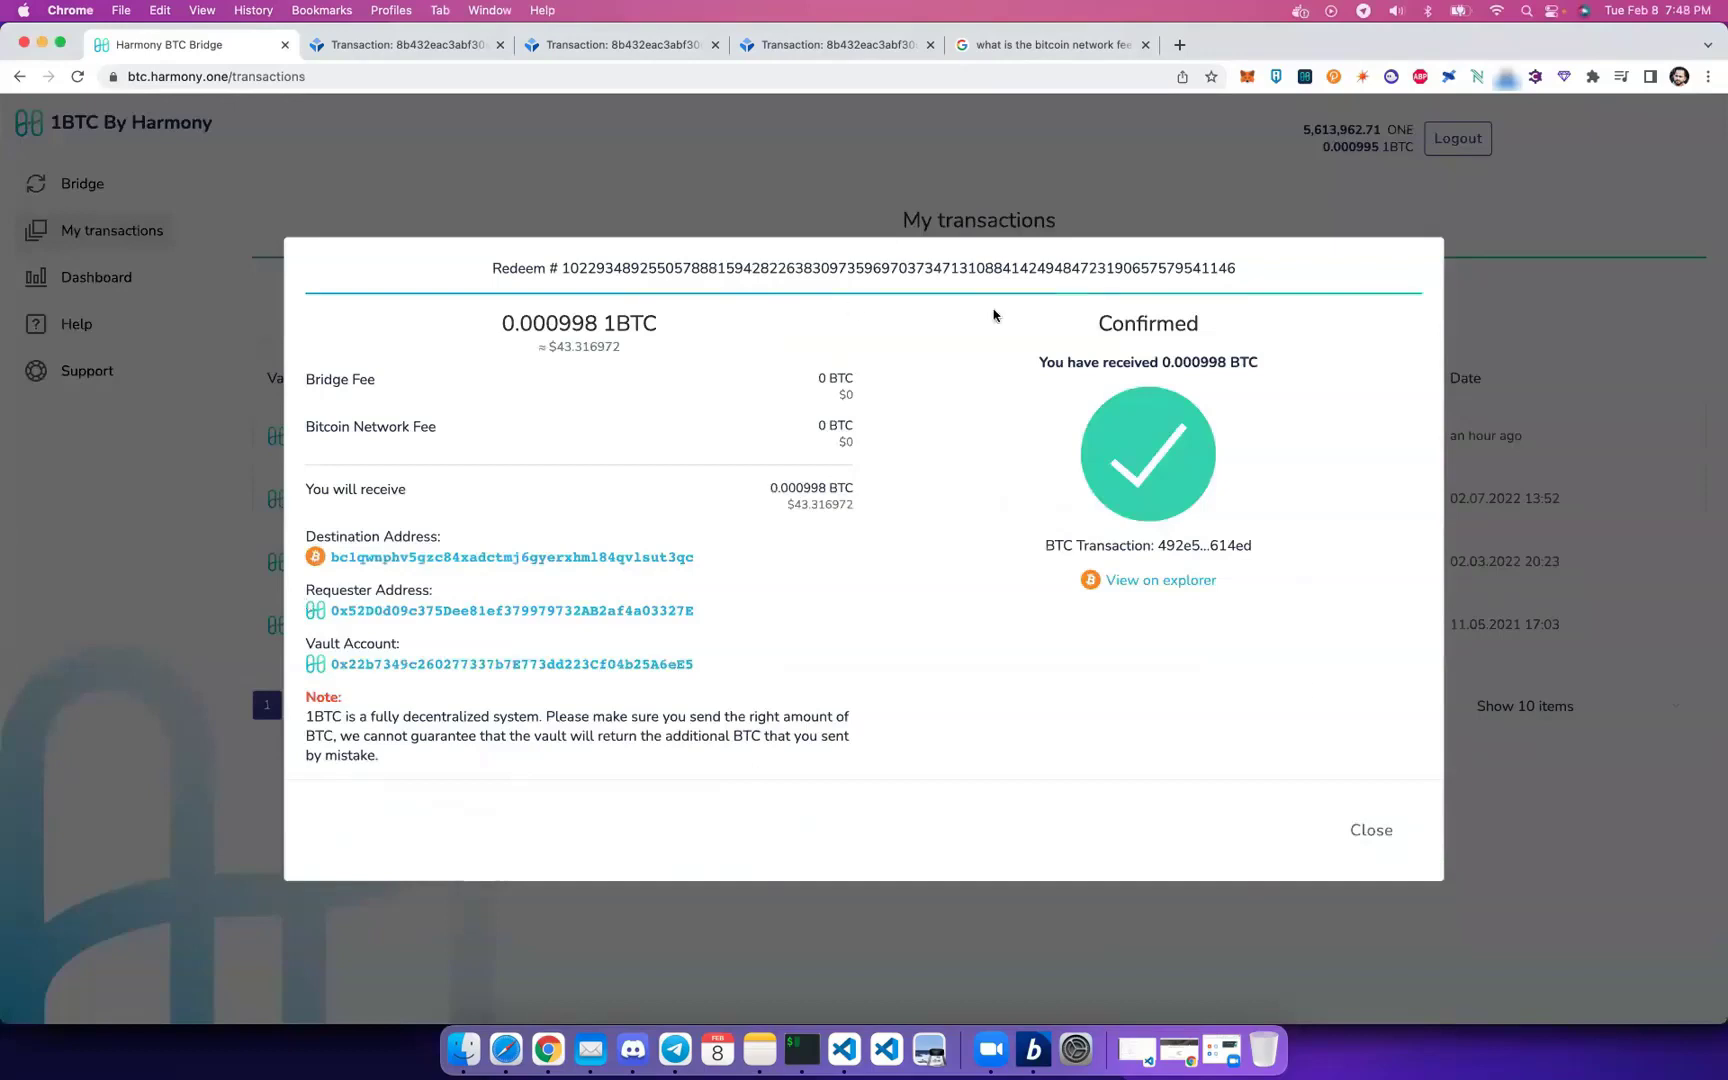
double_click(1213, 361)
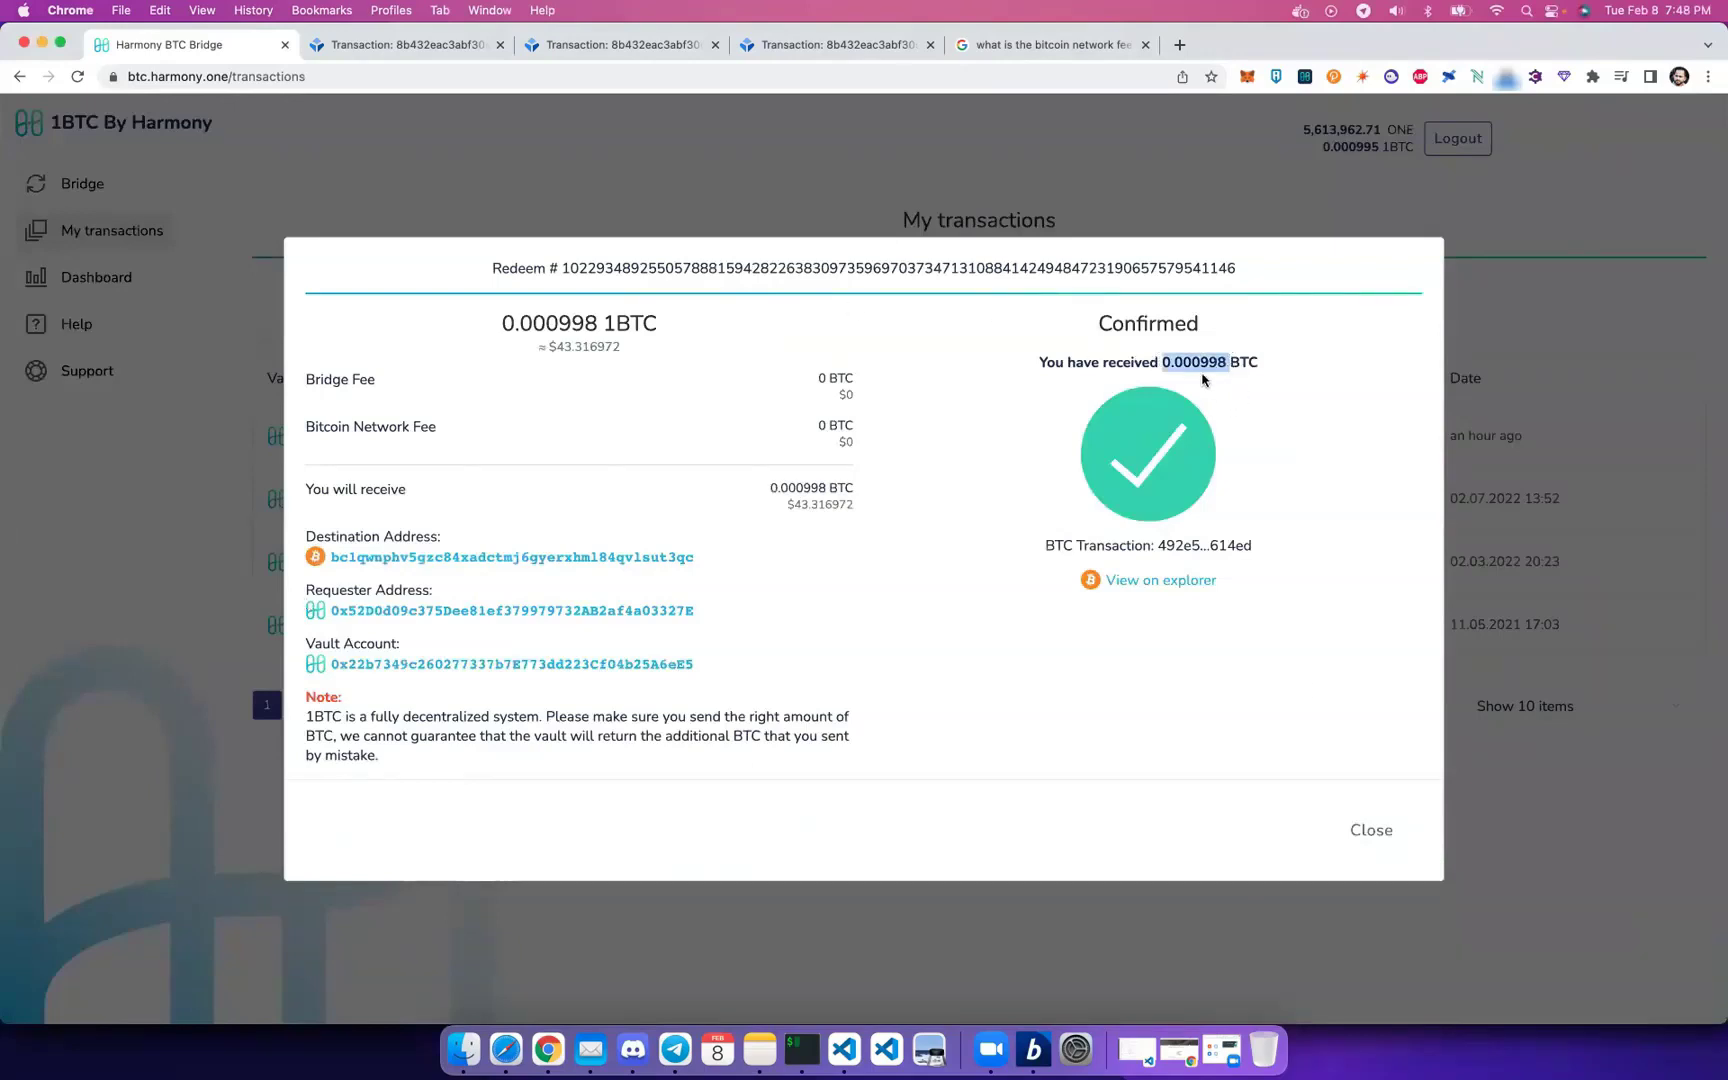